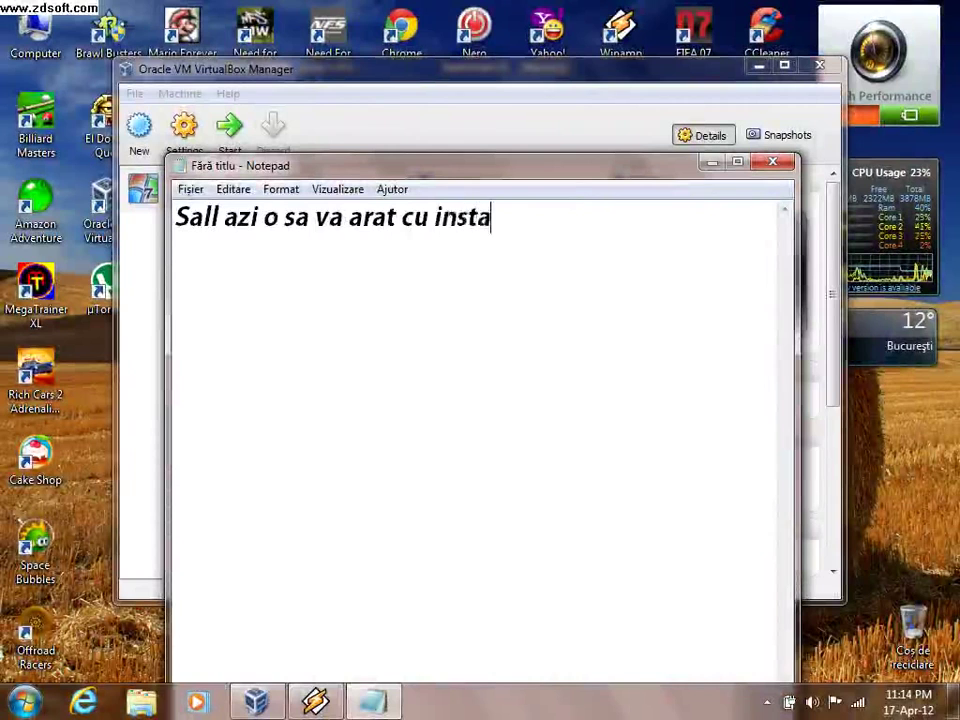
- In Notepad, write the intro line about installing Windows 7 on VirtualBox
type("o")
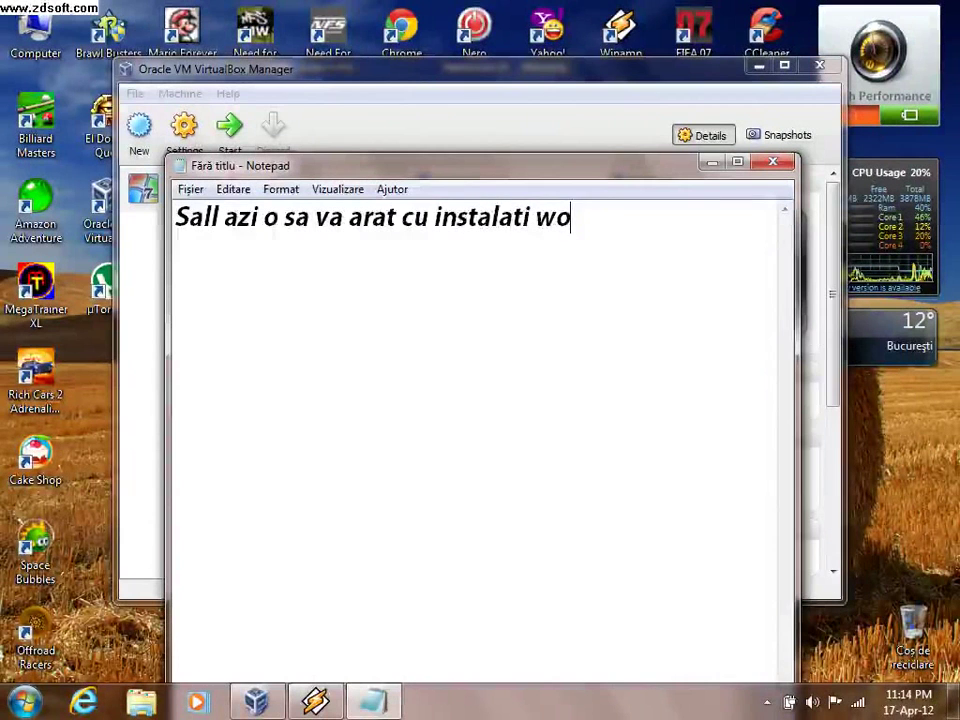
key("BackSpace")
type("indows ")
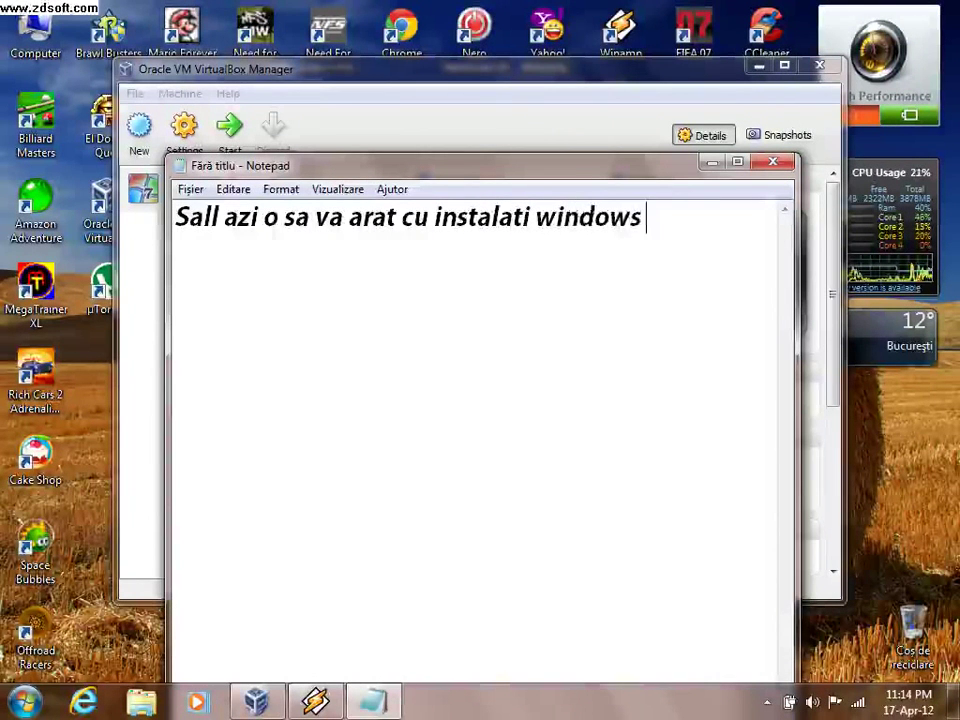
type("7 pe vi")
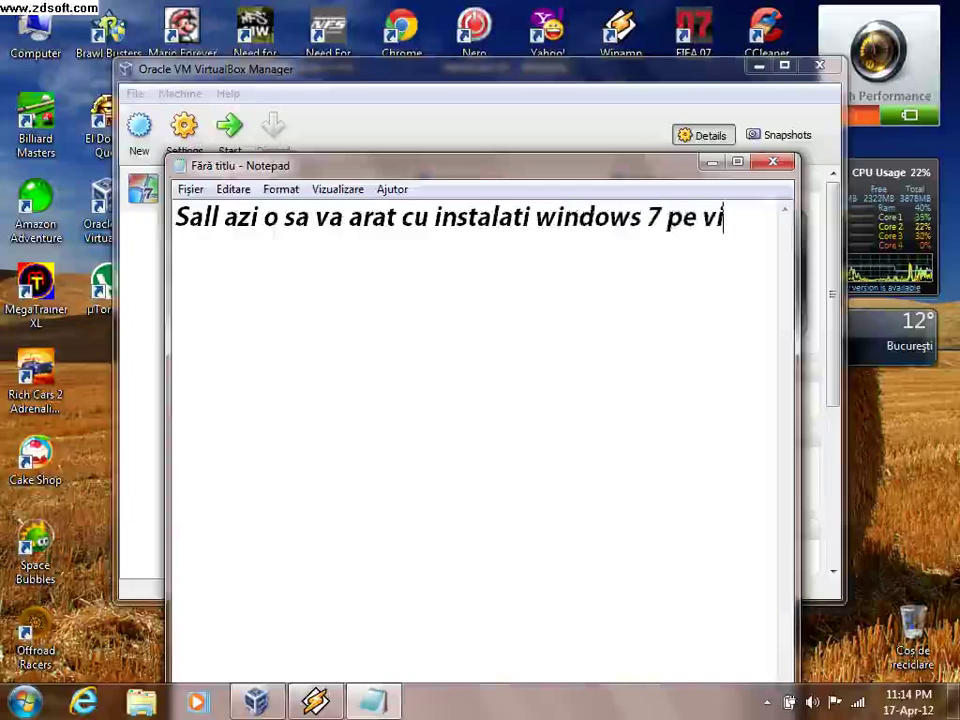
type("rtualbox")
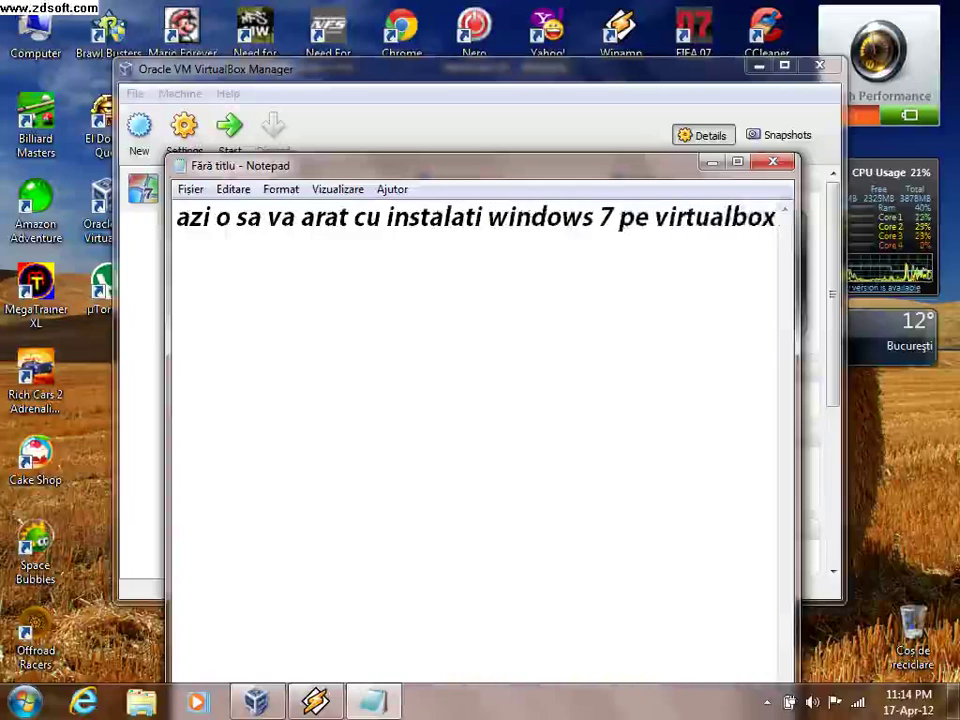
key("Home")
type("Sall")
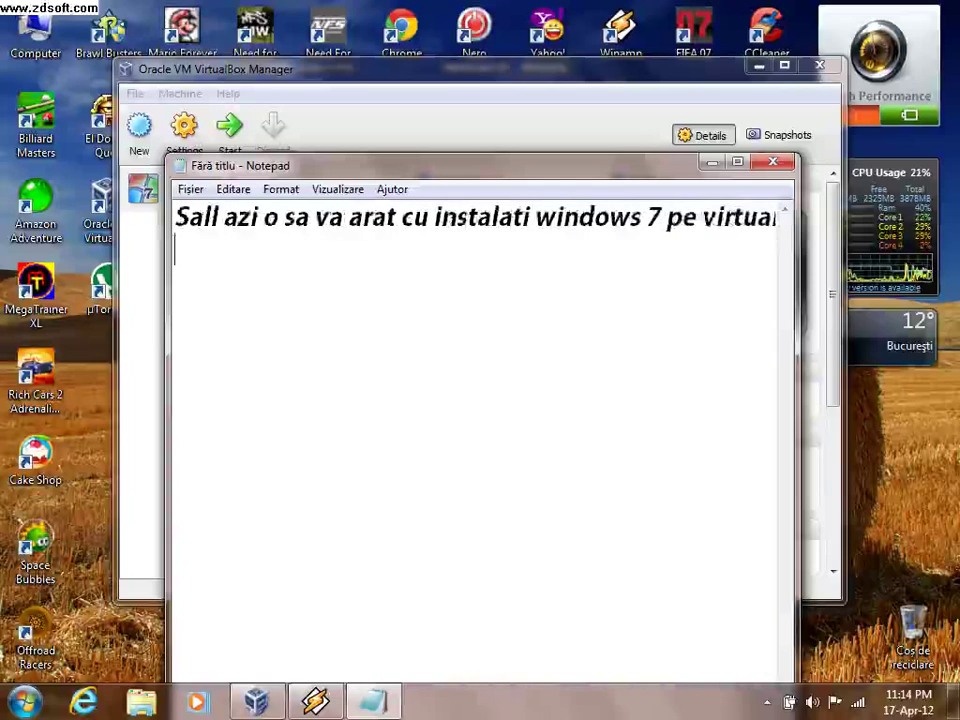
key("End")
- Add step '1.instalati tot pana la product key', then start the Windows 7 VM
key("Return")
type("1.in")
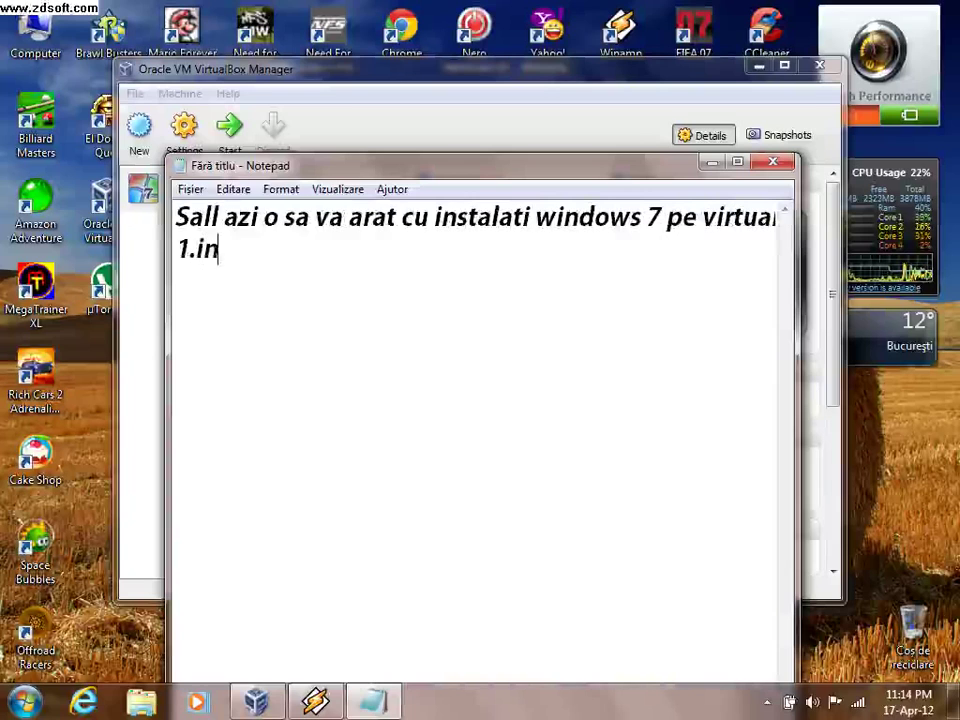
type("stalati ")
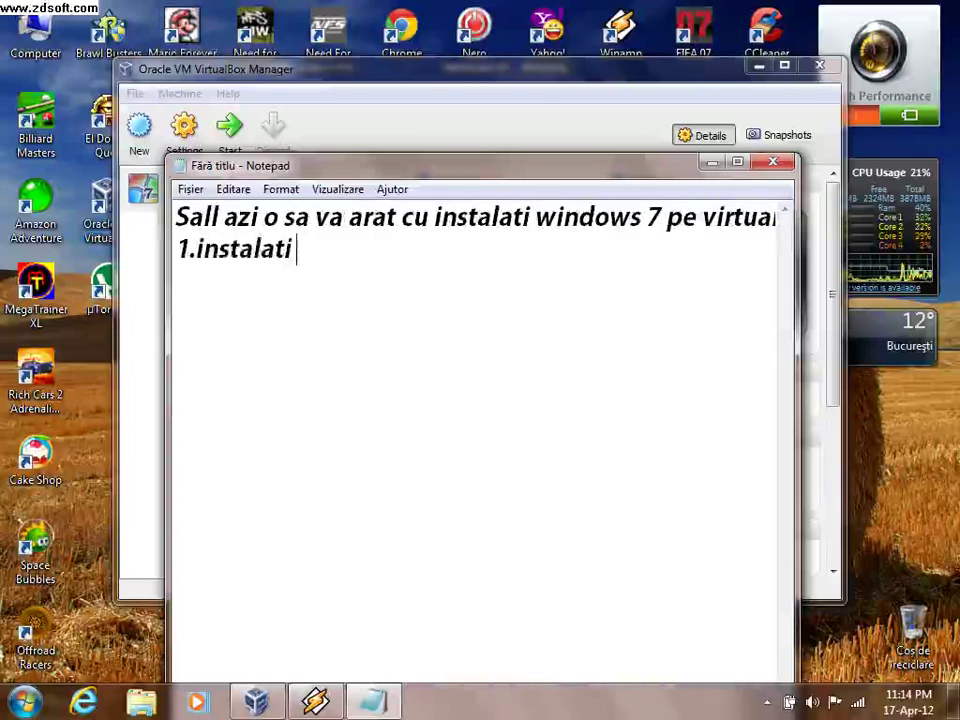
type("tot p")
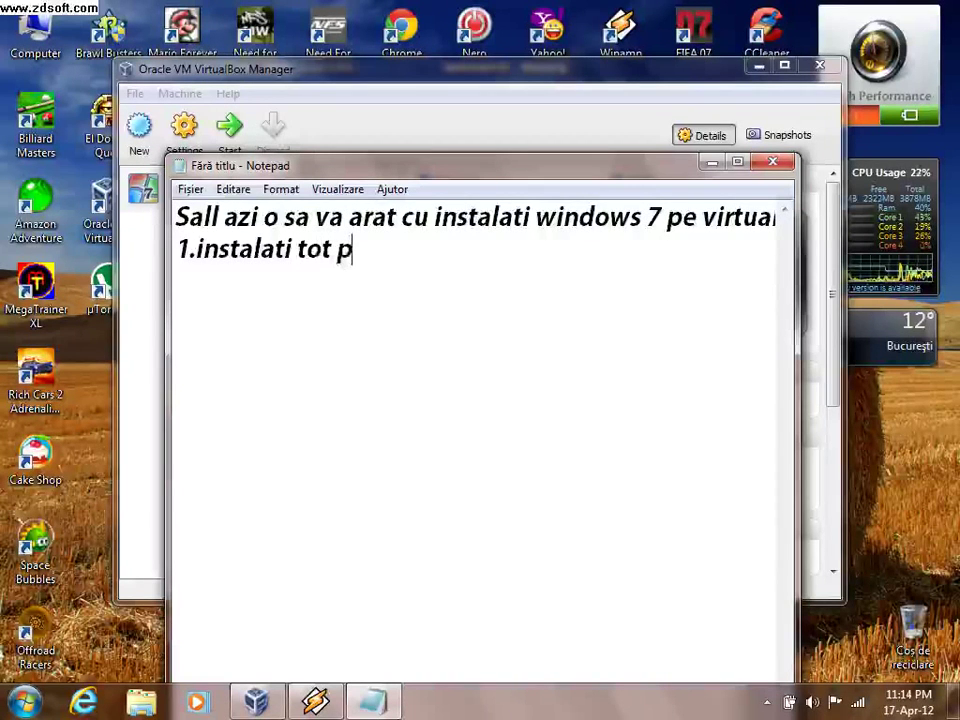
type("ana")
type("la")
key("BackSpace")
key("BackSpace")
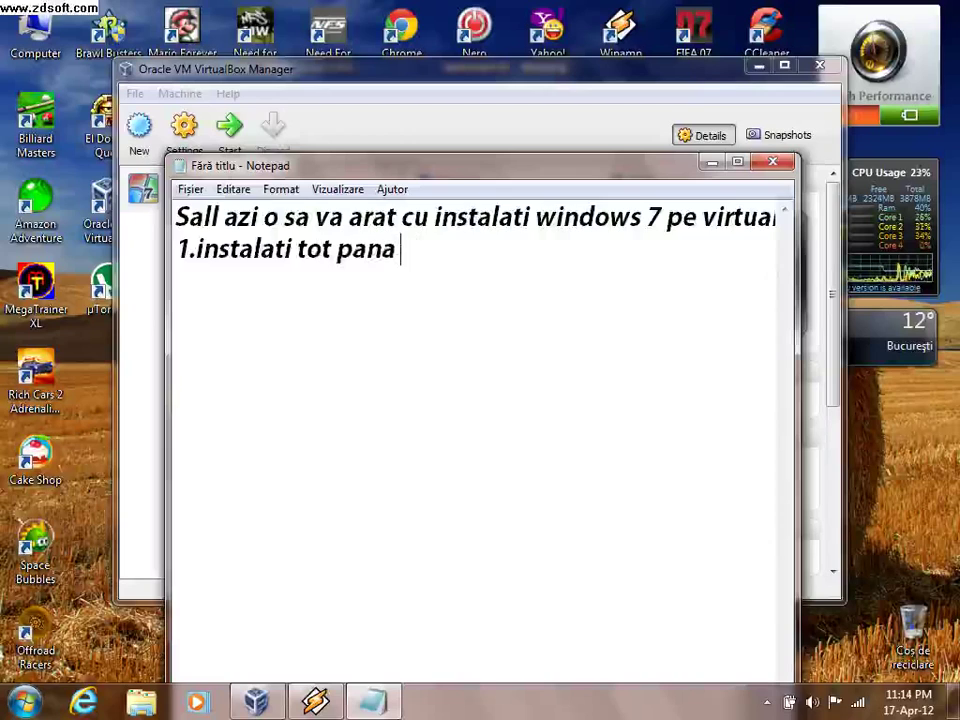
type("la")
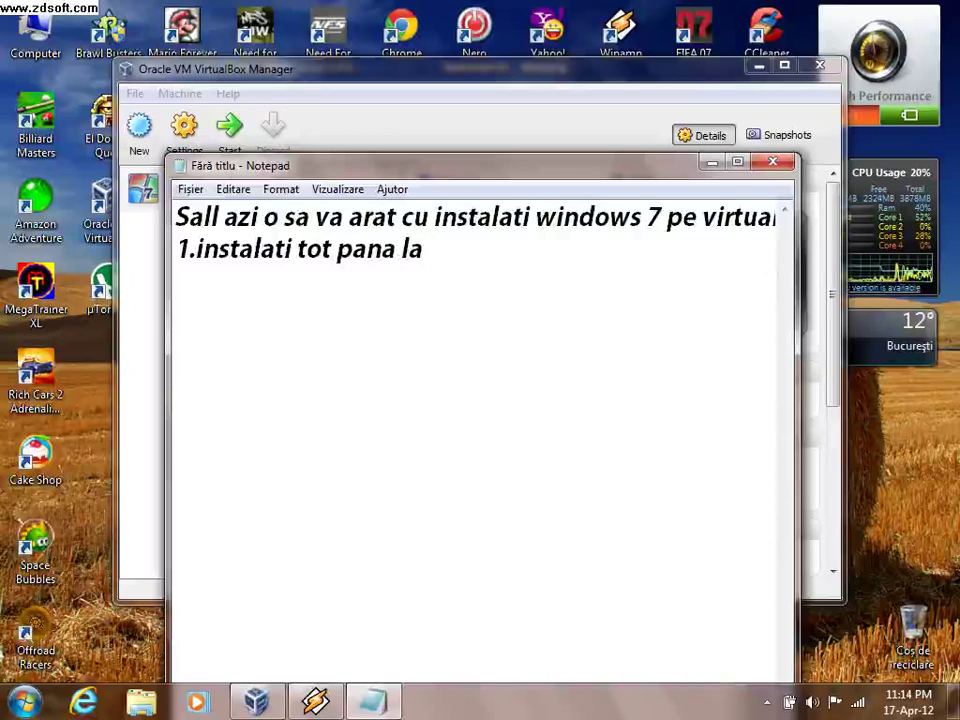
type(" produc")
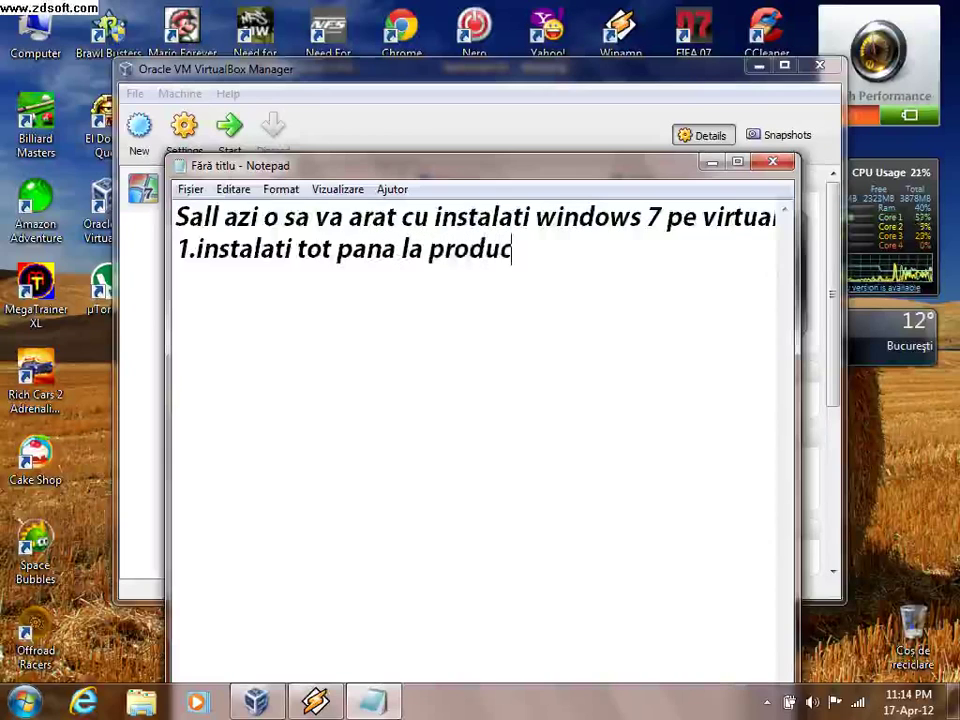
type("t key")
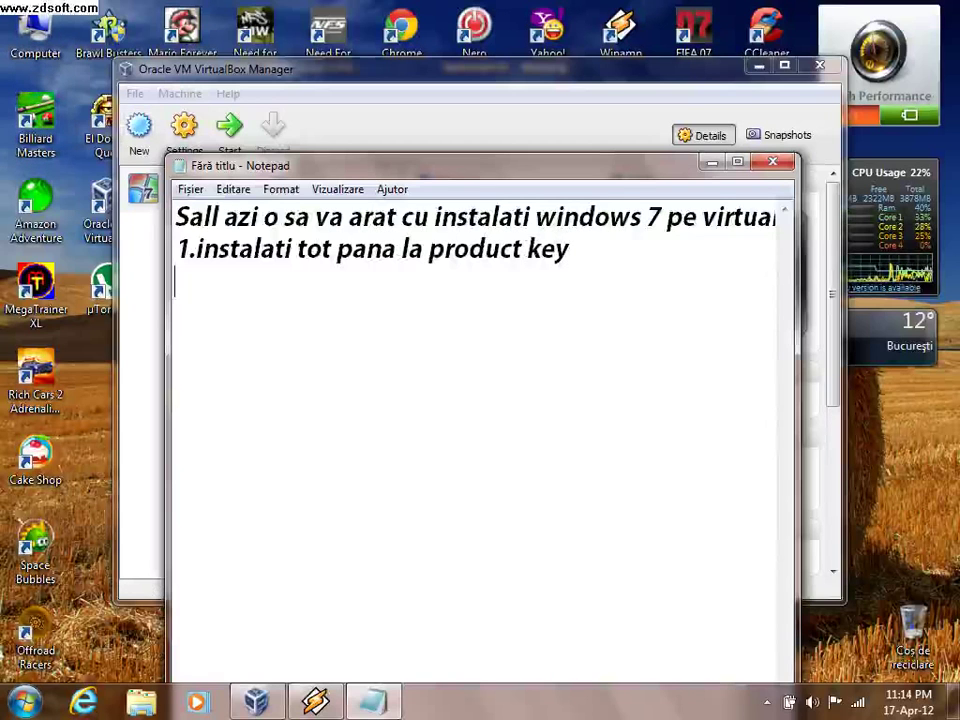
key("alt+Tab")
key("Return")
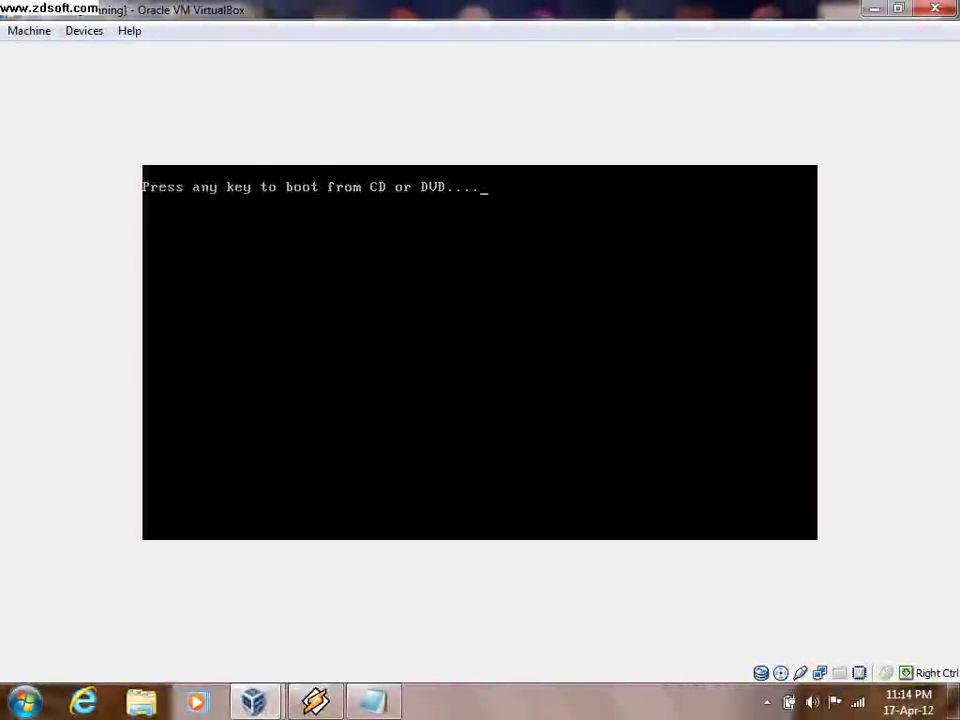
- Boot the VM from the installation DVD, start Windows normally, and dismiss the mouse-integration message
key("Return")
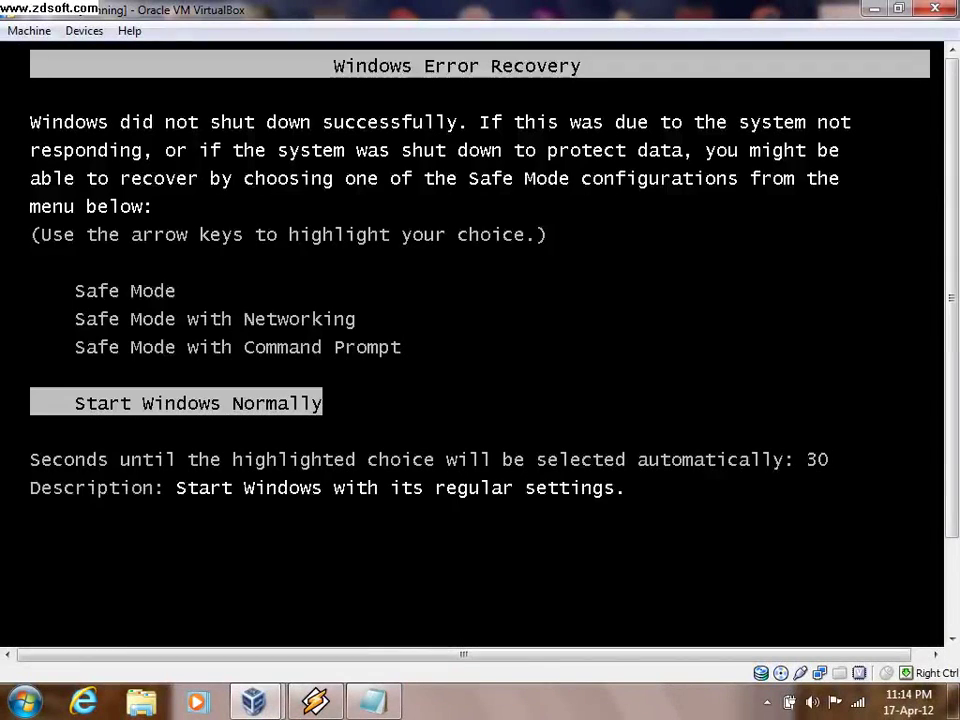
key("Return")
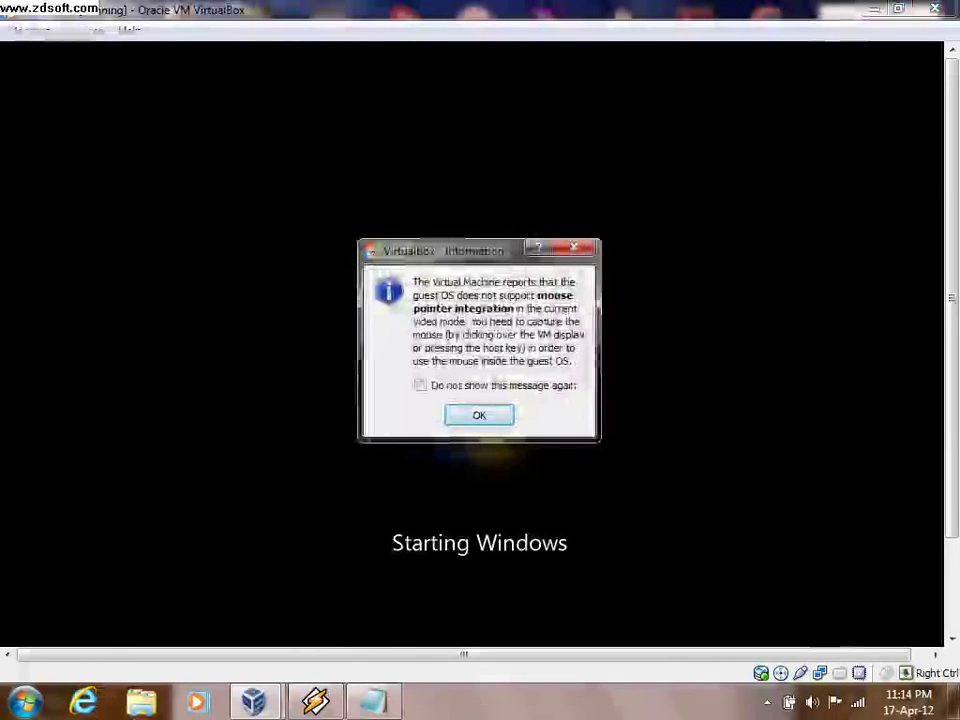
key("Return")
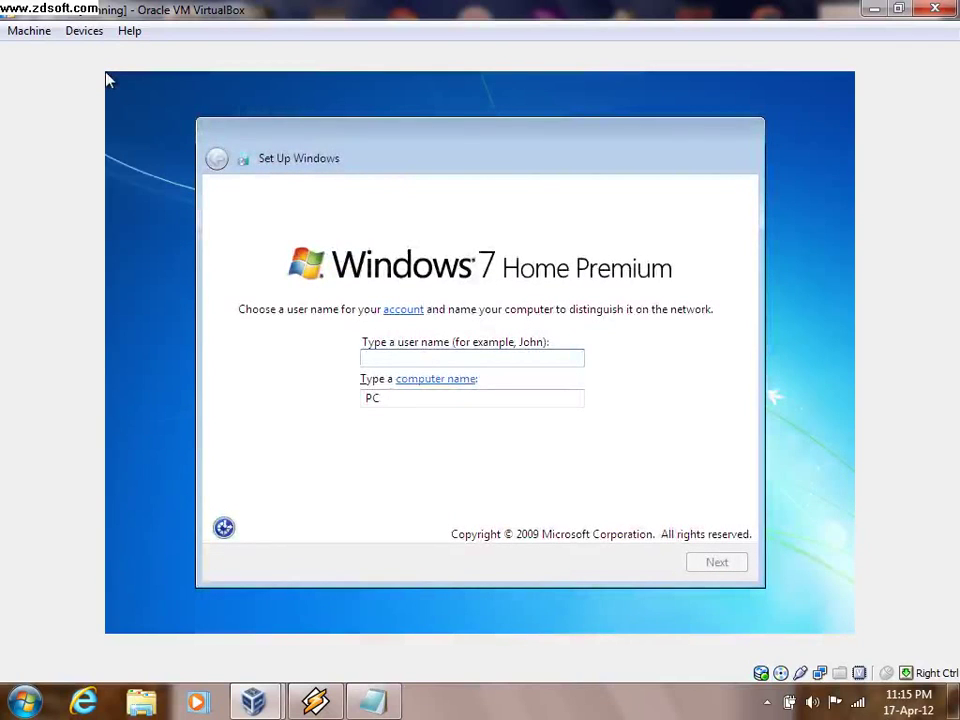
- Enter the setup user name with corrected digits and continue to the product key page
type("F")
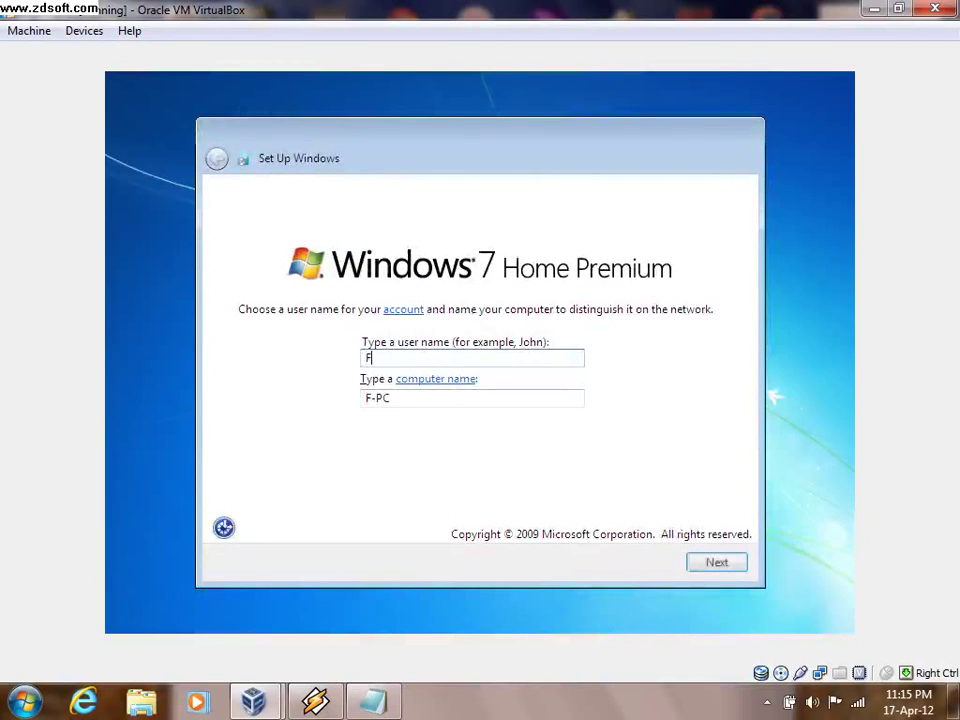
type("orceEd")
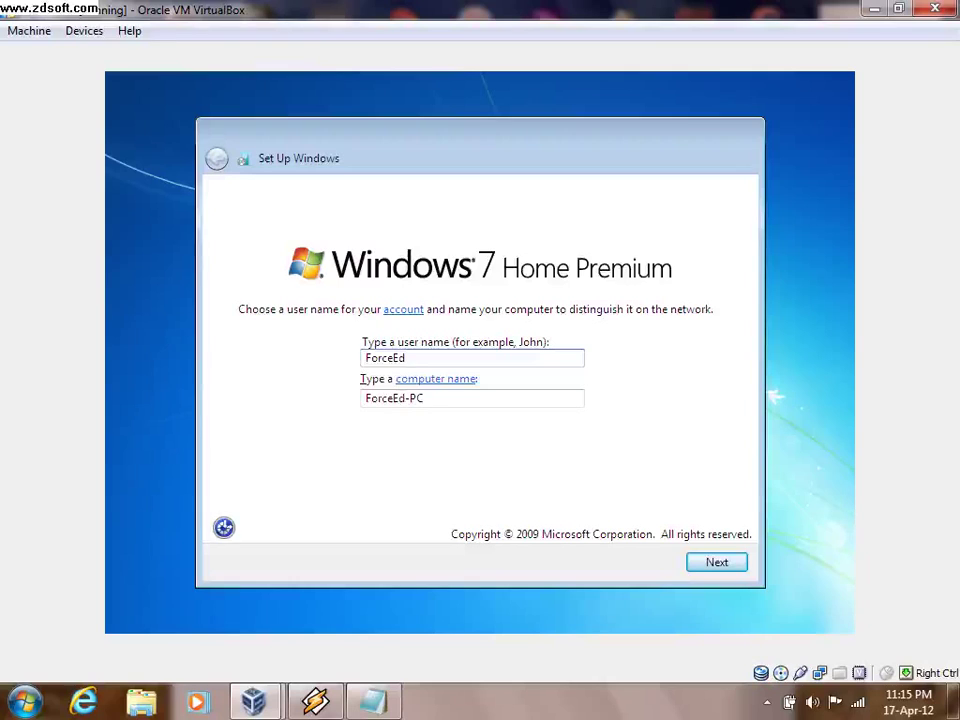
type("y1923")
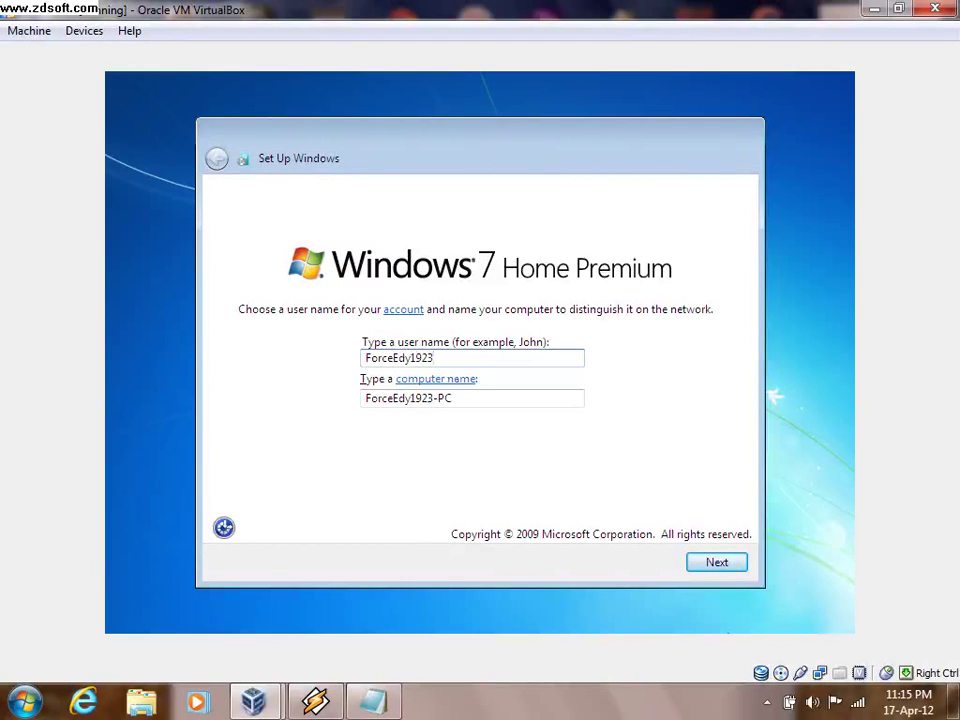
left_click(696, 566)
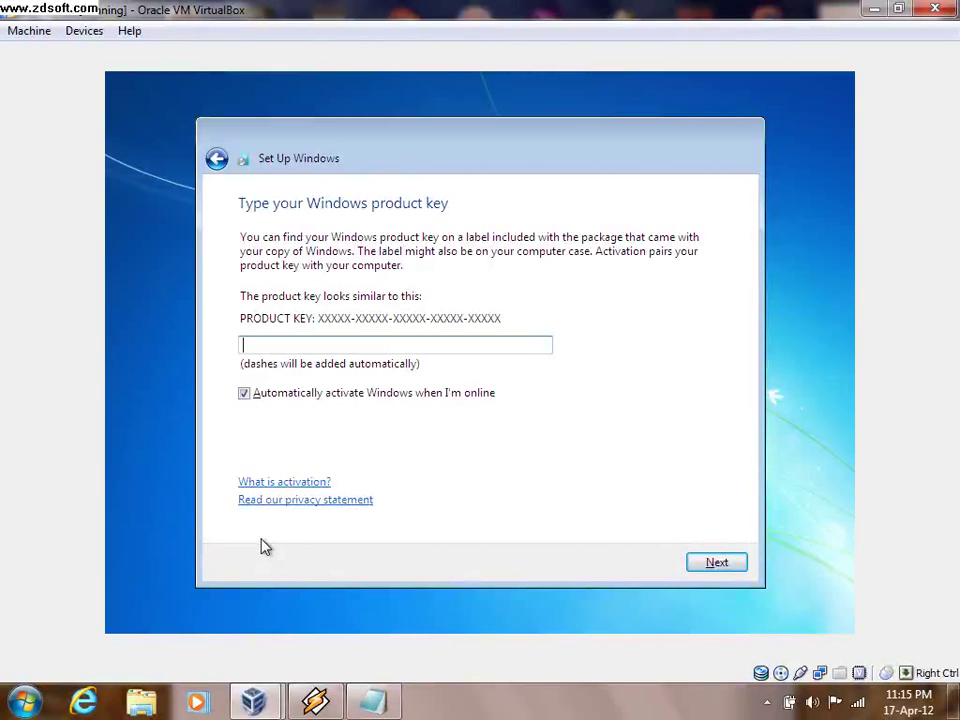
- In Notepad, type step '2.intrati in diskul windowsu-lui si scrieti la'
key("alt+Tab")
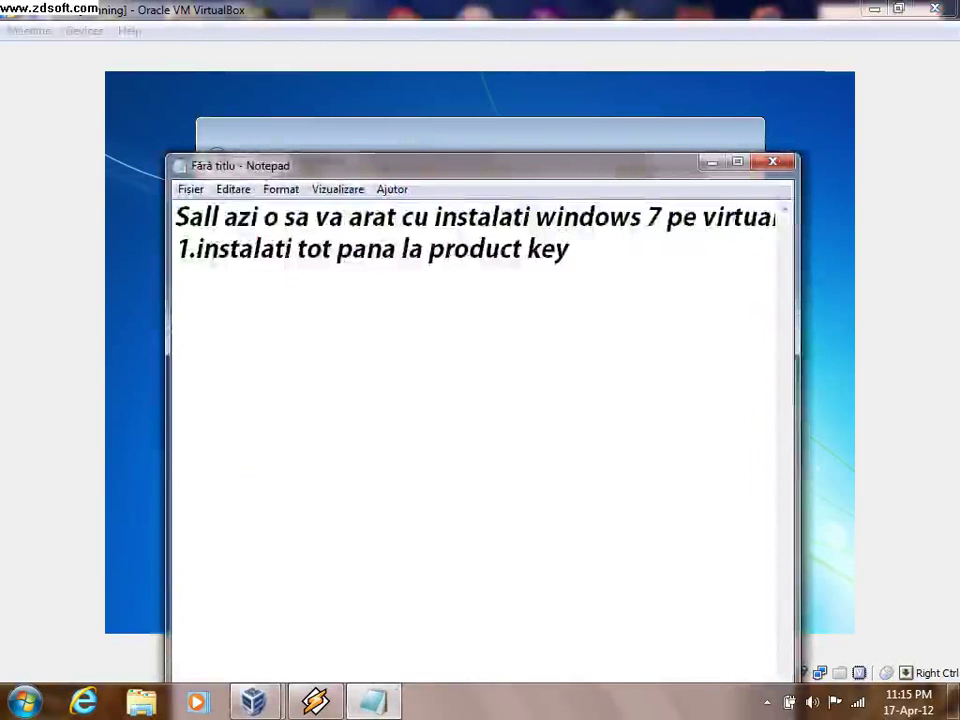
type("2.in")
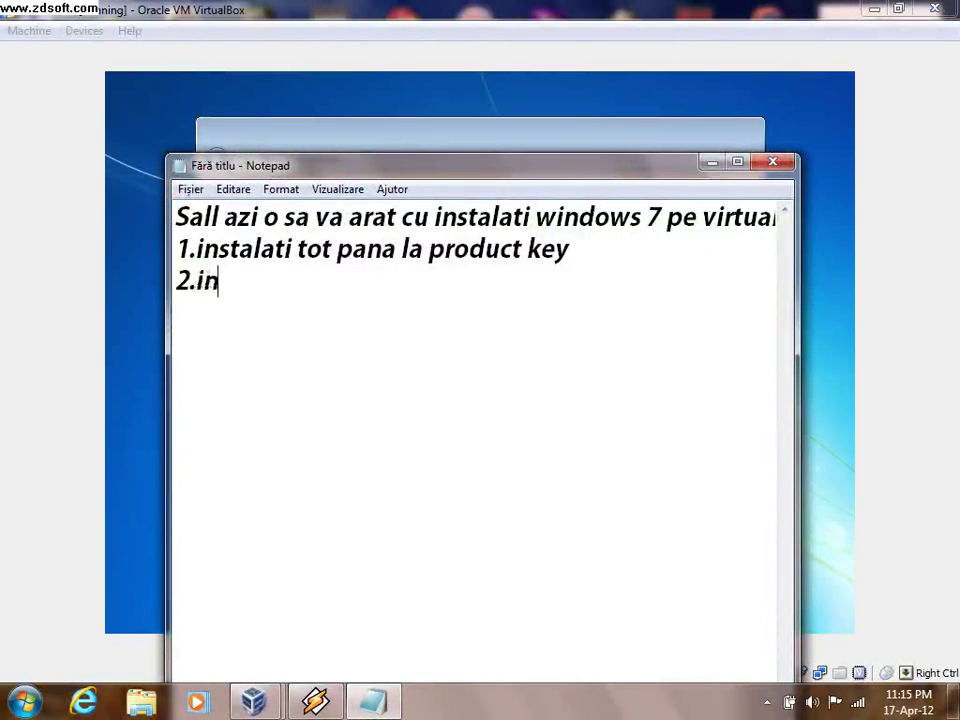
type("trati in k")
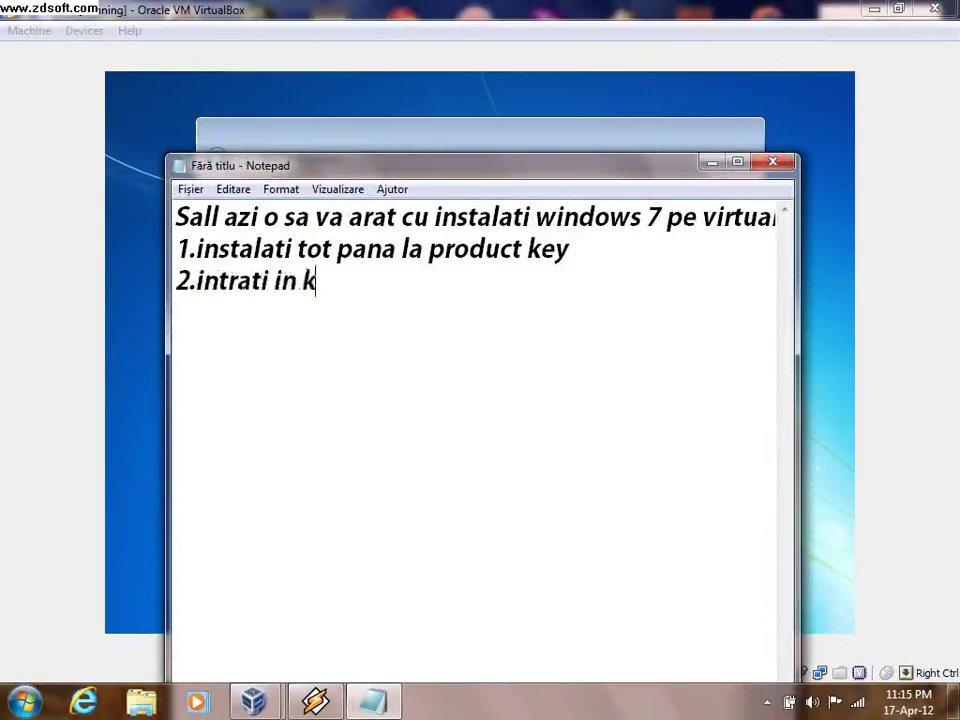
key("BackSpace")
type("disk")
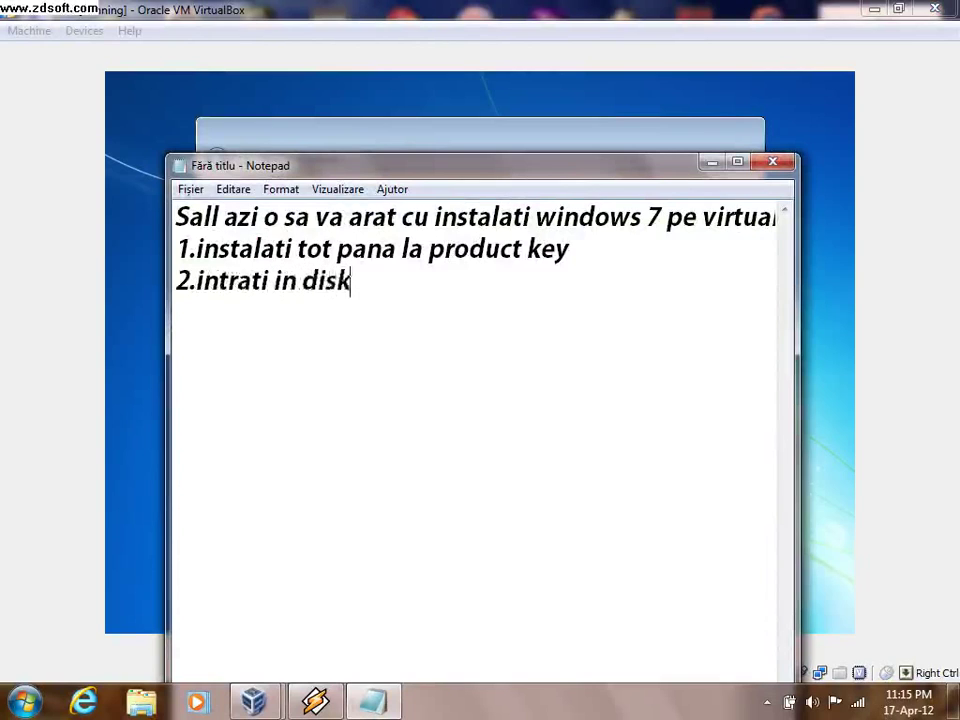
type("ul")
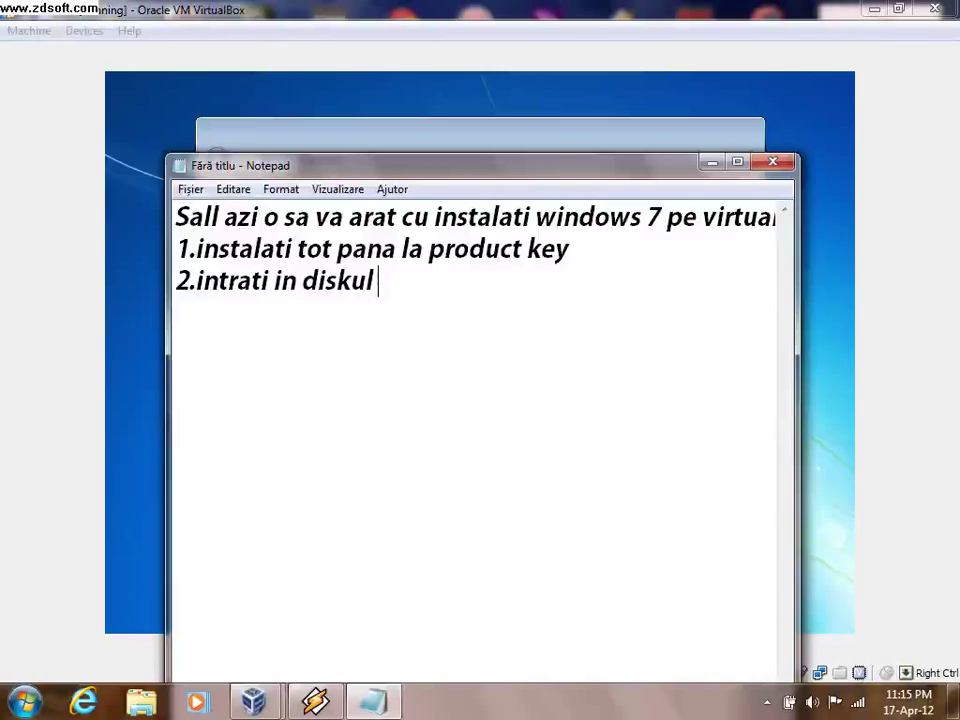
type(" window")
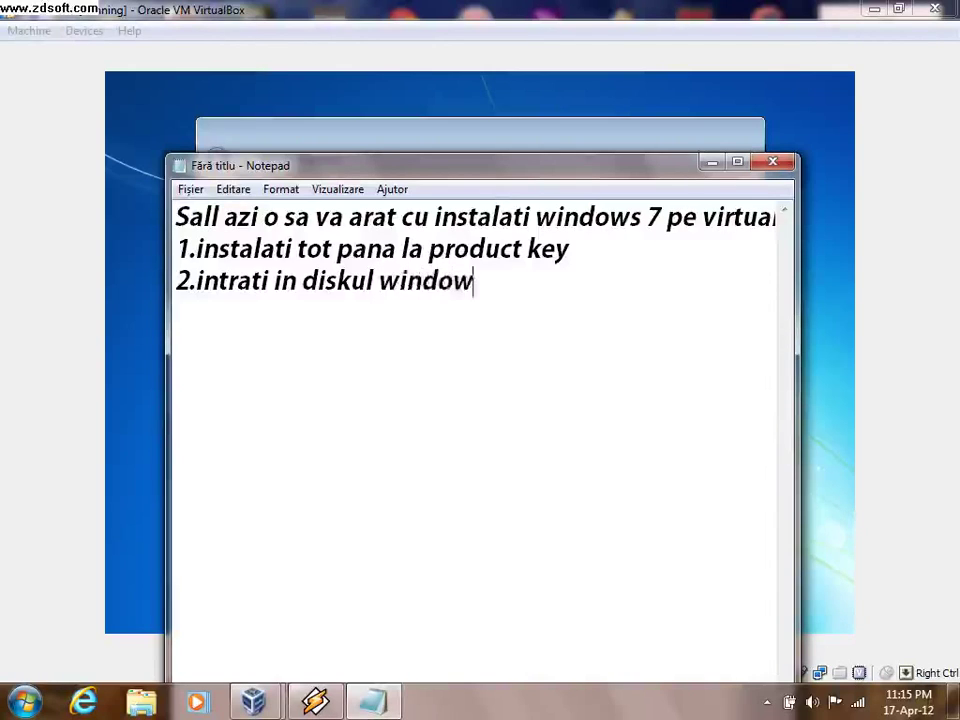
type("su")
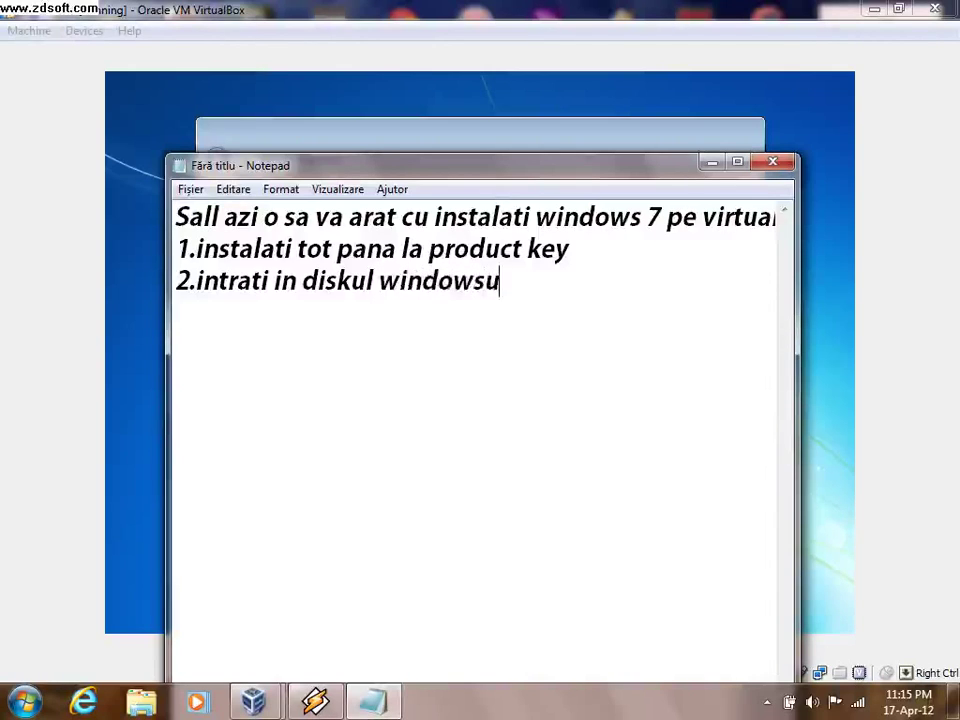
key("BackSpace")
type("u-lui")
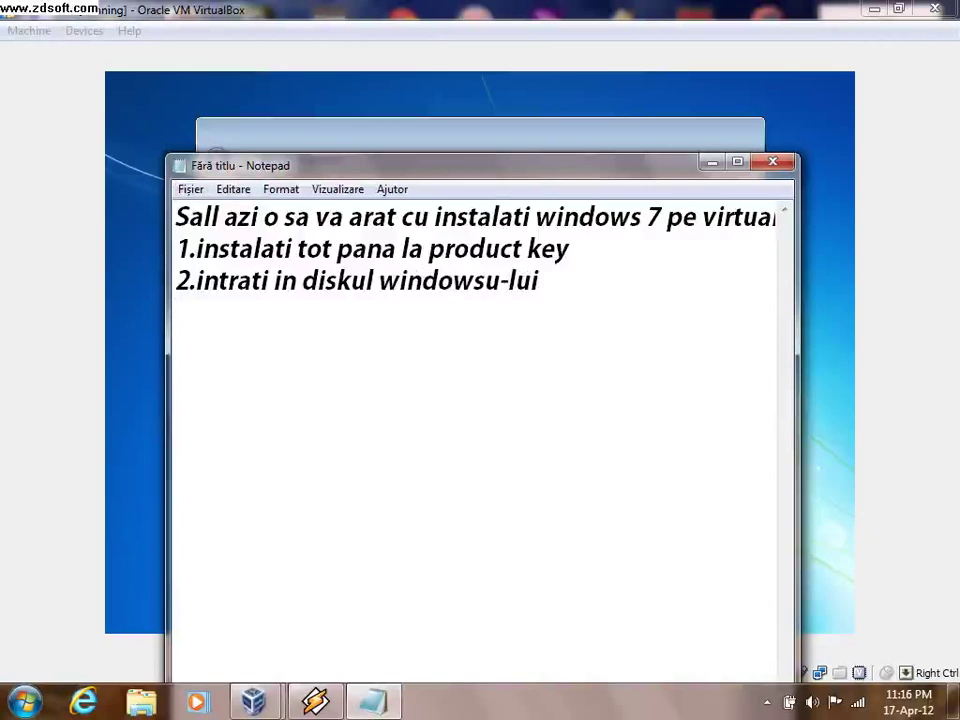
type(" si sc")
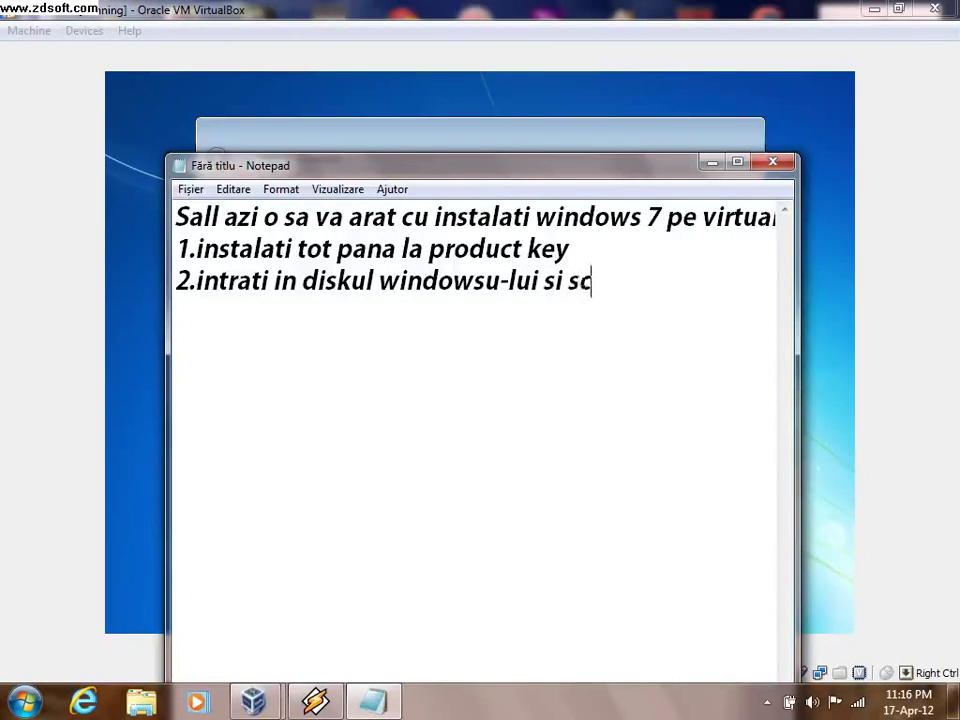
type("rieti ")
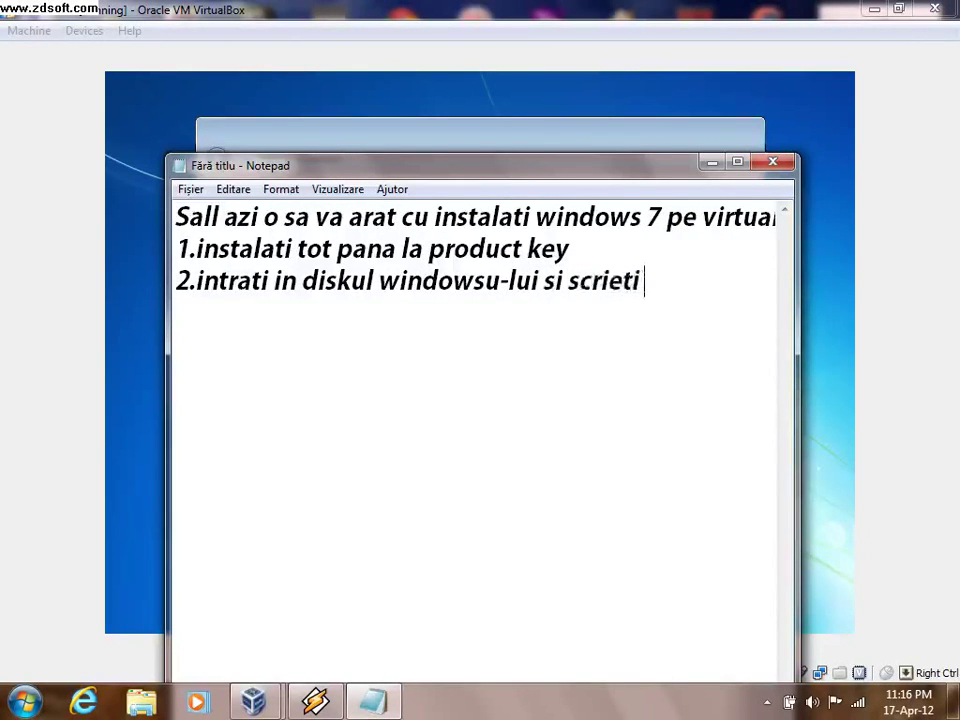
type("la s")
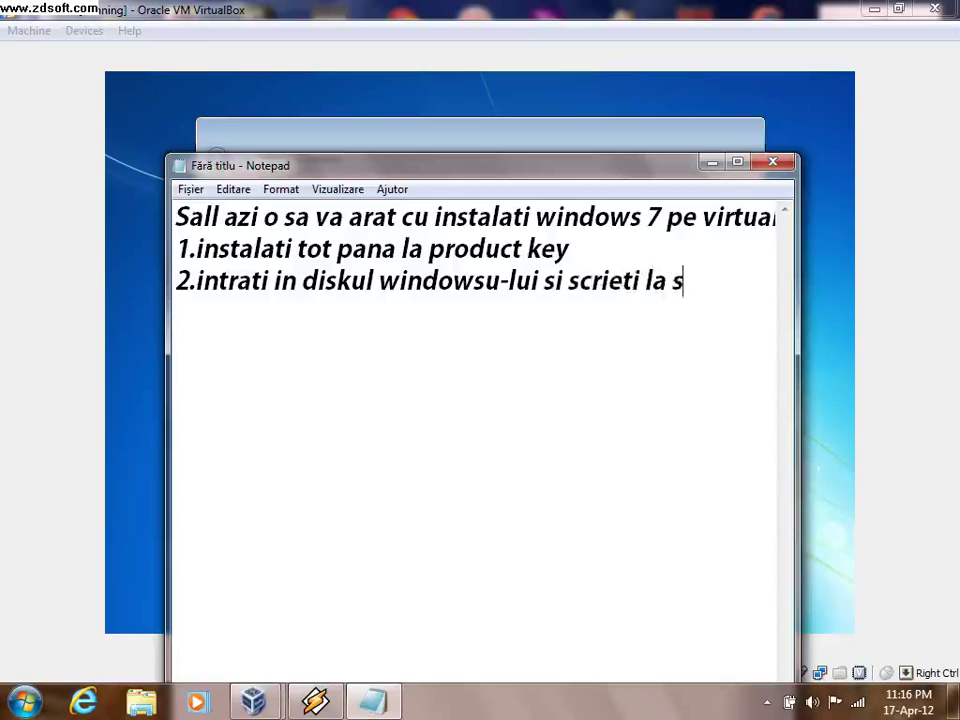
type("harch")
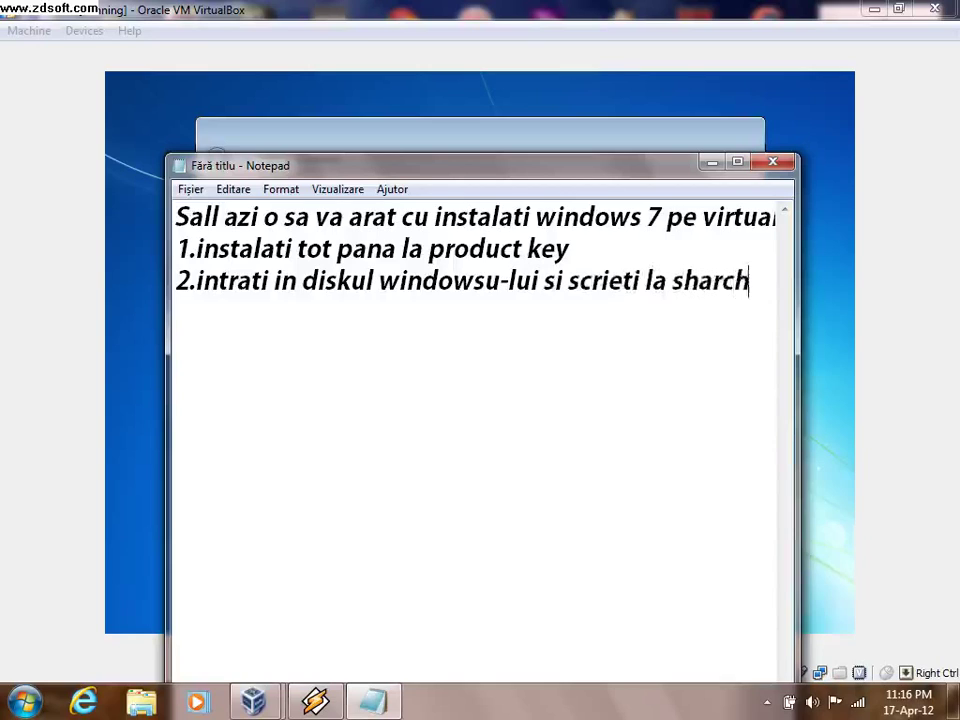
- End step 2 with 'Cautare:' and put 'product' on its own line below
key("BackSpace")
key("BackSpace")
key("BackSpace")
key("BackSpace")
key("BackSpace")
key("BackSpace")
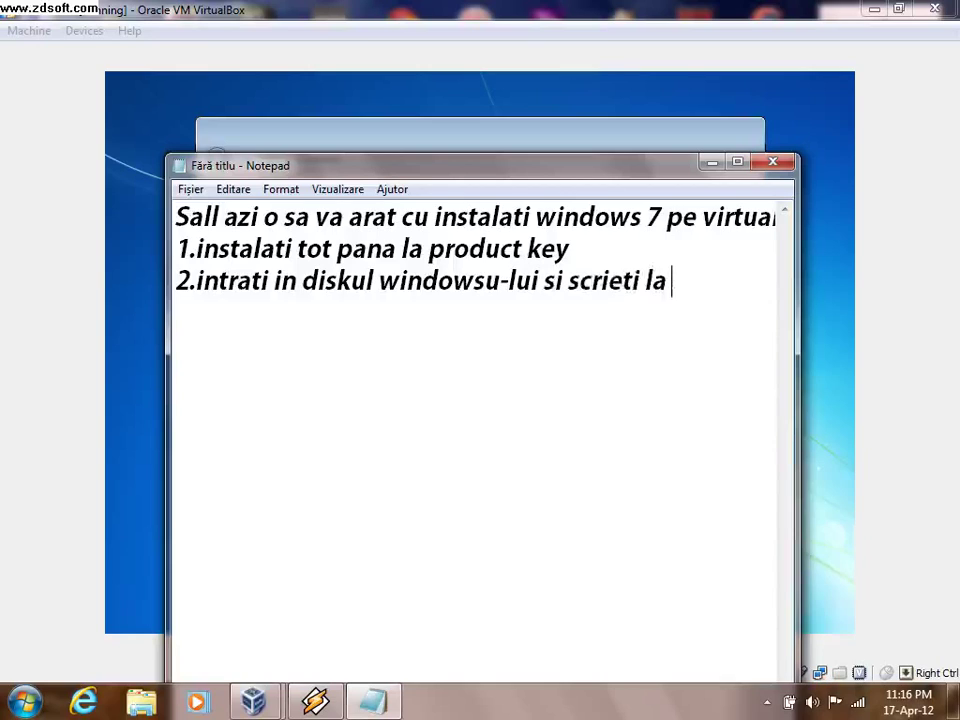
type("Cautare")
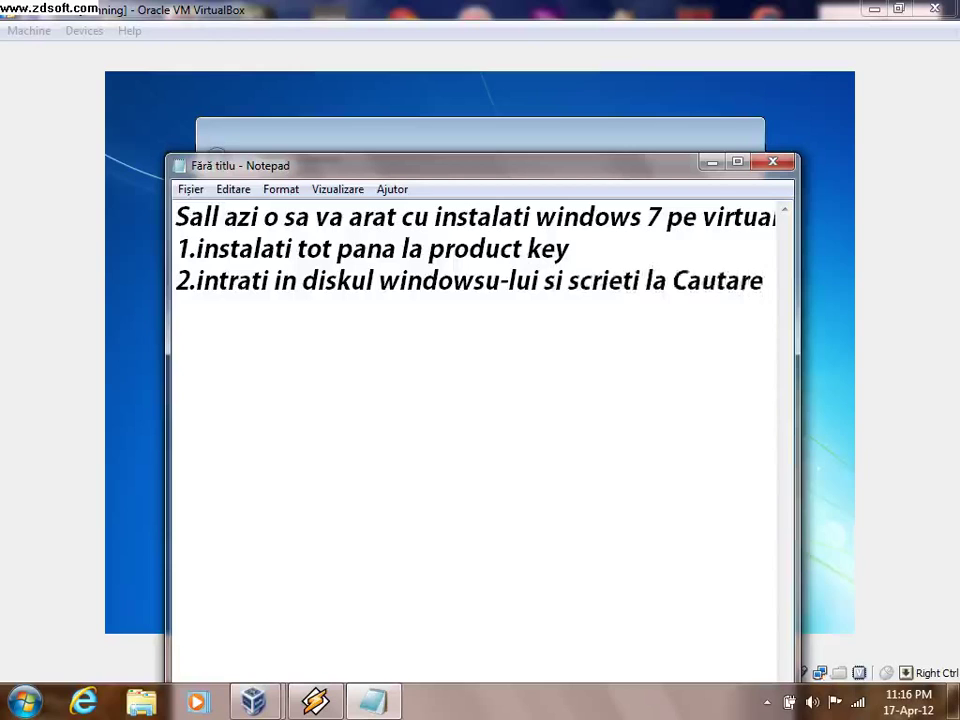
type(":produc")
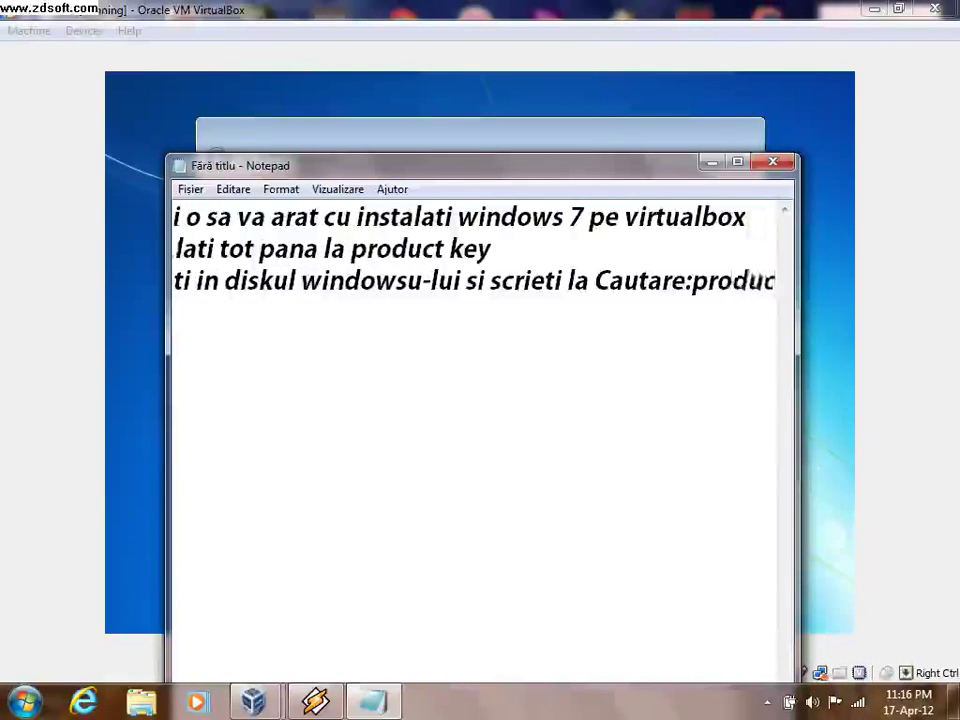
type("t")
key("Left")
key("Left")
key("Left")
key("Left")
key("Left")
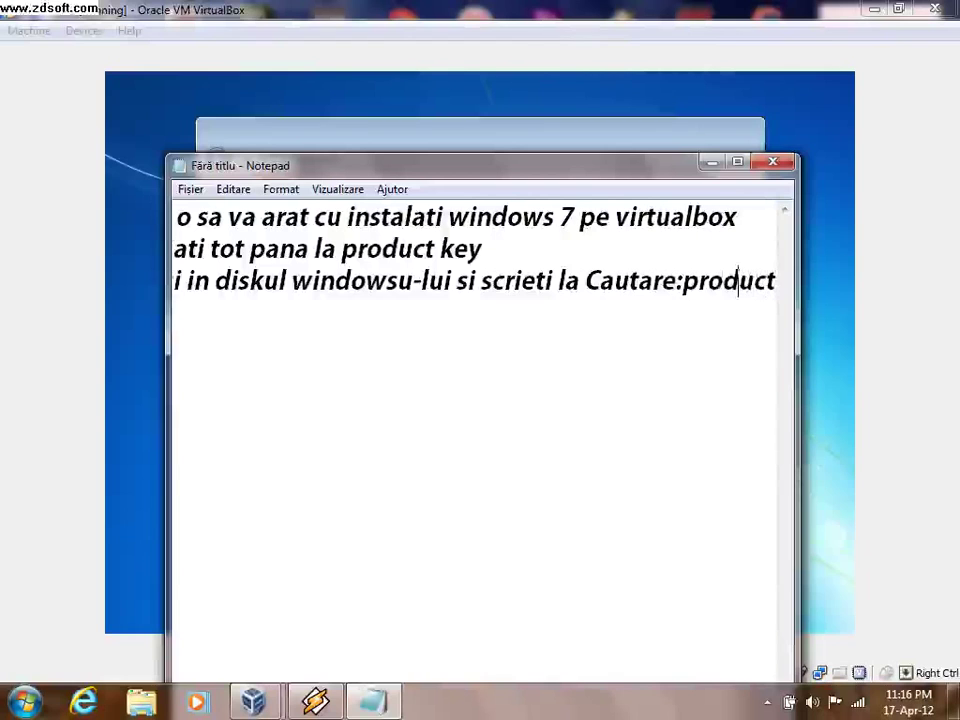
key("Return")
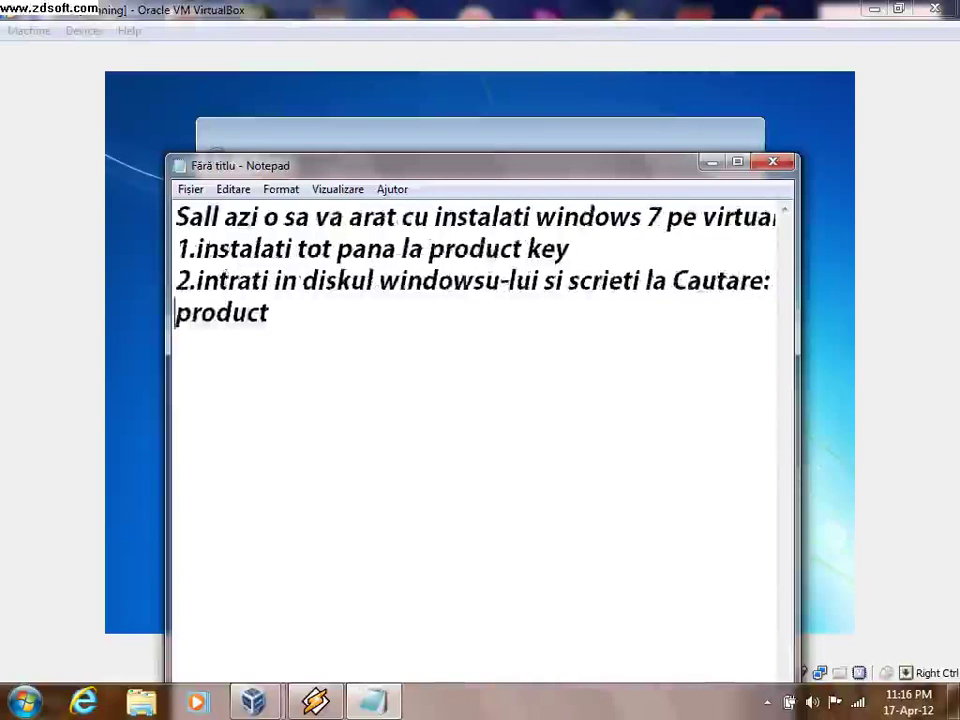
key("super")
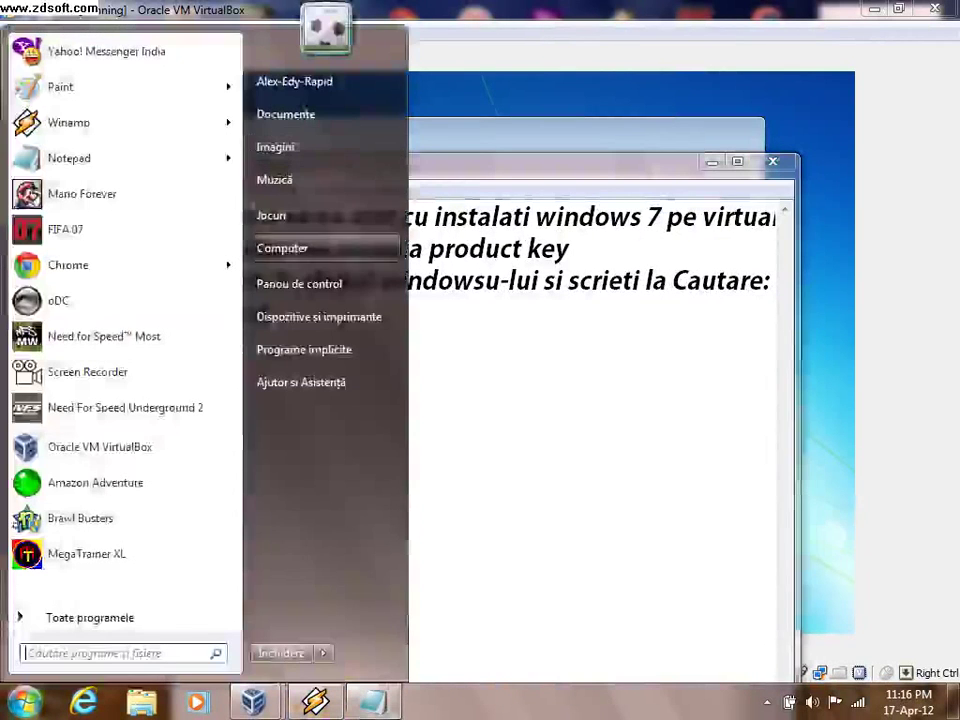
- Search the Windows 7 disc (I:) for 'Product' and open the sources\product file
left_click(290, 246)
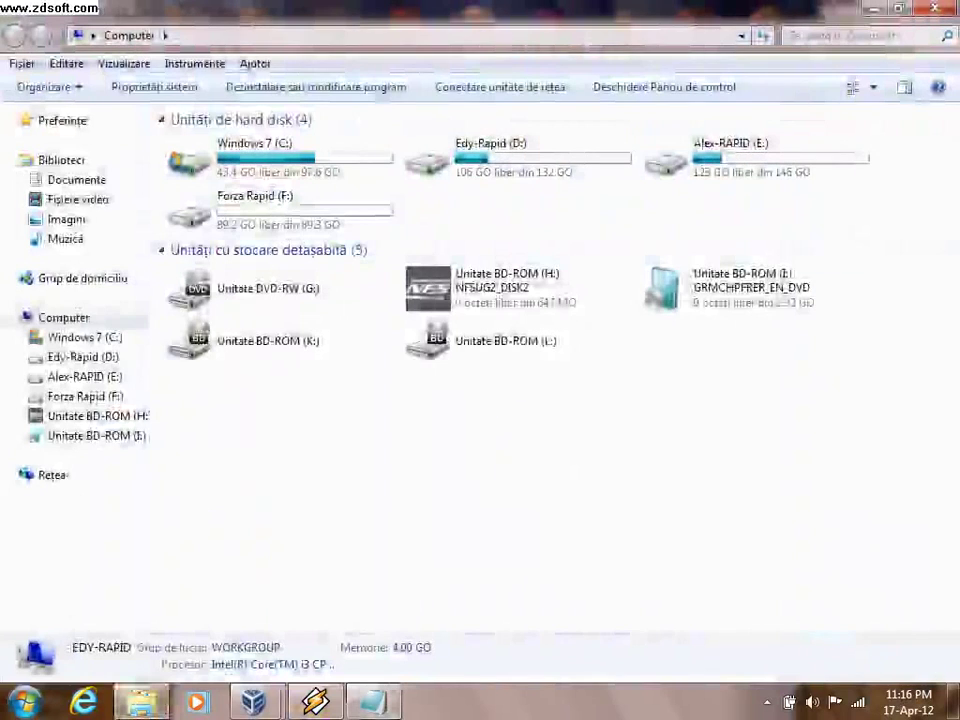
left_click(755, 288)
right_click(645, 293)
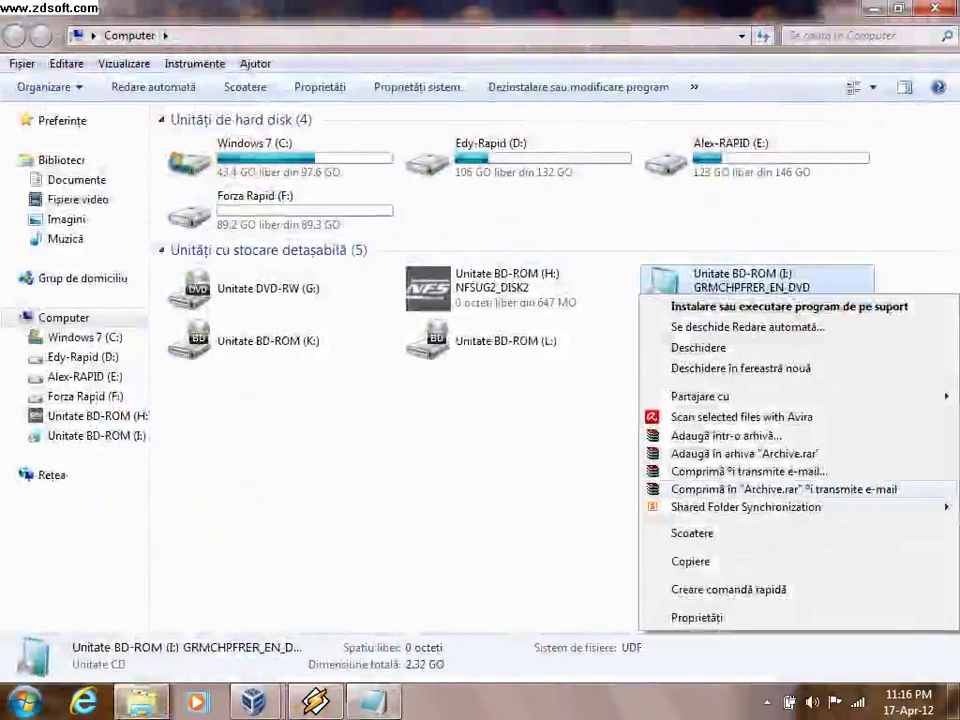
left_click(690, 345)
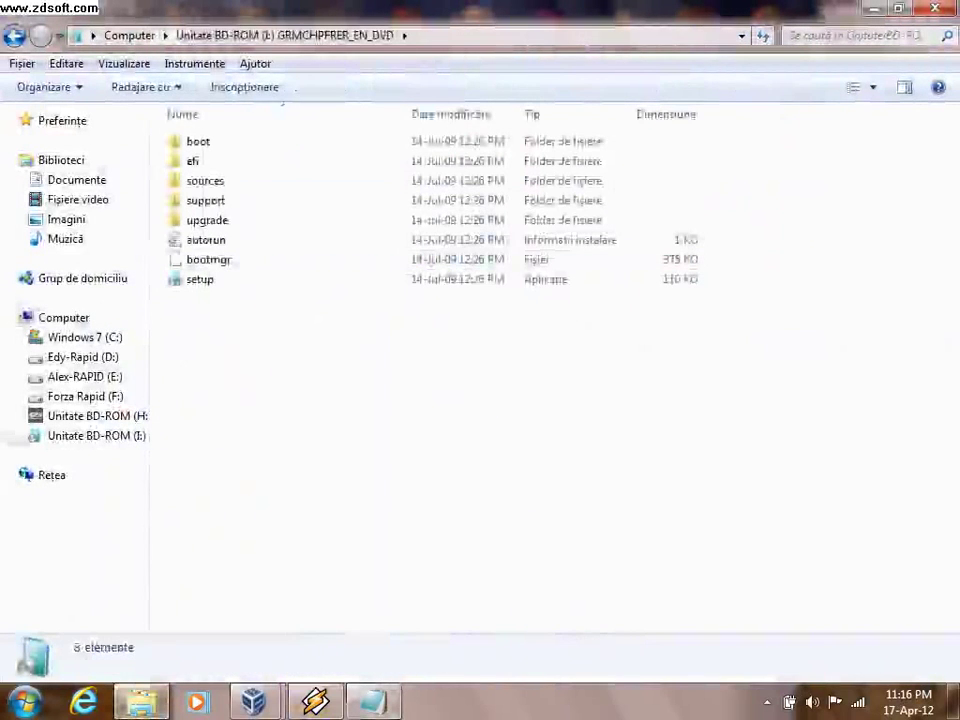
left_click(860, 35)
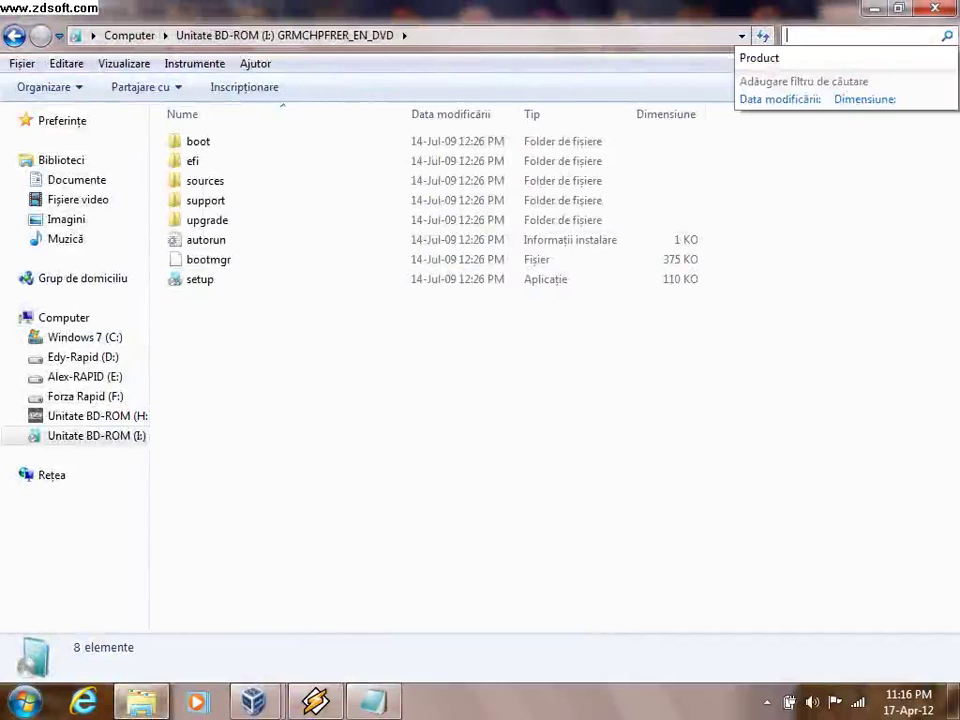
key("Down")
key("Return")
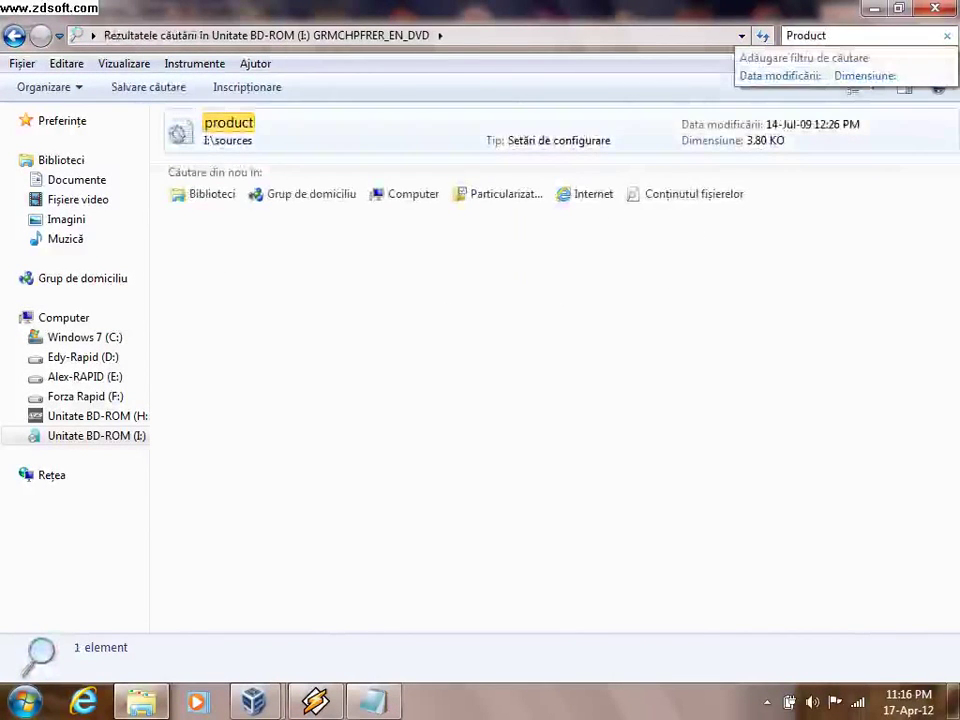
key("Tab")
key("Return")
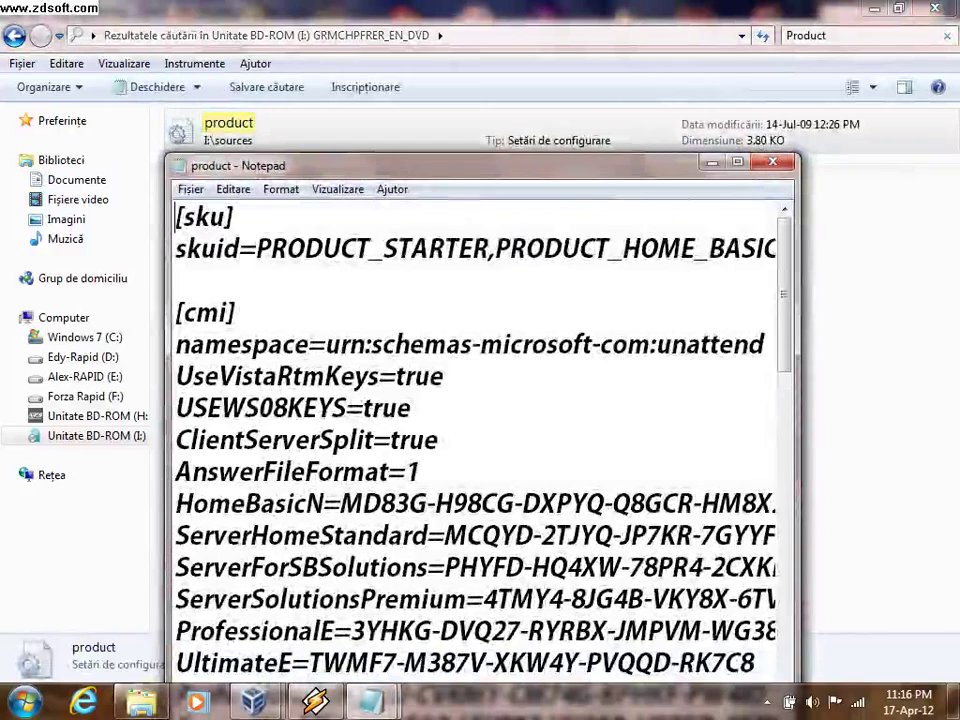
- Maximize the product file and scroll down to the HomePremiumE key line
key("super+Up")
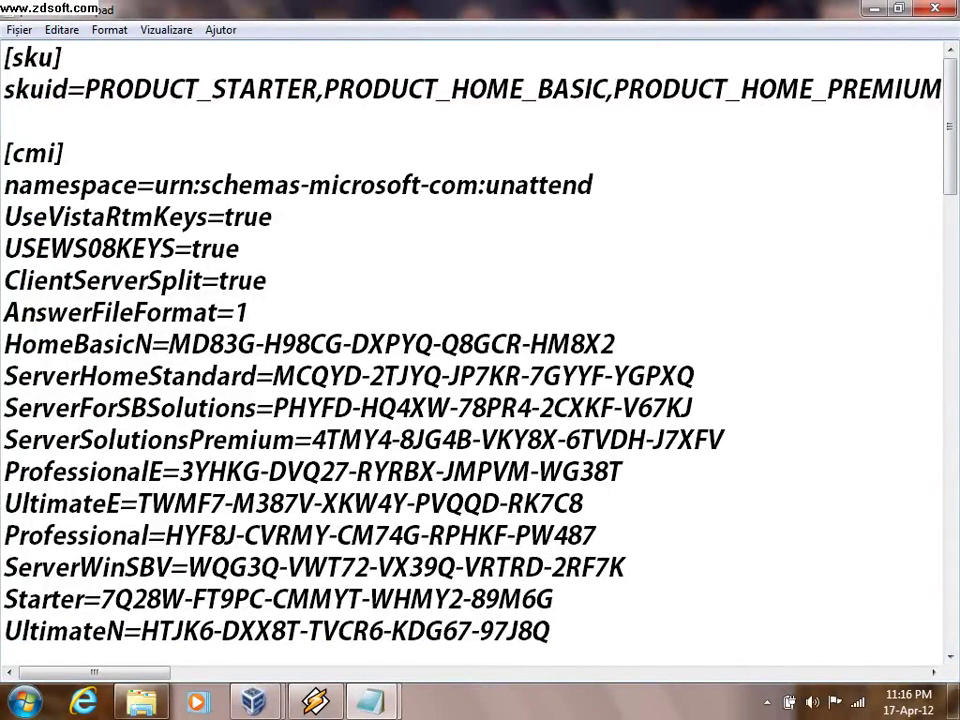
scroll(480, 350, "down", 1)
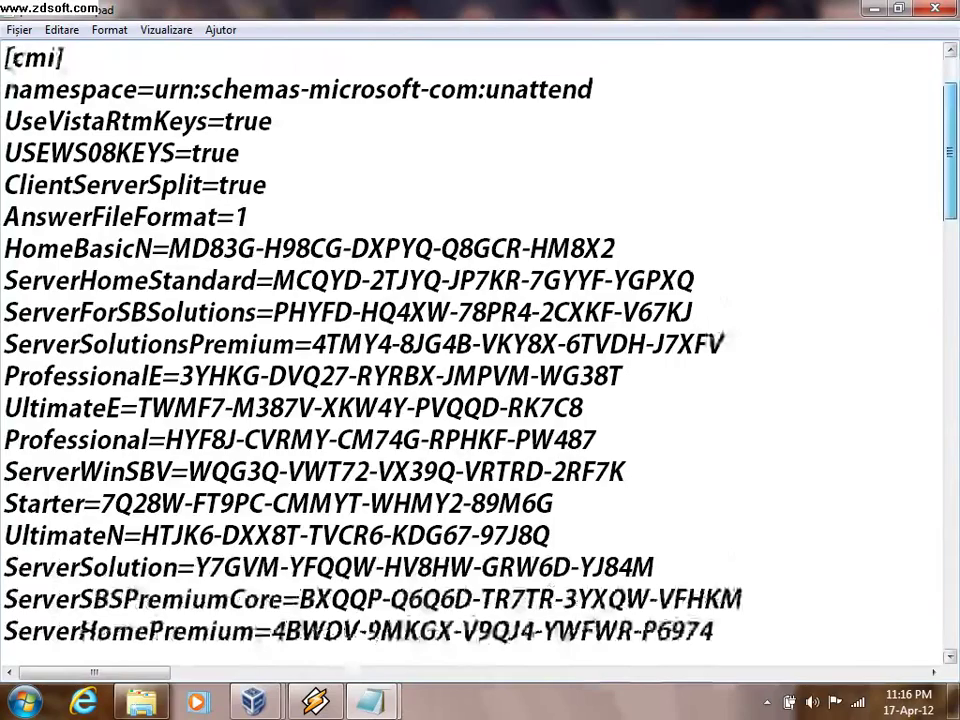
scroll(480, 350, "down", 2)
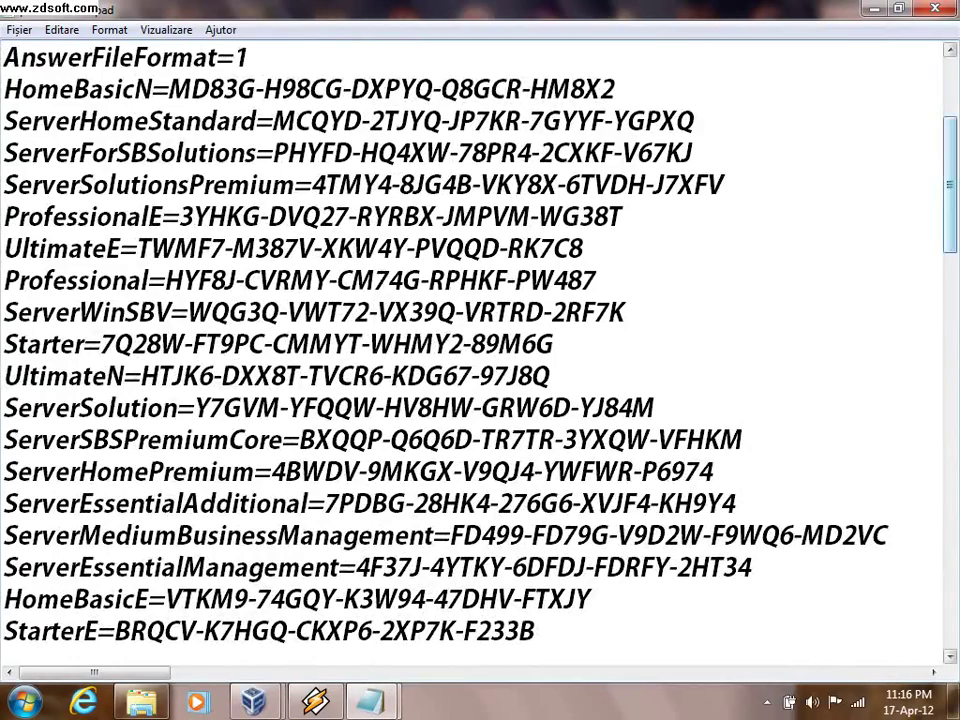
scroll(480, 350, "down", 2)
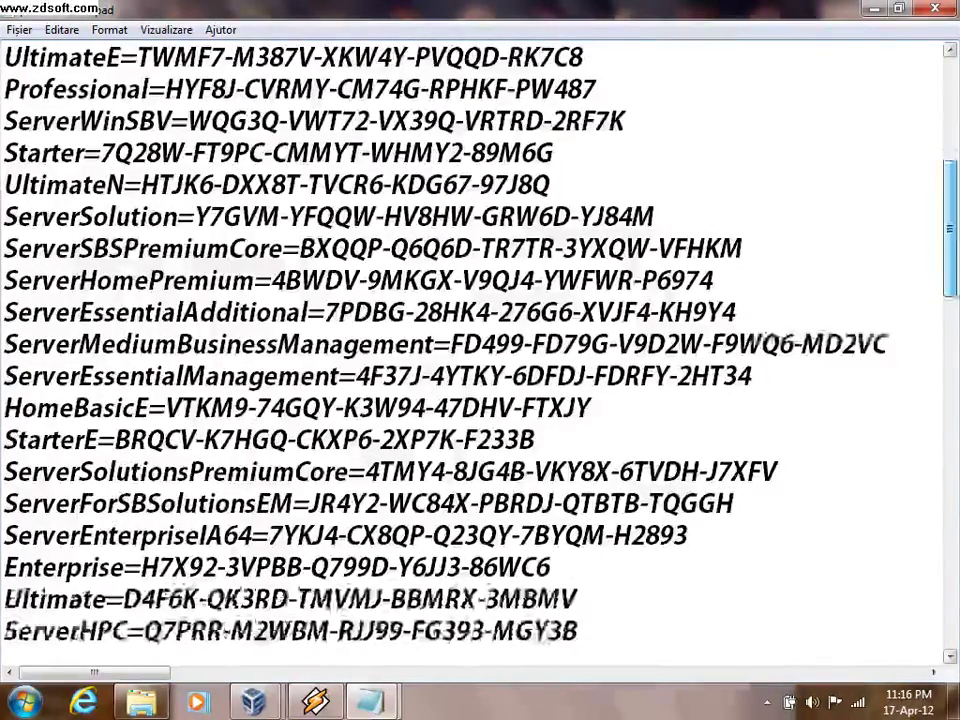
scroll(480, 350, "down", 1)
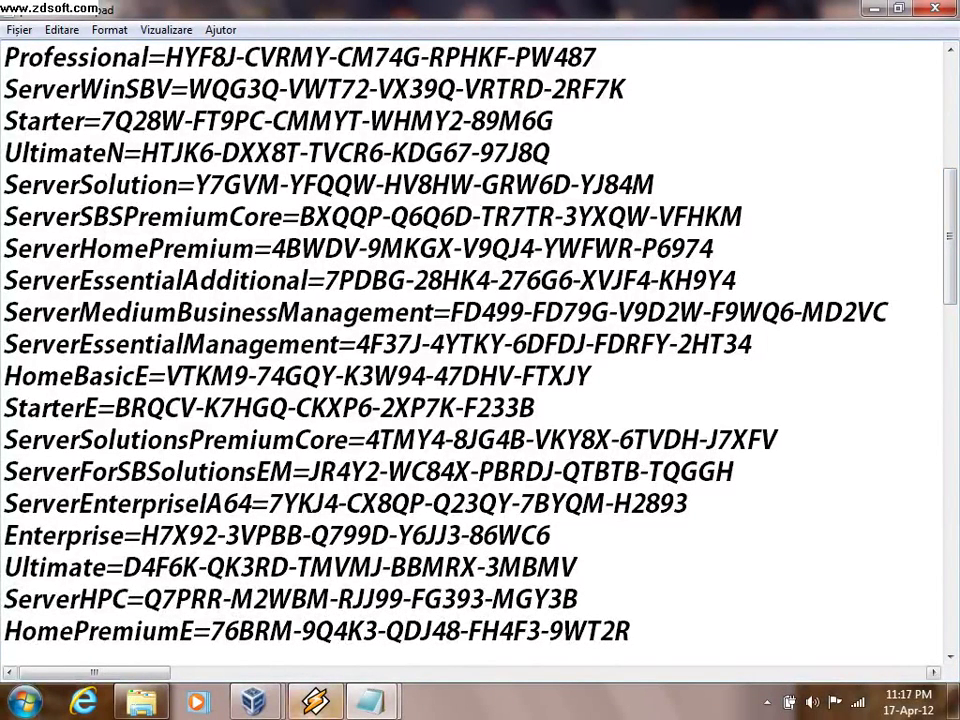
- Add 'si copiati dupa windows' to the notes and minimize Notepad
mouse_move(370, 700)
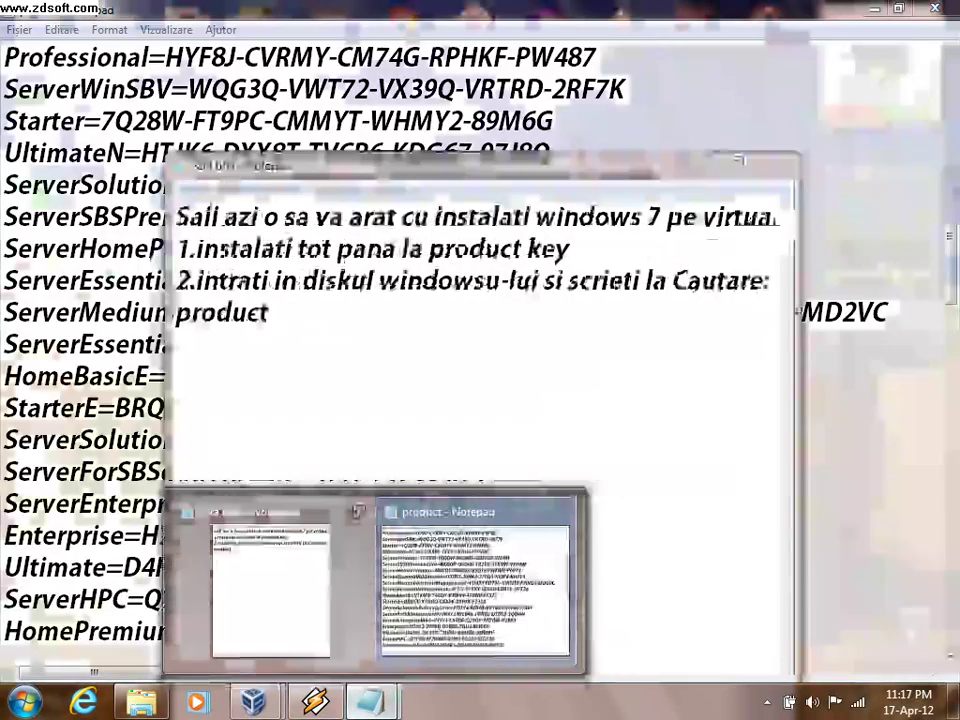
left_click(257, 640)
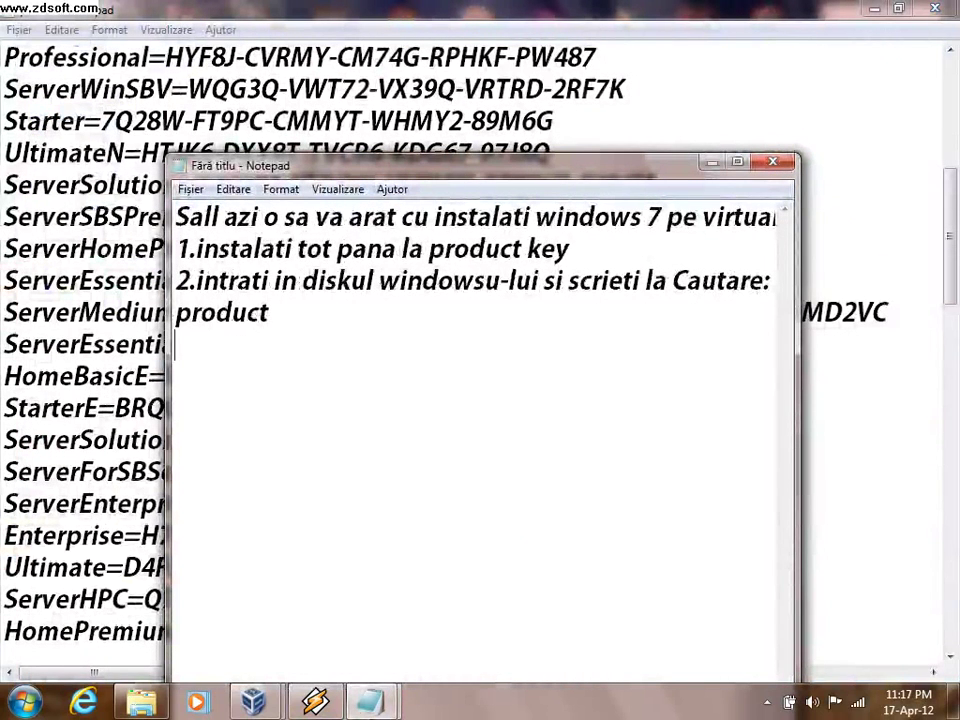
key("BackSpace")
type("si ")
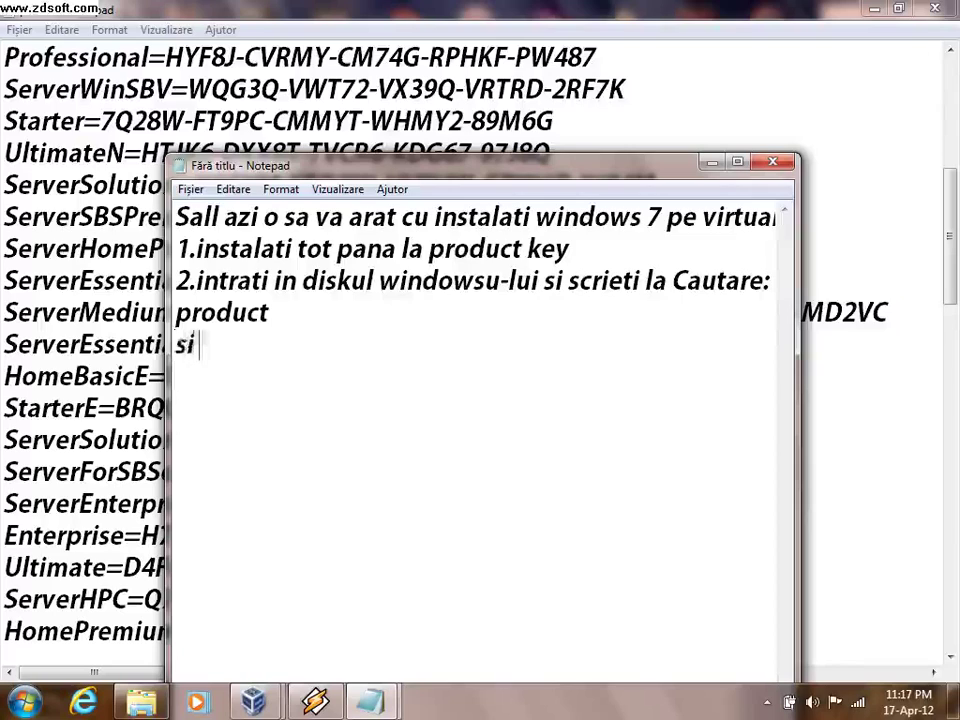
type("copiati")
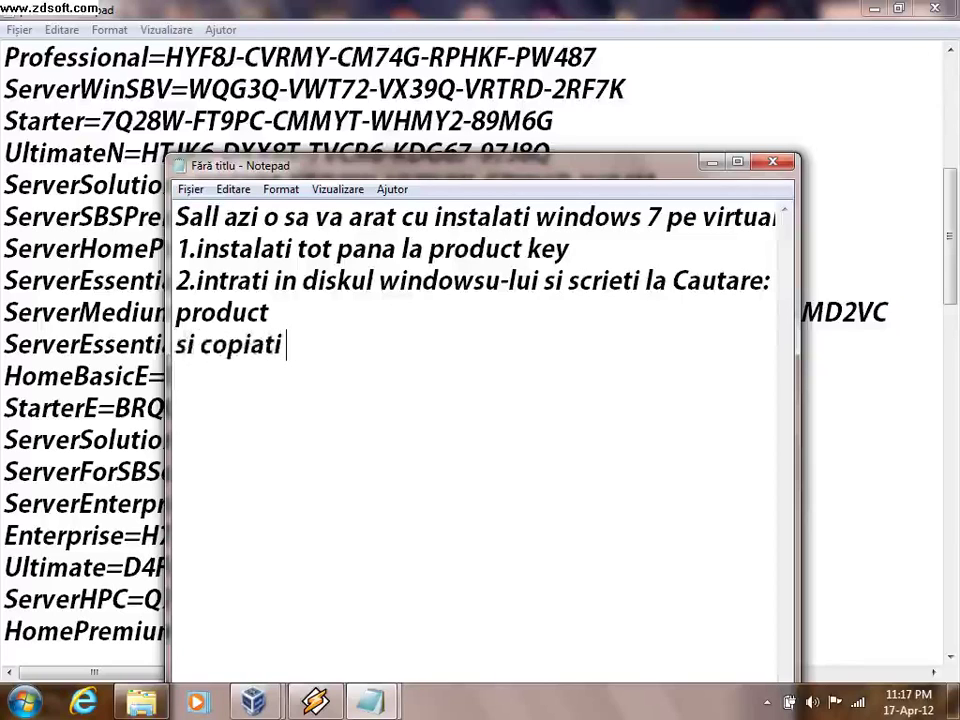
type(" dupa windows")
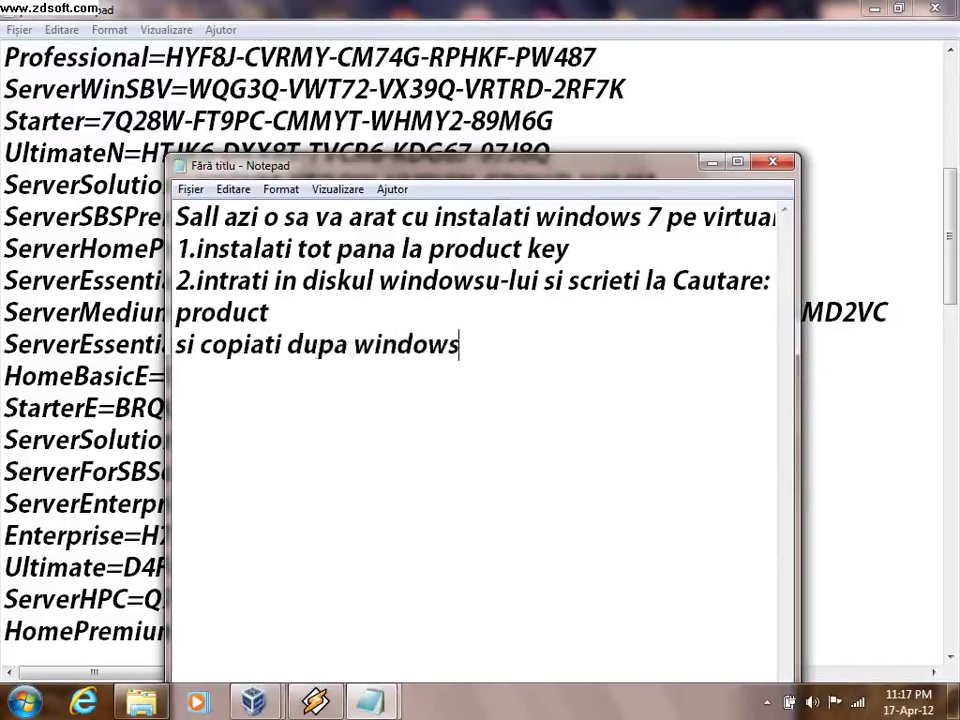
left_click(370, 700)
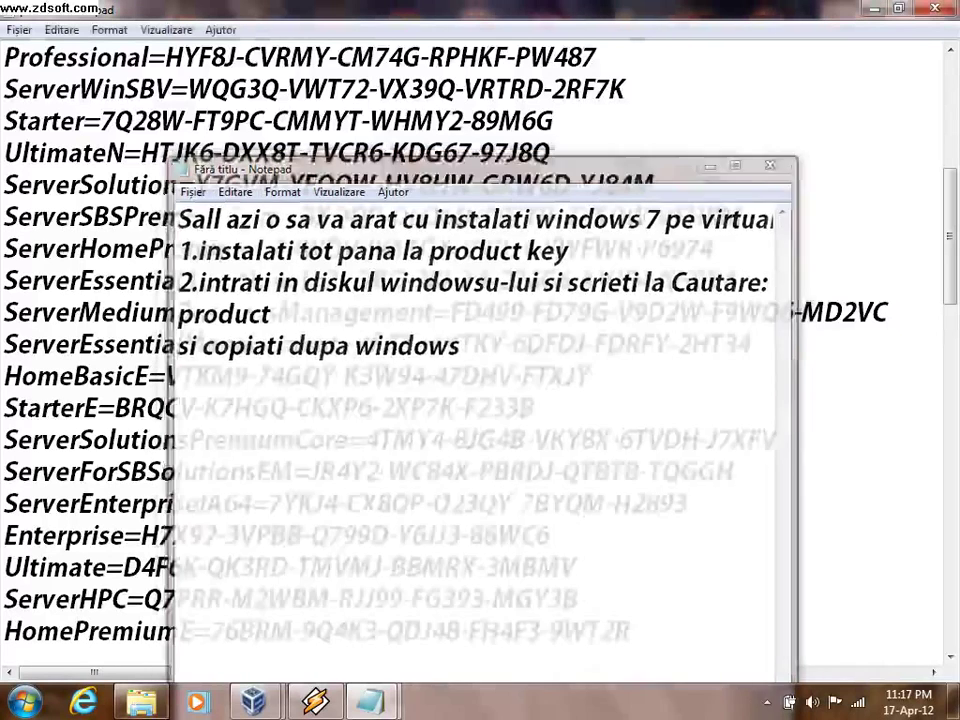
- Type the HomePremiumE product key from the list into Windows setup and submit it
mouse_move(253, 700)
left_click(262, 548)
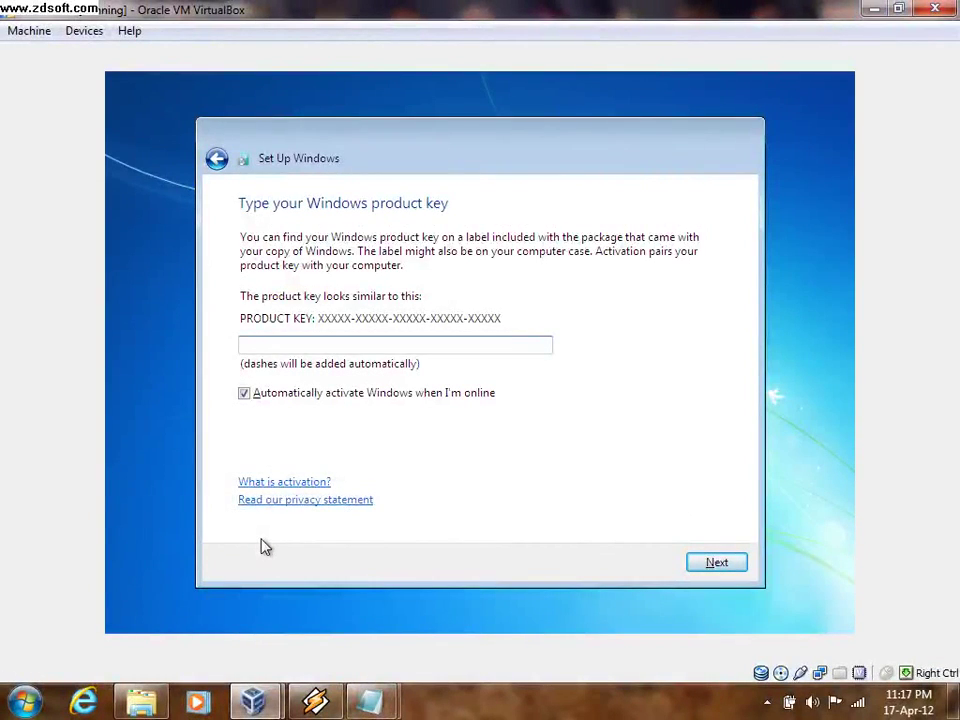
key("super+Down")
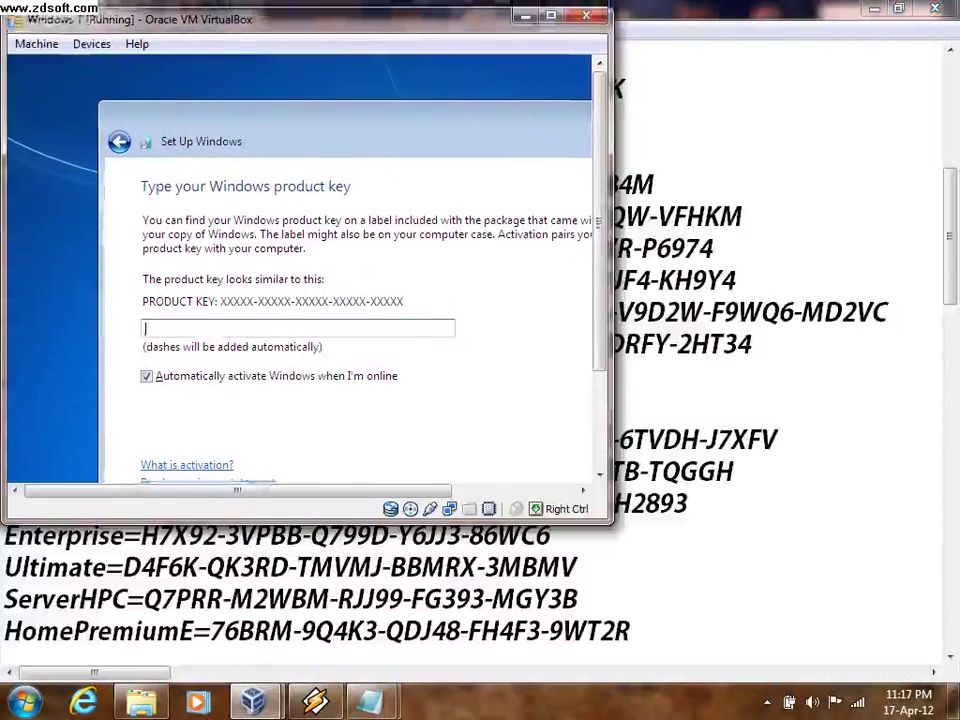
left_click_drag(300, 12, 353, 46)
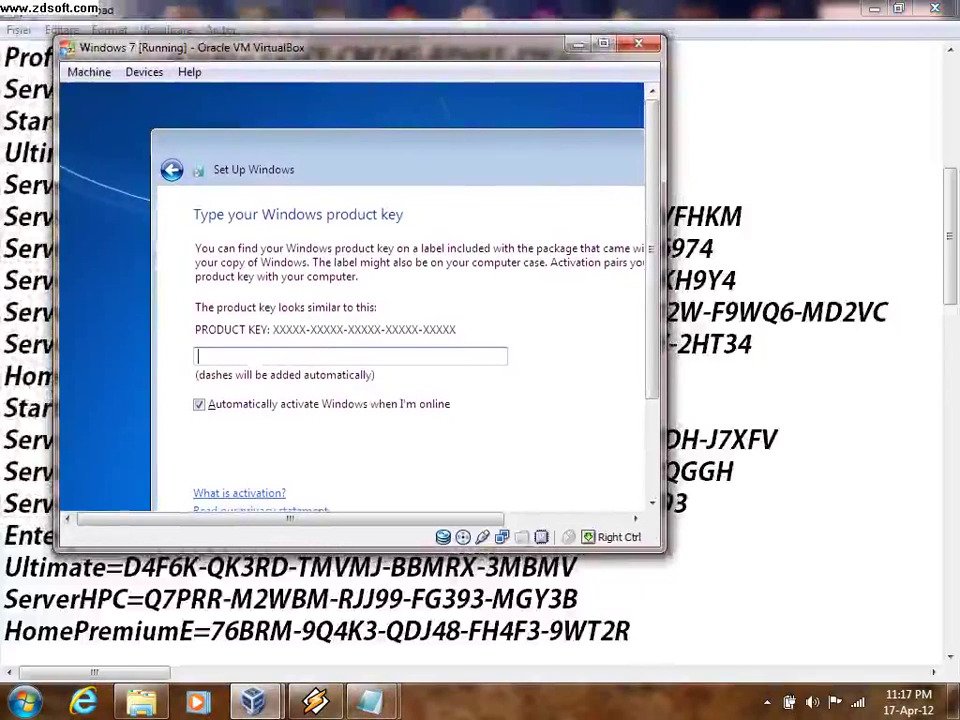
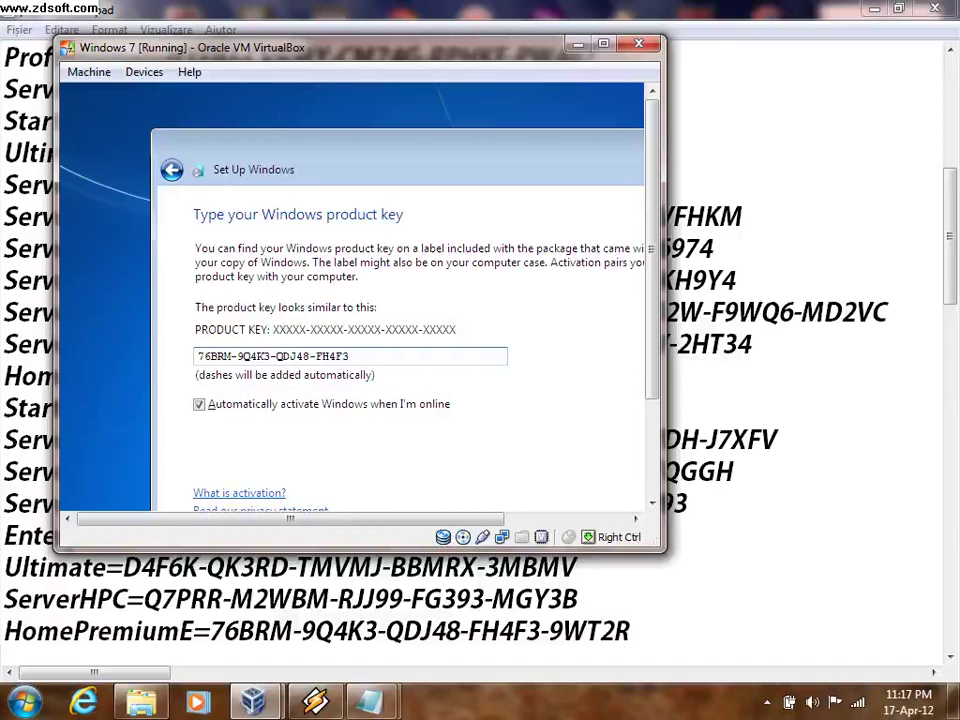
key("super+Up")
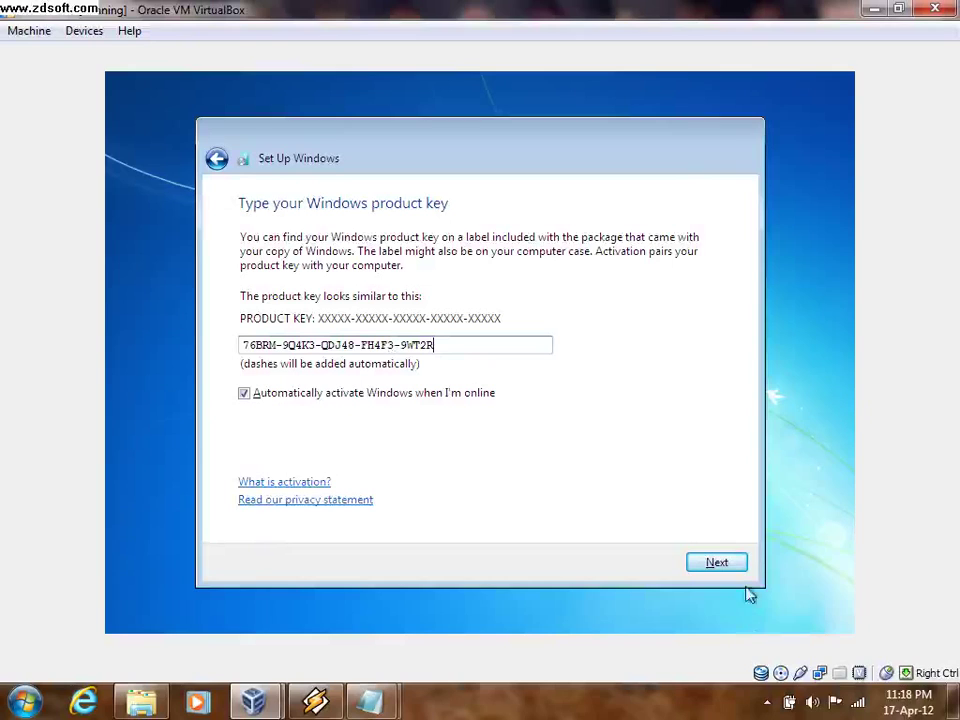
left_click(712, 562)
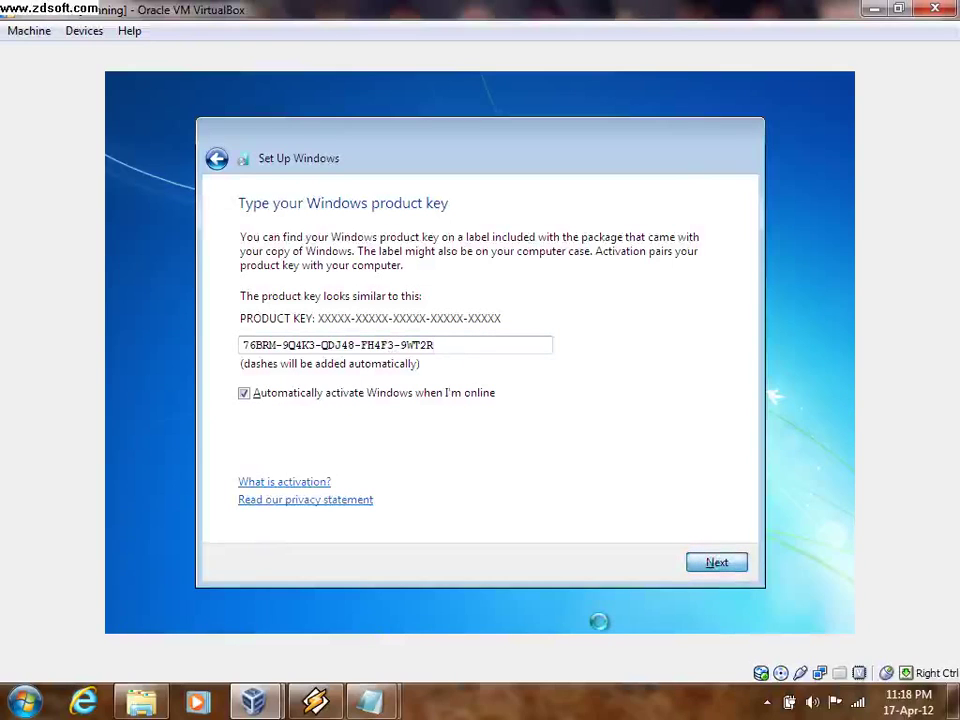
- Add the line 'Vreau sa mearga' to the notes and return to the VM
mouse_move(373, 700)
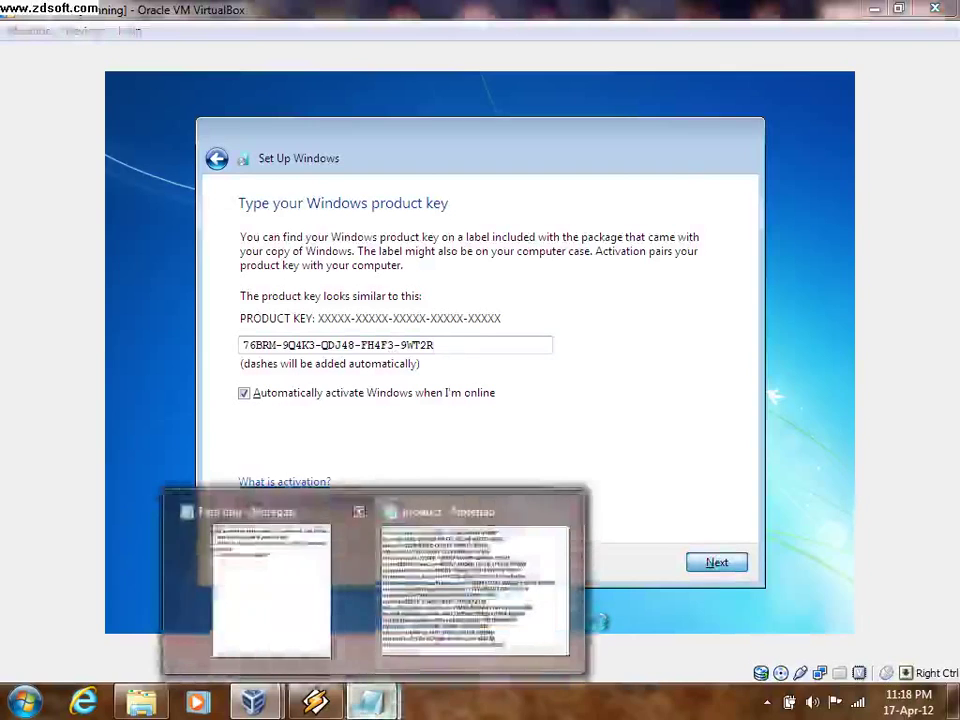
left_click(259, 600)
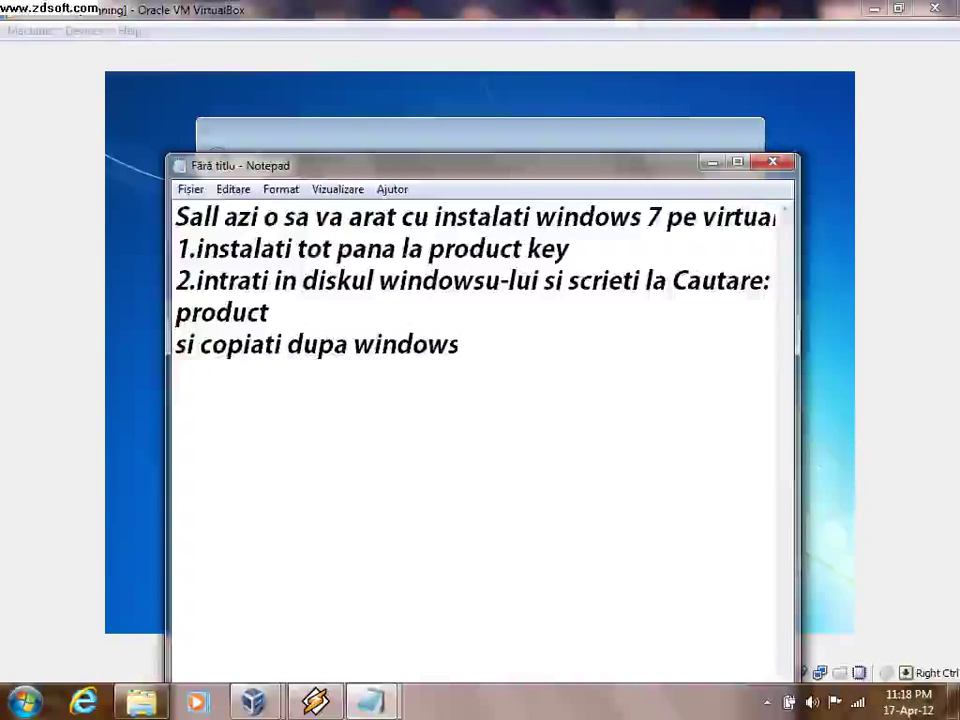
key("Return")
type("Vrea")
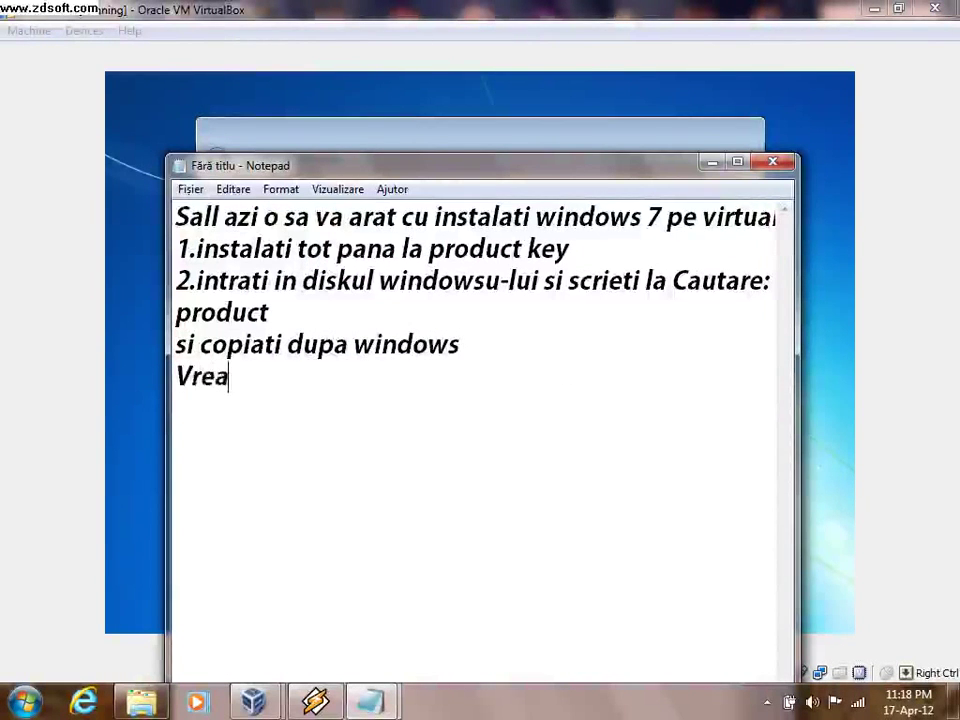
type("u sa mer")
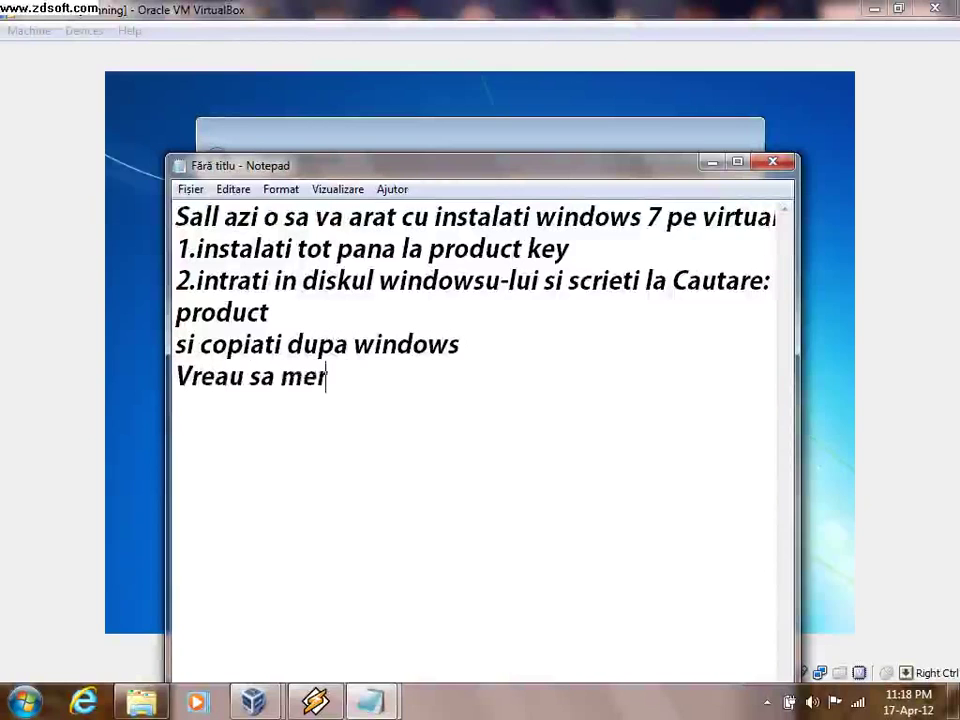
key("BackSpace")
type("arg")
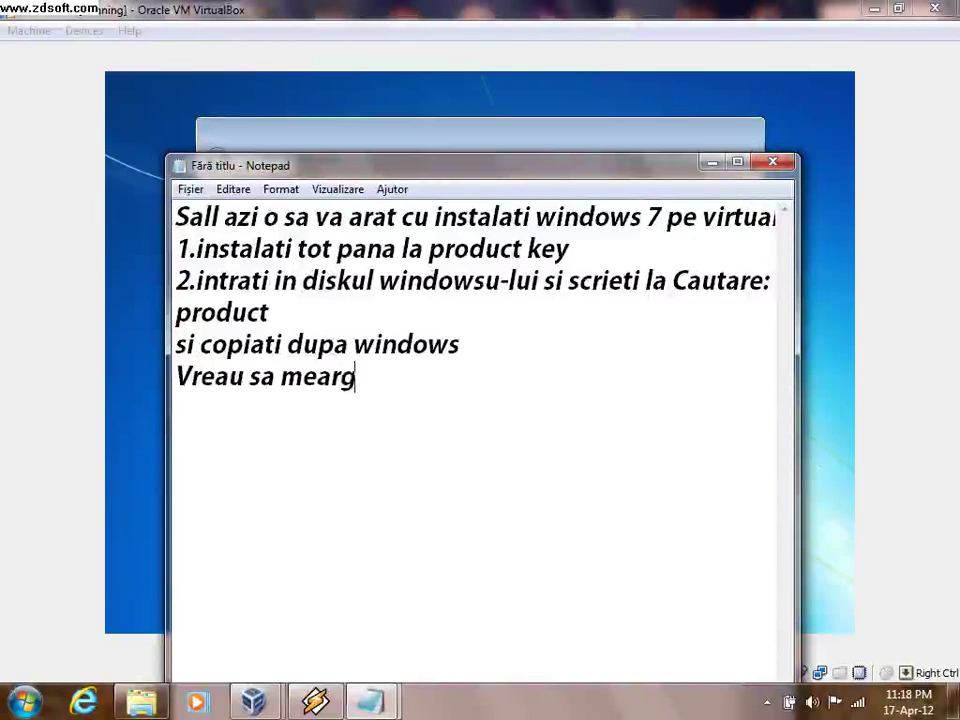
type("a")
key("Return")
key("alt+Tab")
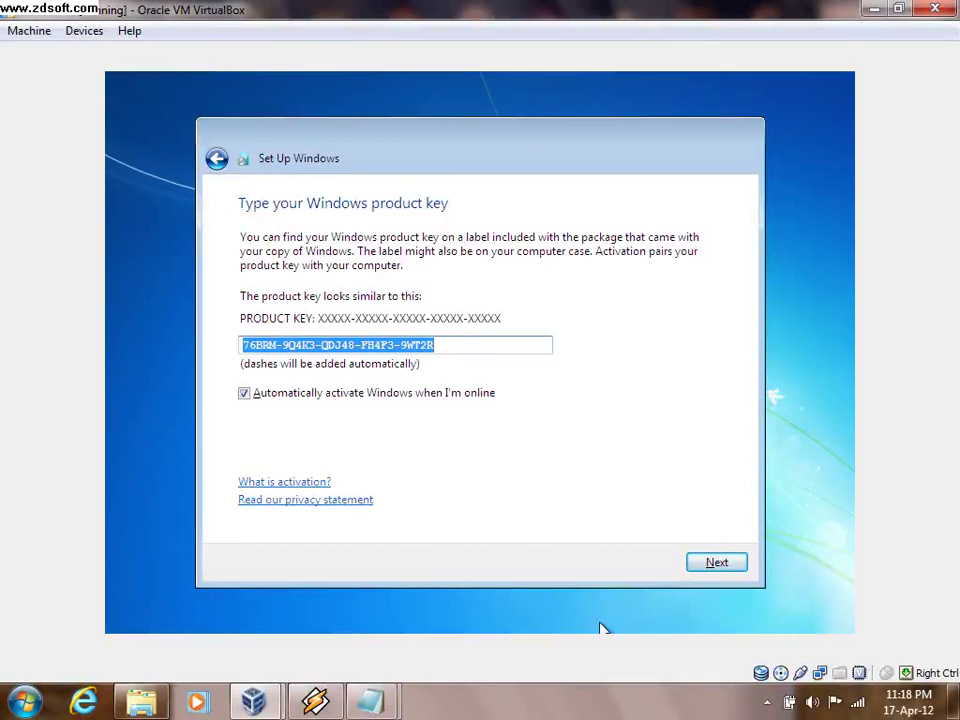
- Clear the product key box, paste the key, and submit it again
key("BackSpace")
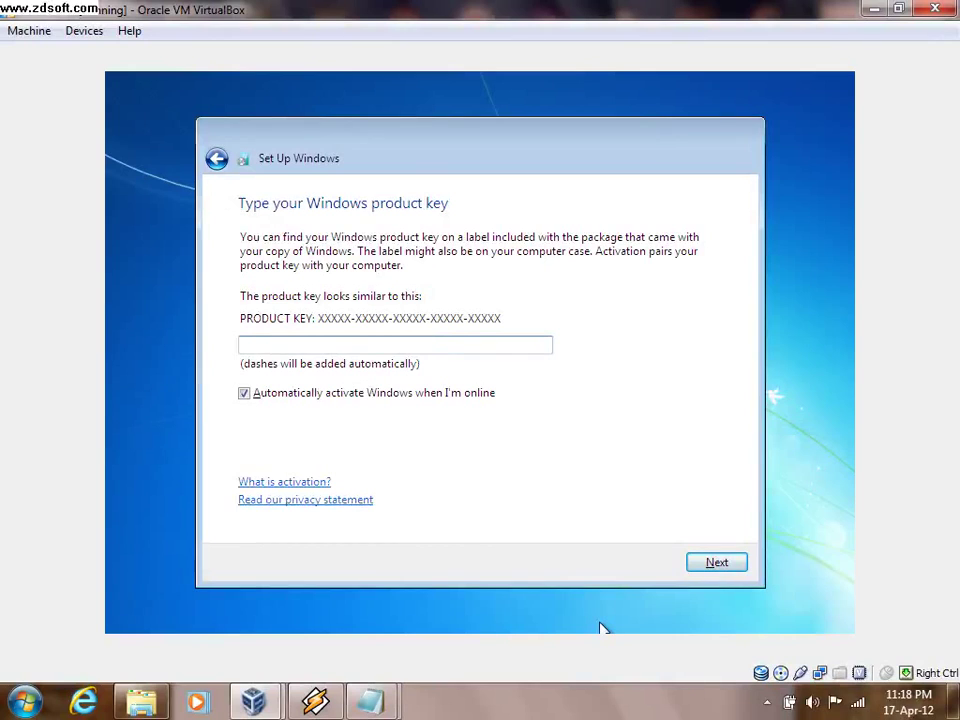
key("ctrl+v")
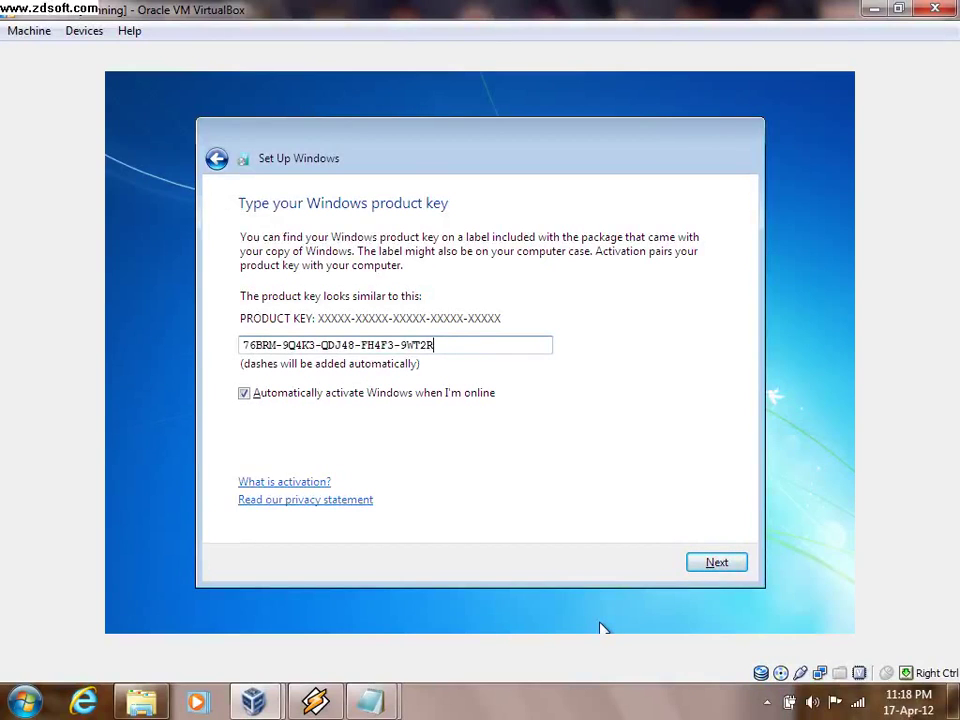
left_click(712, 564)
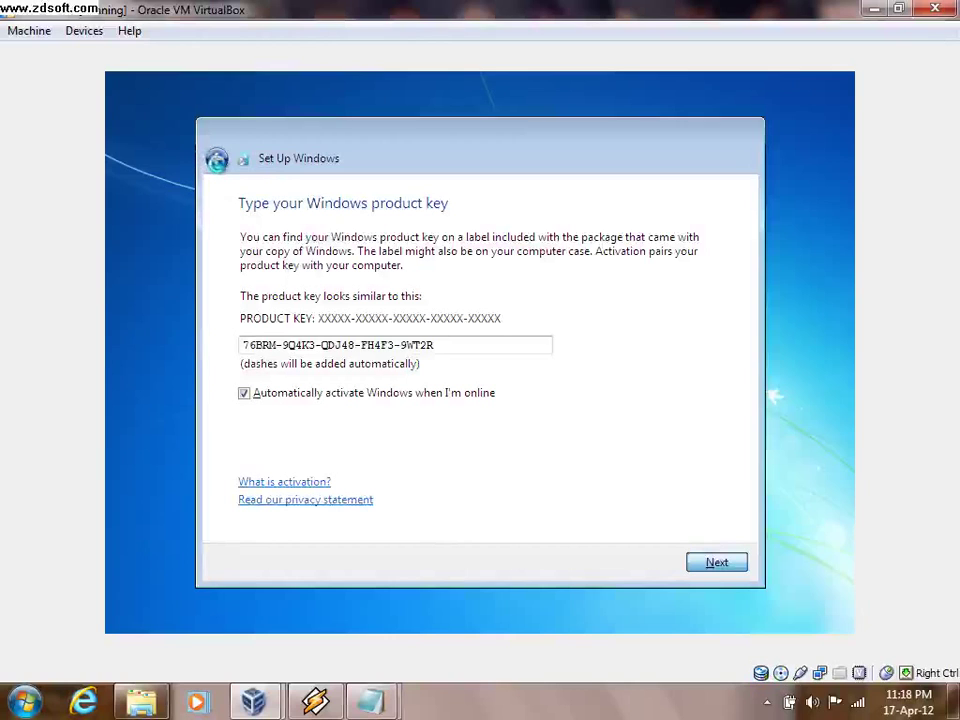
- Go back to the password page, dismiss the Caps Lock warning, continue, then close the VM
left_click(216, 160)
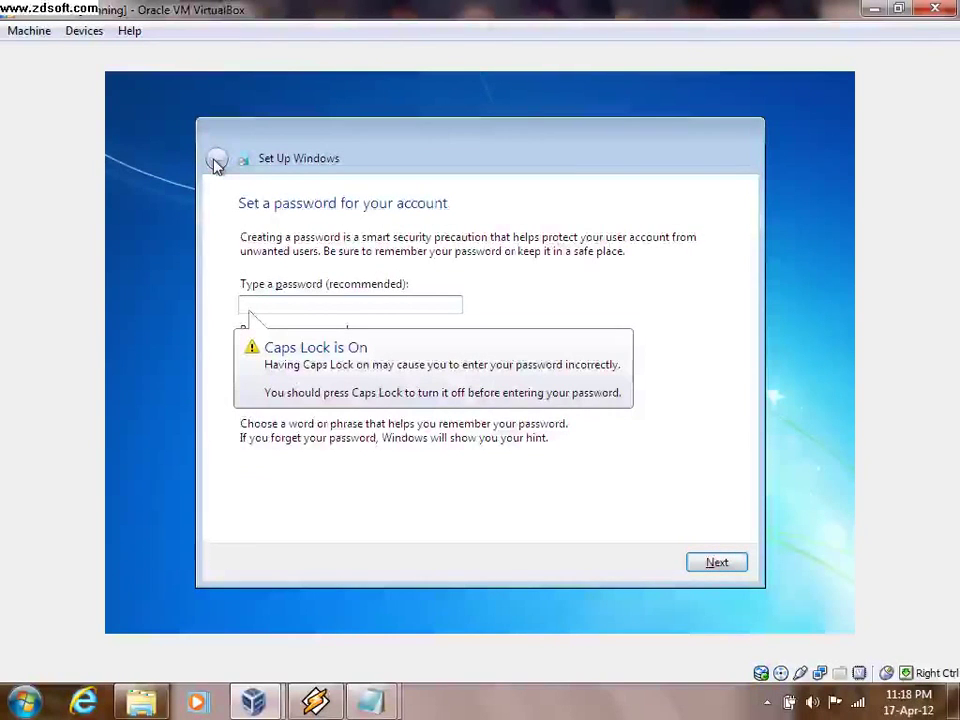
key("Caps_Lock")
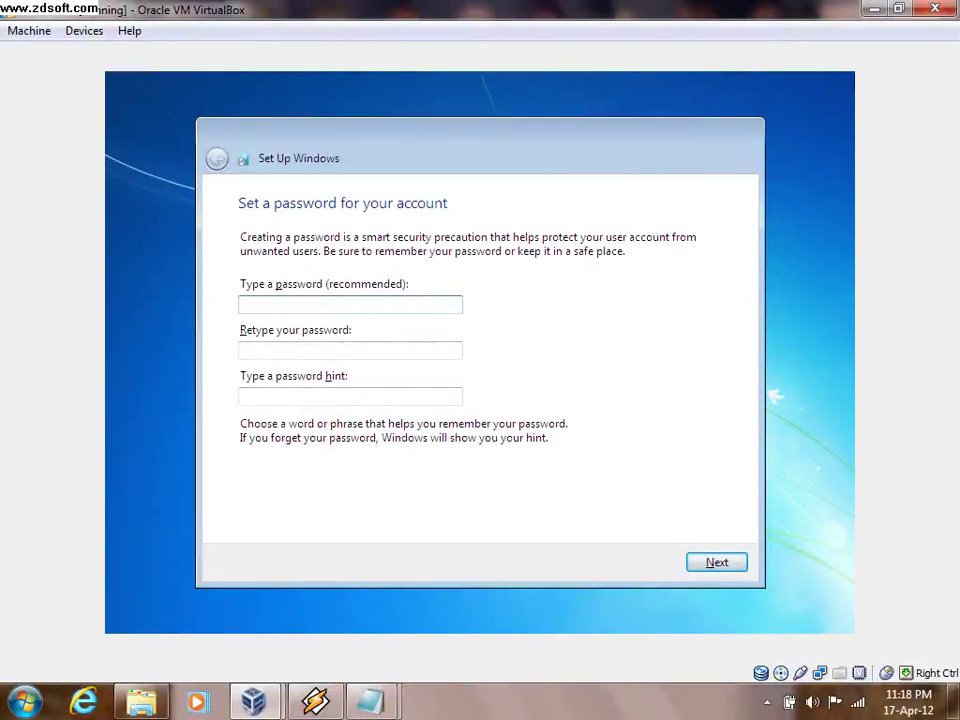
left_click(720, 564)
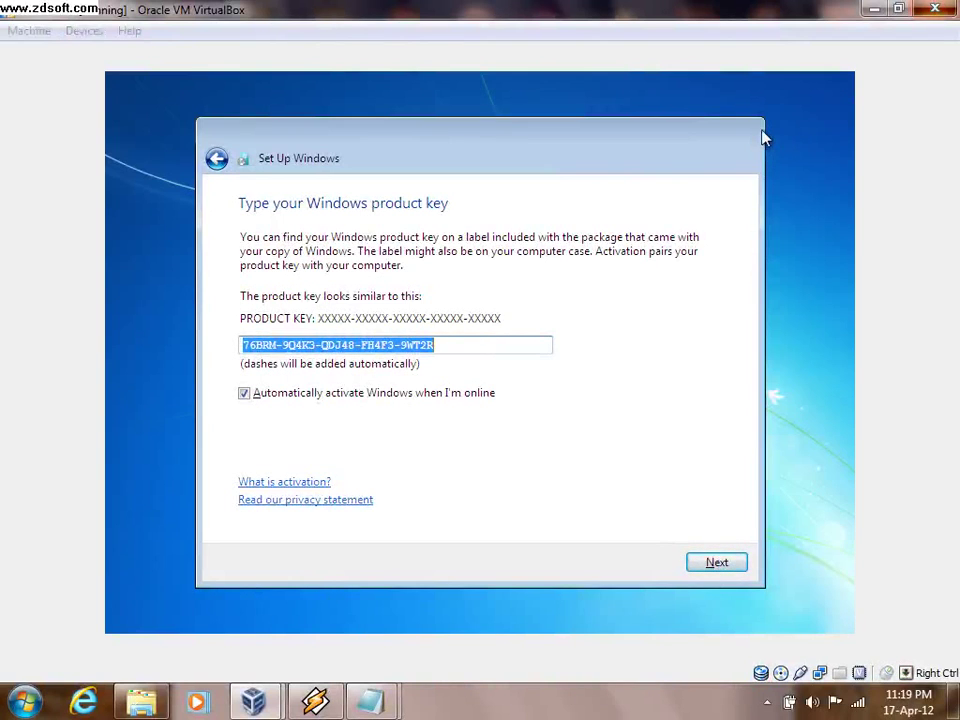
key("Control_R+q")
- Confirm the VM power-off, then add 'Recapitulez' on a new line in the Notepad notes
key("Return")
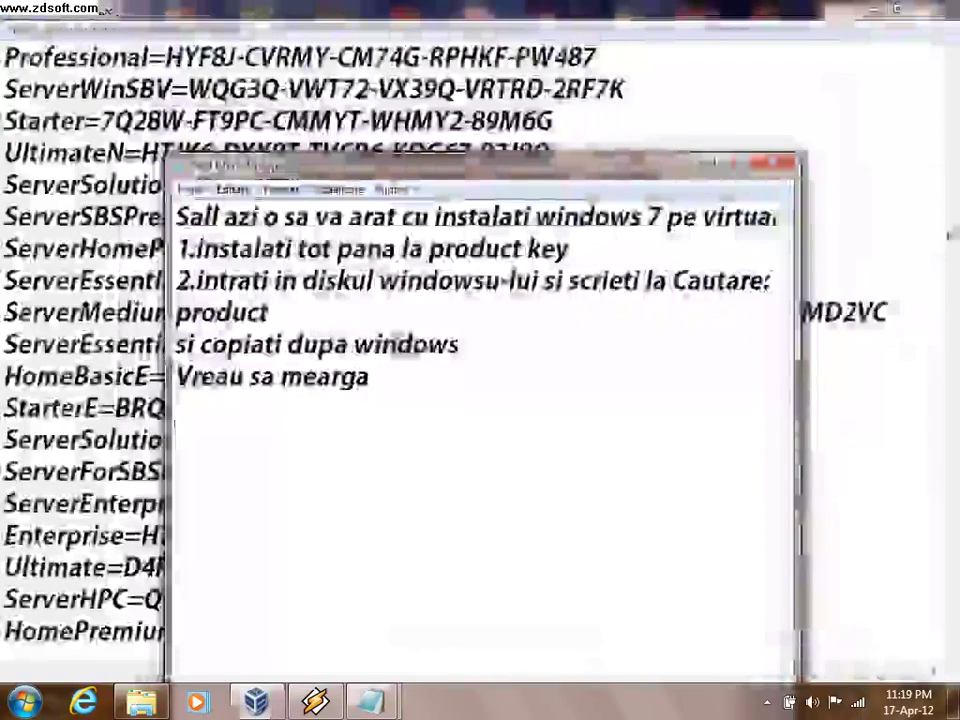
type("R")
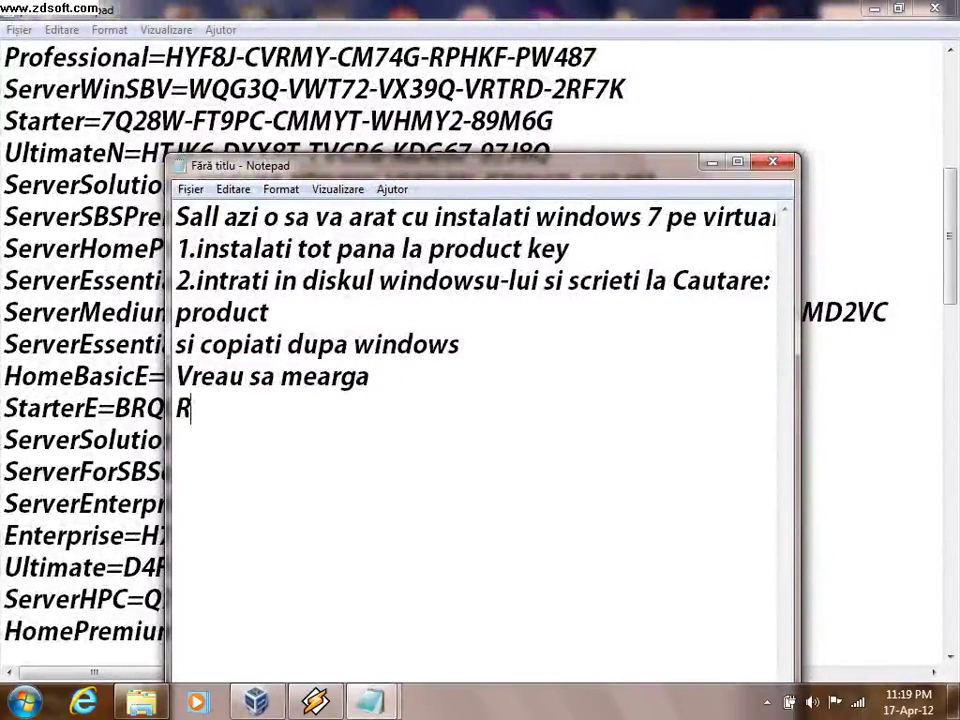
type("ecapi")
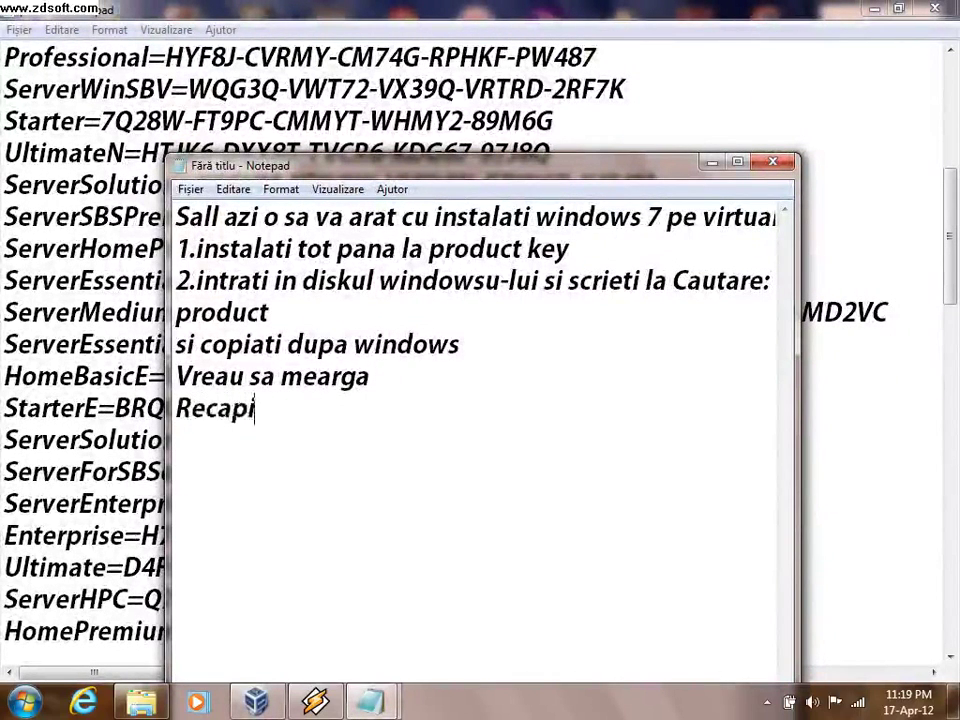
type("tulez")
key("Return")
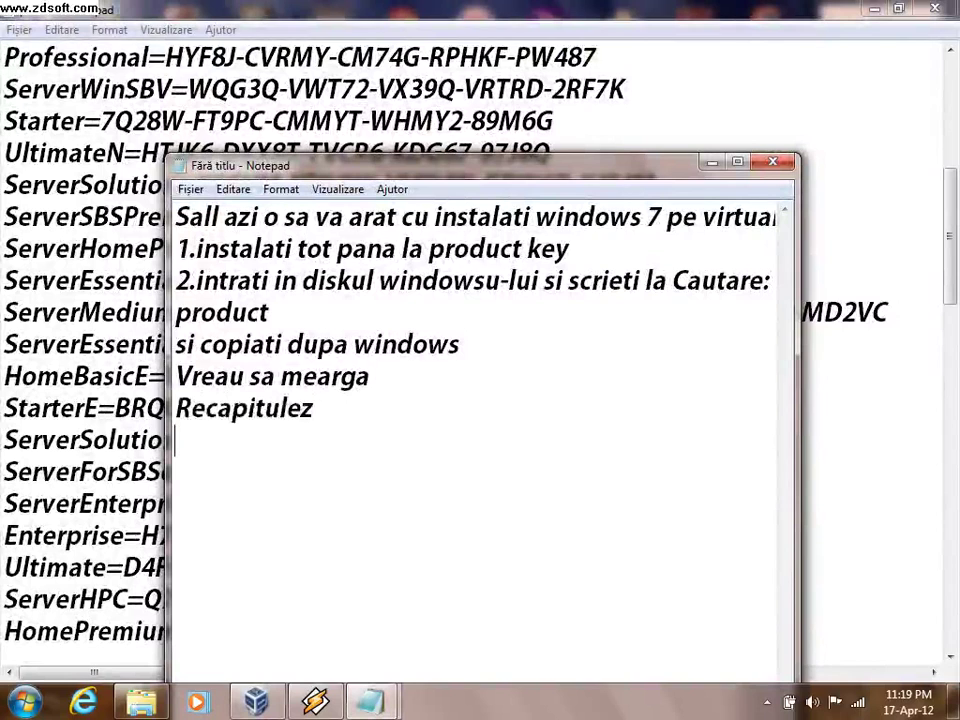
- Start the Windows 7 VM from the Manager and choose Start Windows Normally at recovery
key("alt+Tab")
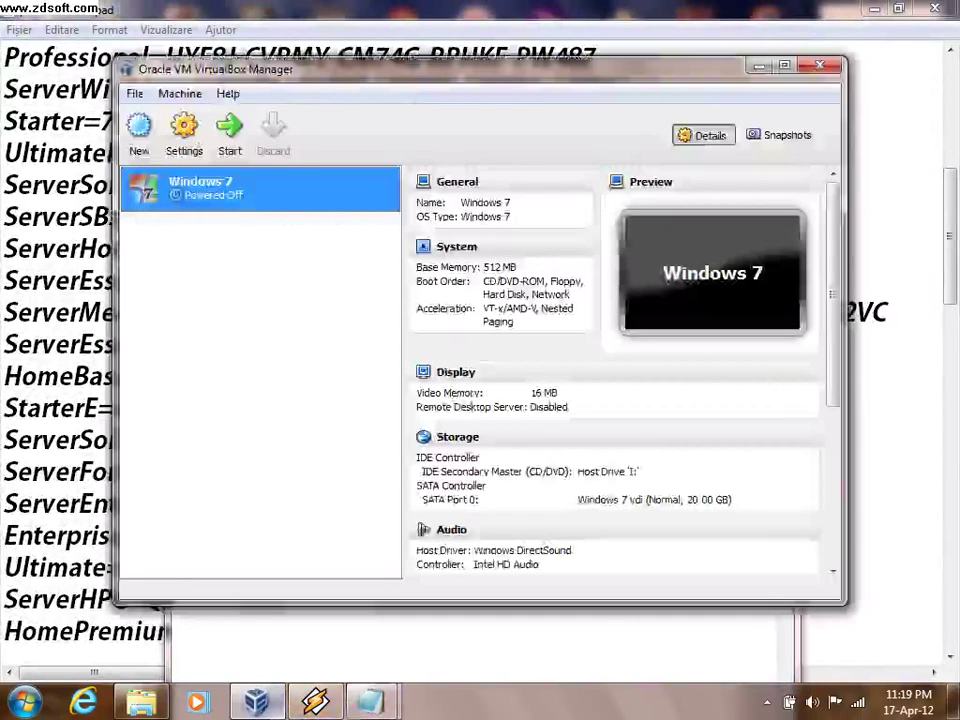
key("Return")
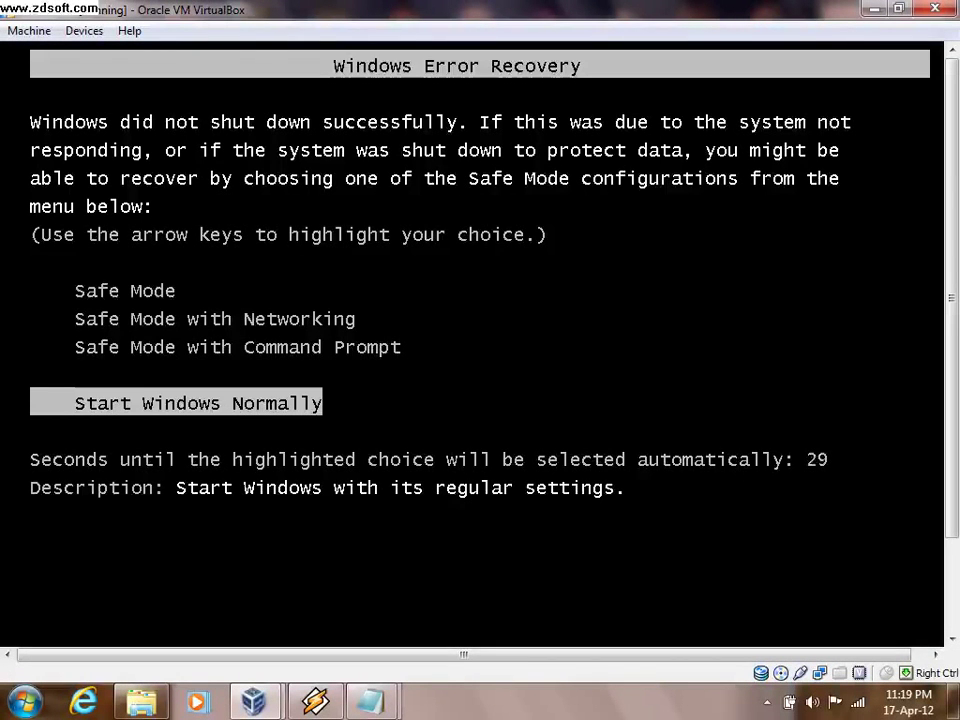
key("Return")
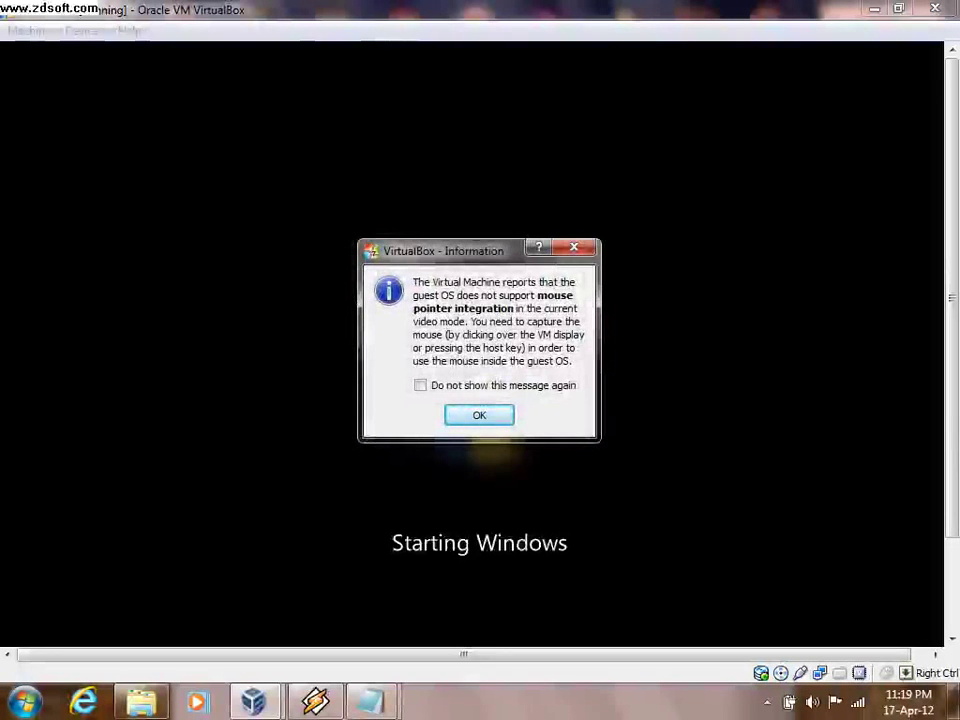
- Dismiss the pointer integration notice and let Windows boot to the user name page
key("Return")
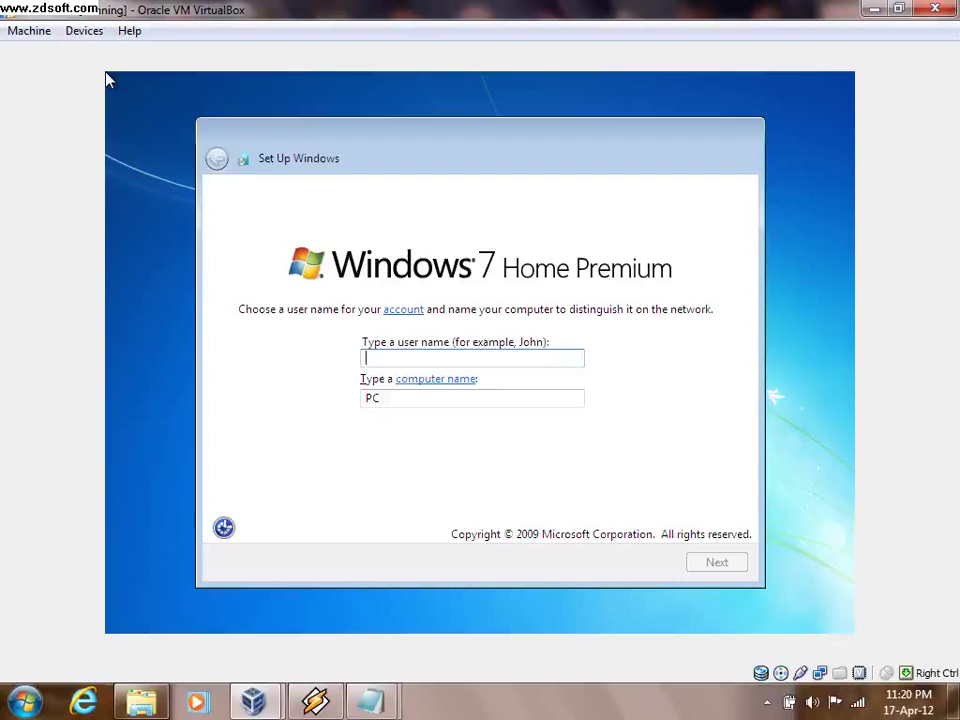
- Enter a user name and skip the account password to reach the product key page
type("For")
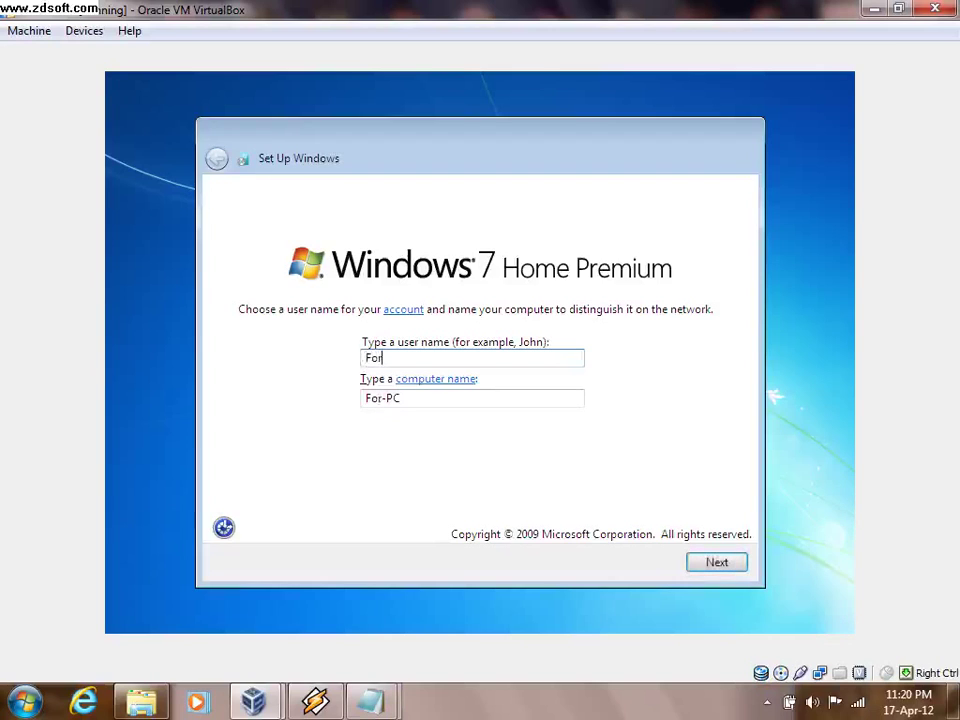
type("ceEdY")
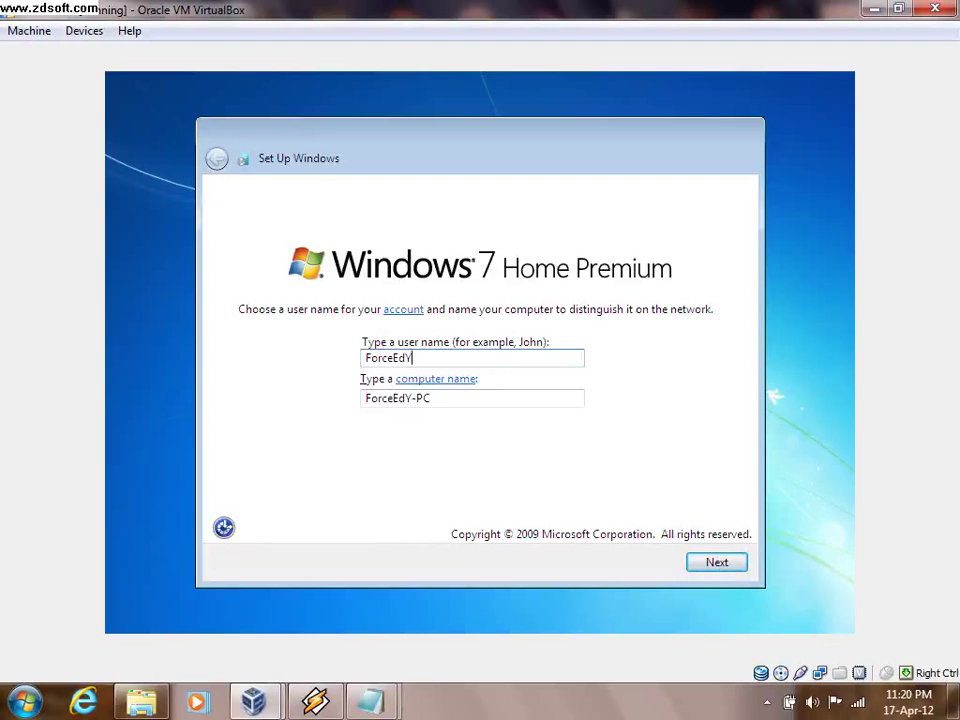
type("1923")
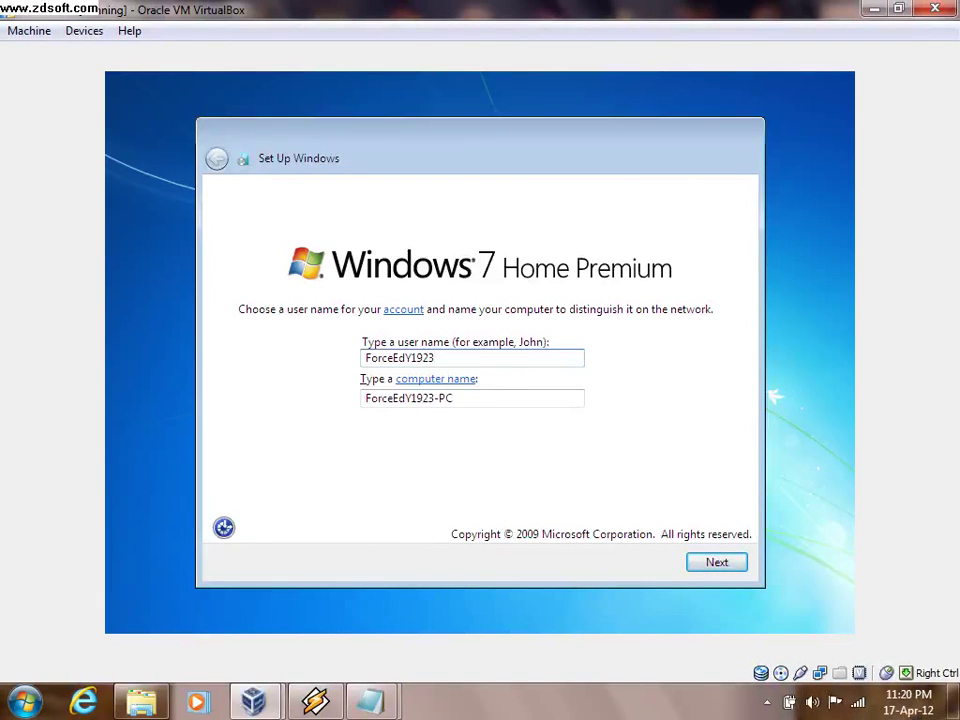
left_click(718, 576)
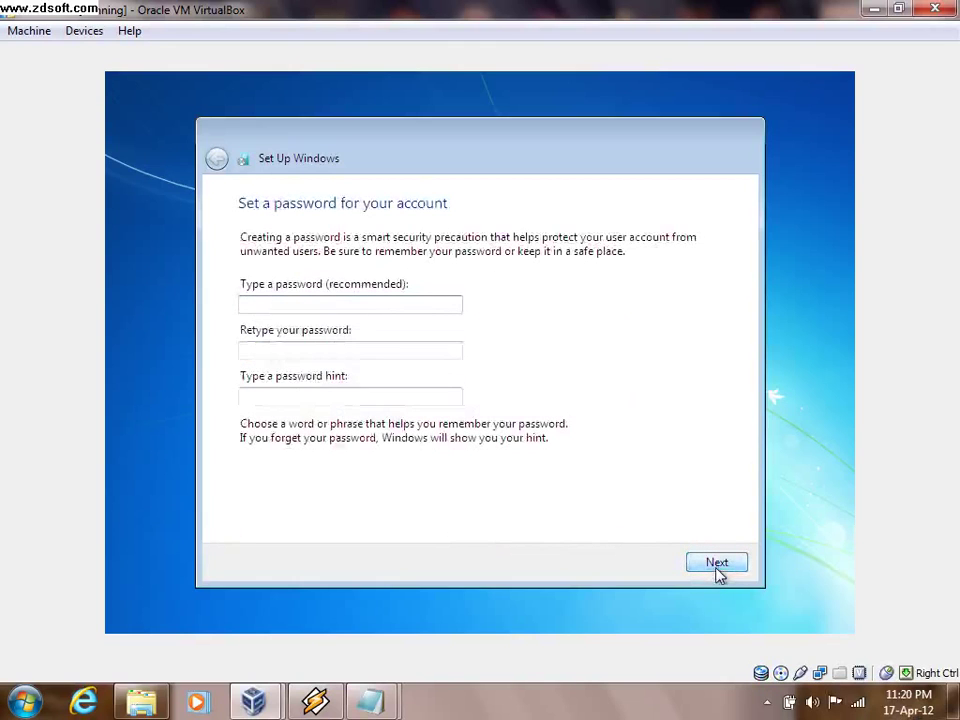
left_click(717, 566)
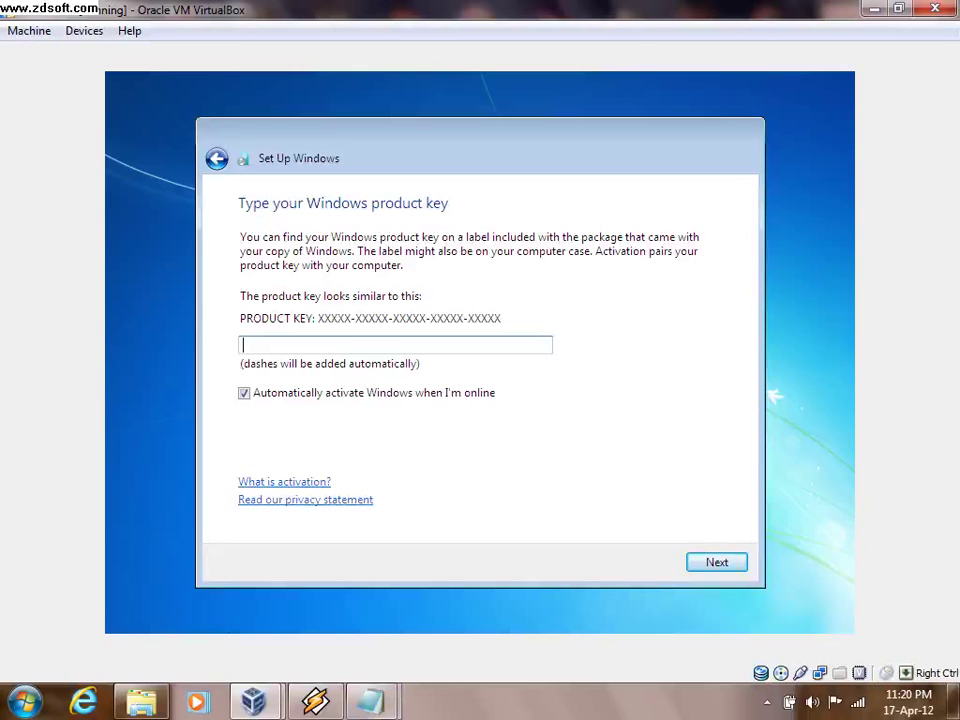
- Select the HomePremium product key in the Notepad key list
mouse_move(370, 700)
left_click(475, 590)
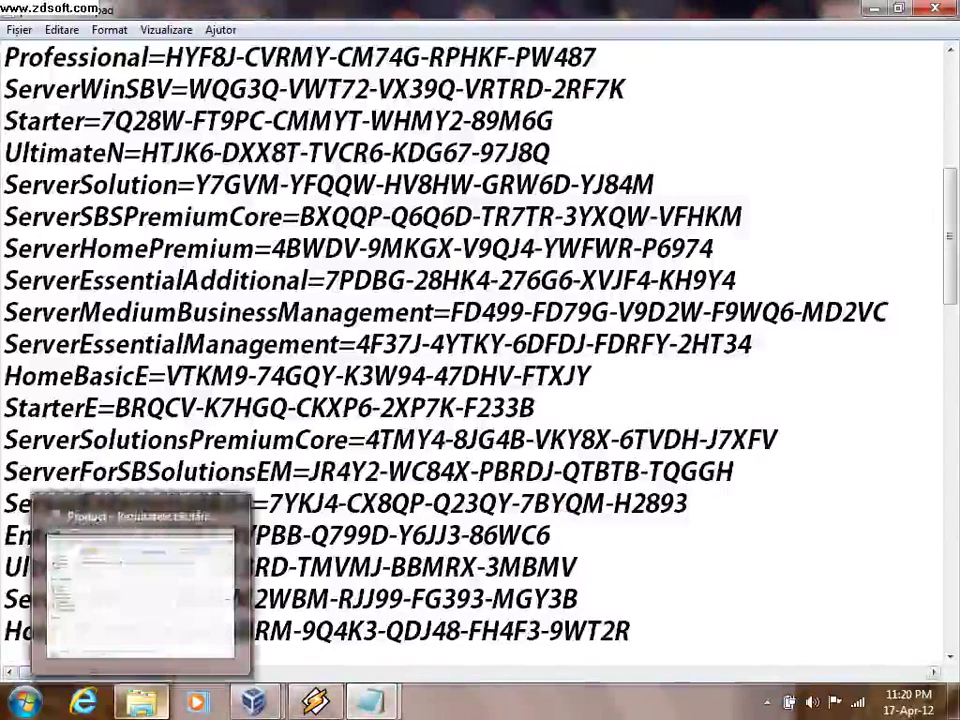
scroll(480, 340, "down", 3)
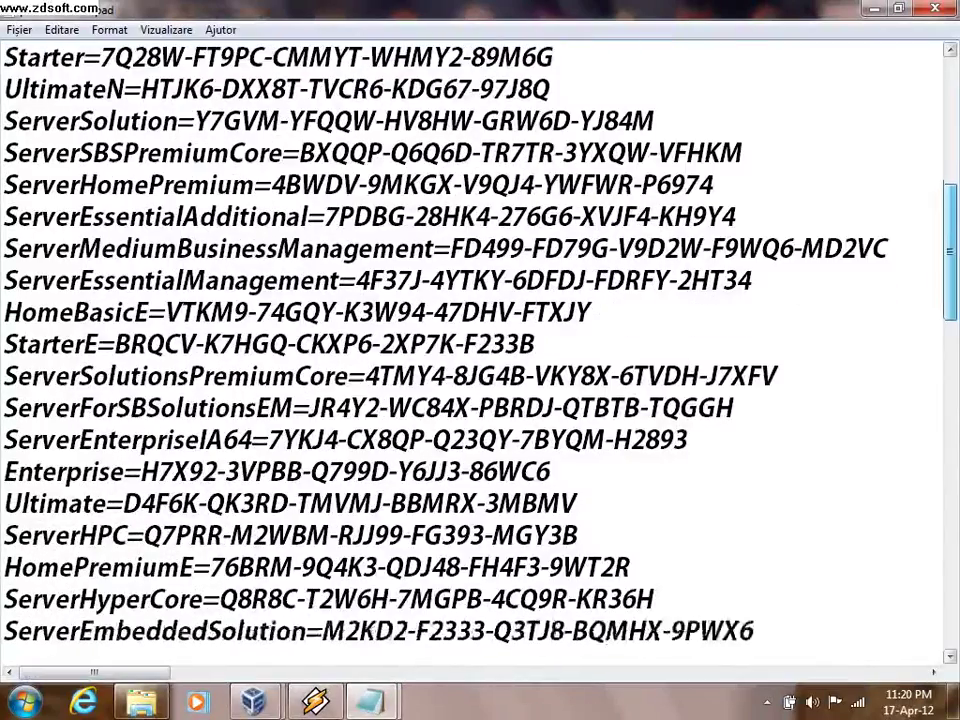
scroll(480, 340, "down", 1)
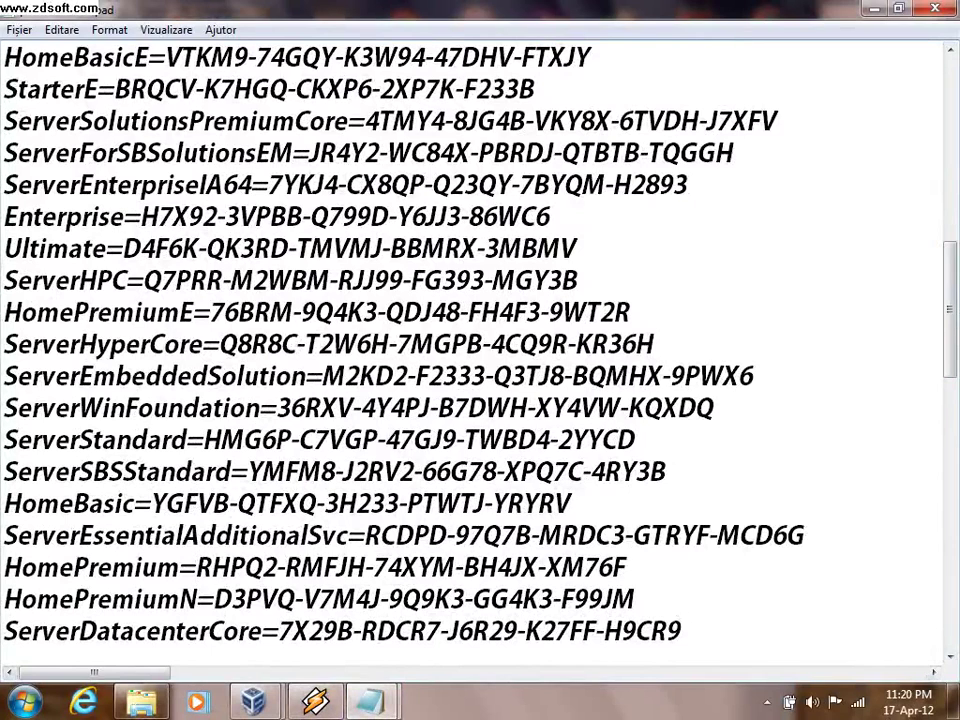
left_click_drag(196, 567, 627, 567)
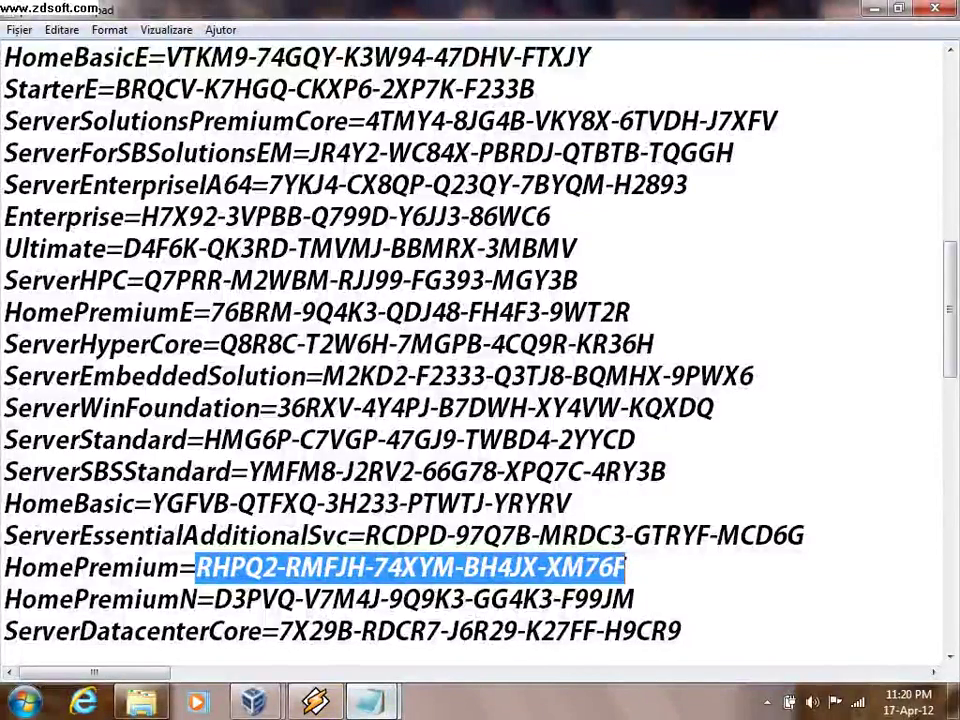
- Restore the VM window to a smaller size so the product key page sits beside Notepad
mouse_move(370, 703)
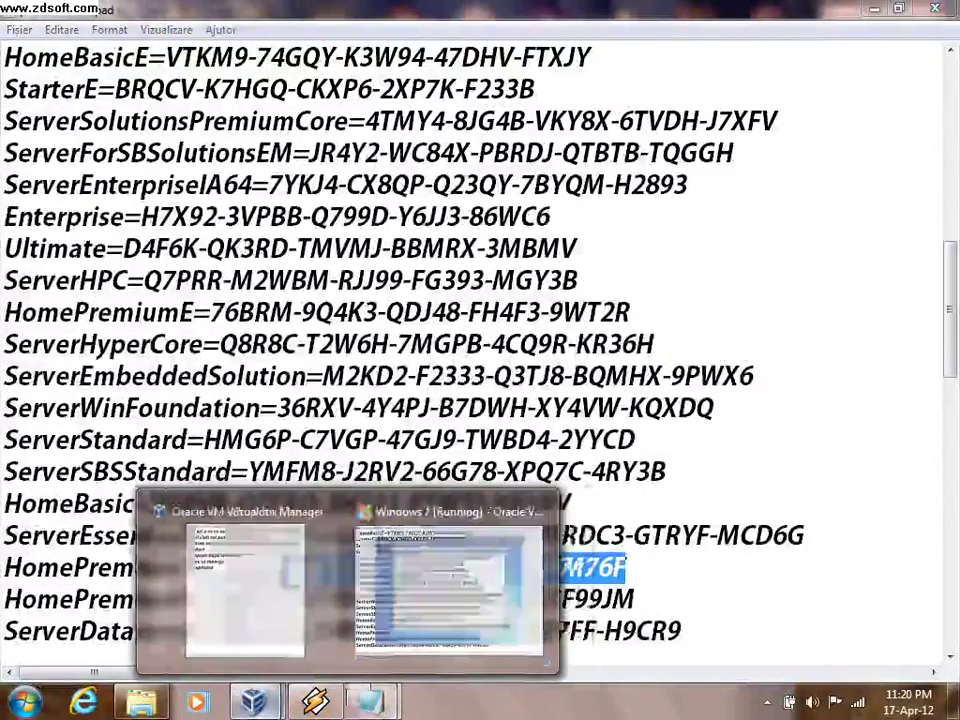
left_click(350, 588)
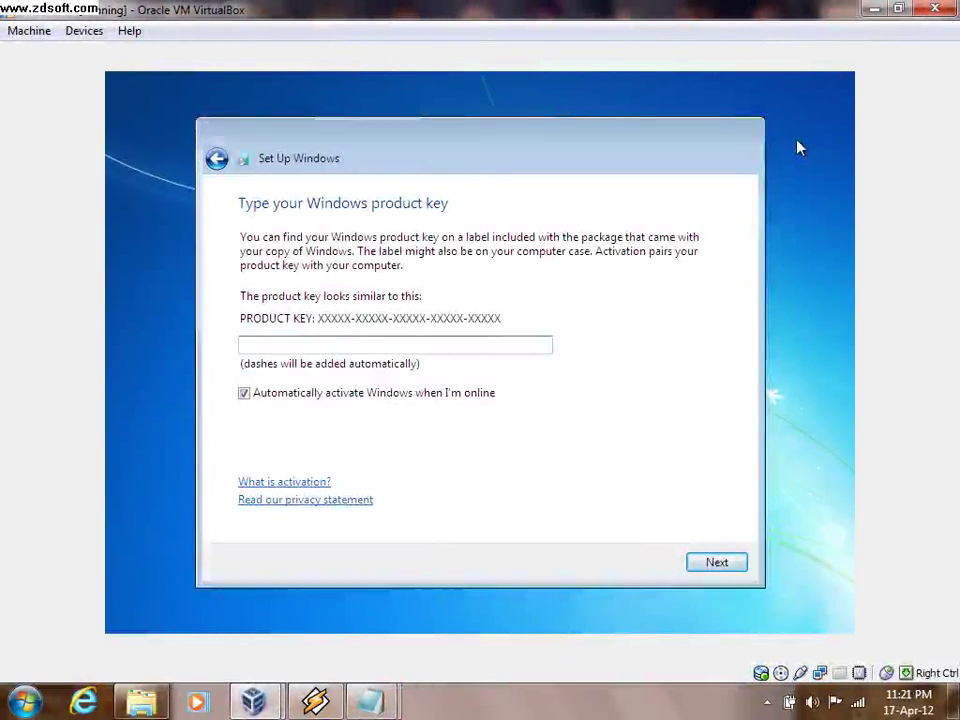
mouse_move(370, 700)
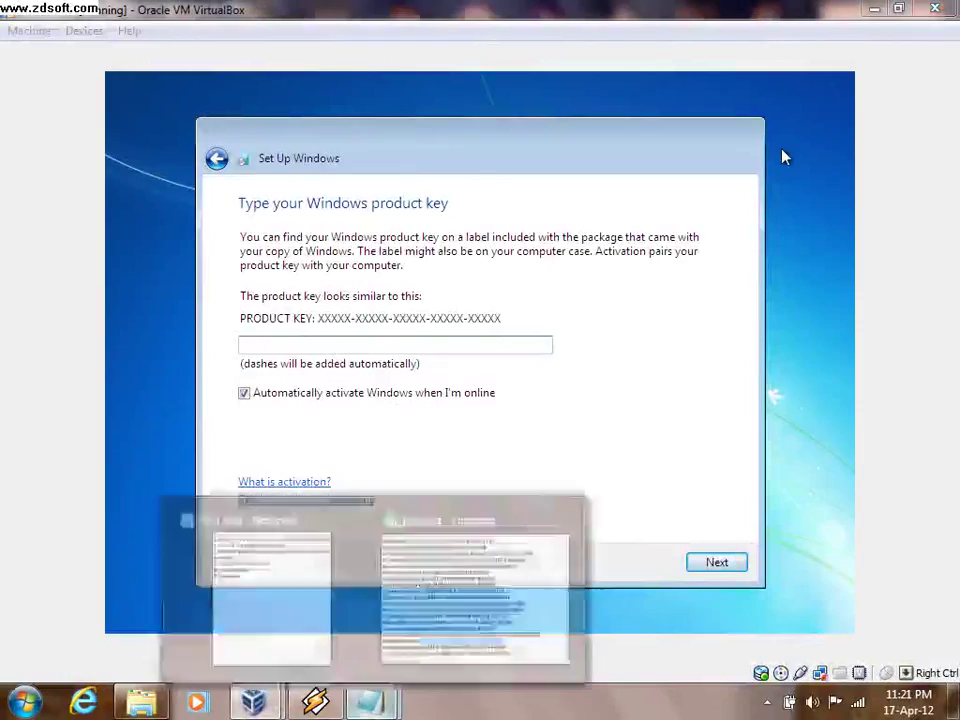
left_click(478, 575)
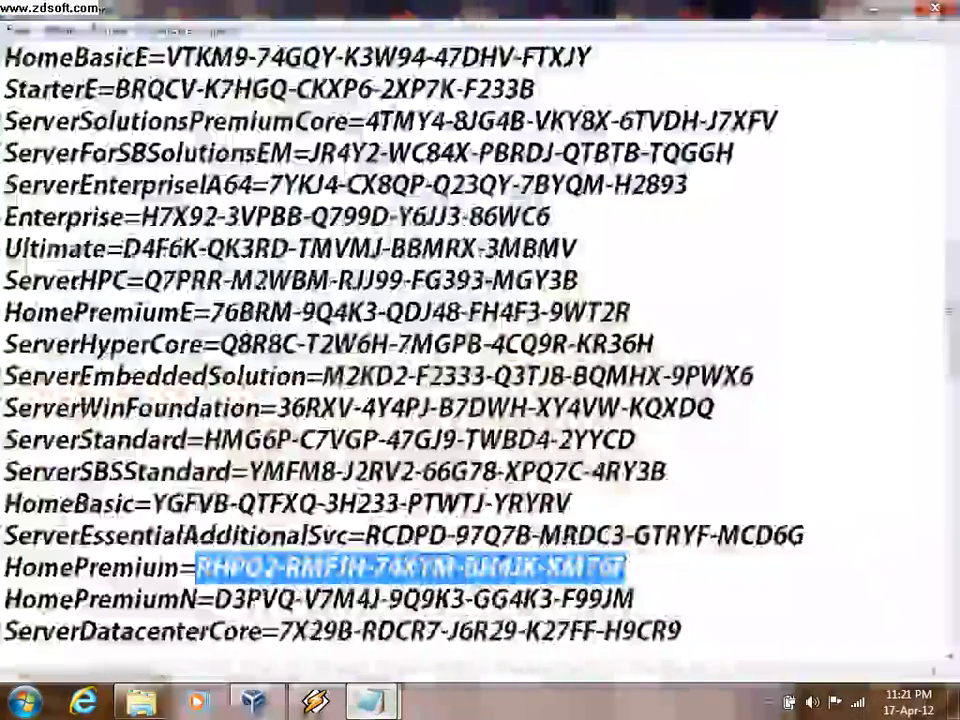
mouse_move(370, 700)
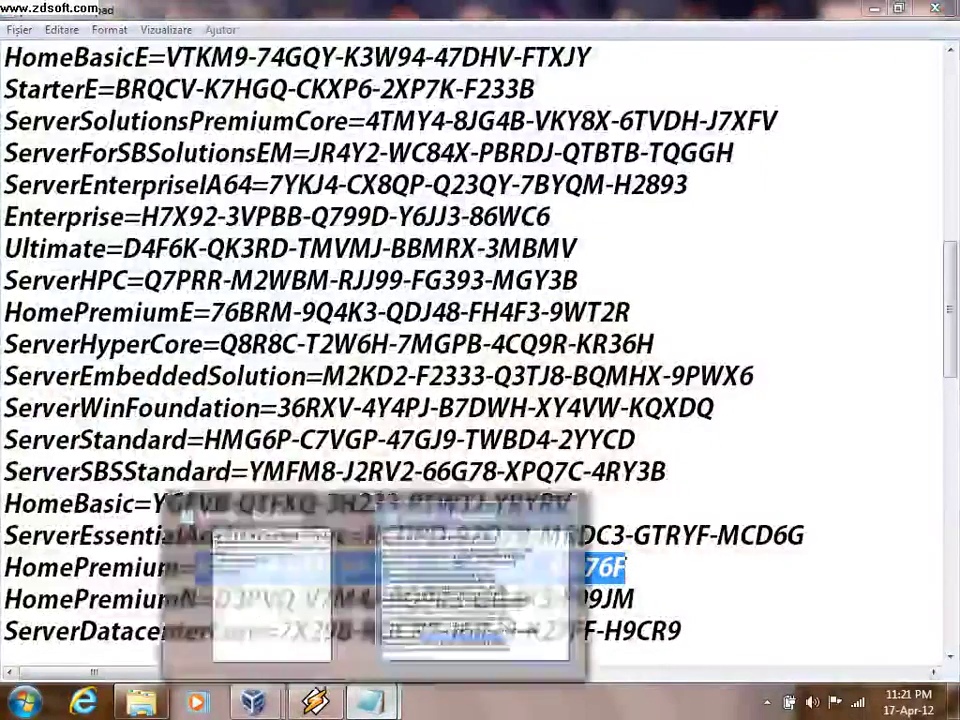
mouse_move(253, 700)
left_click(395, 600)
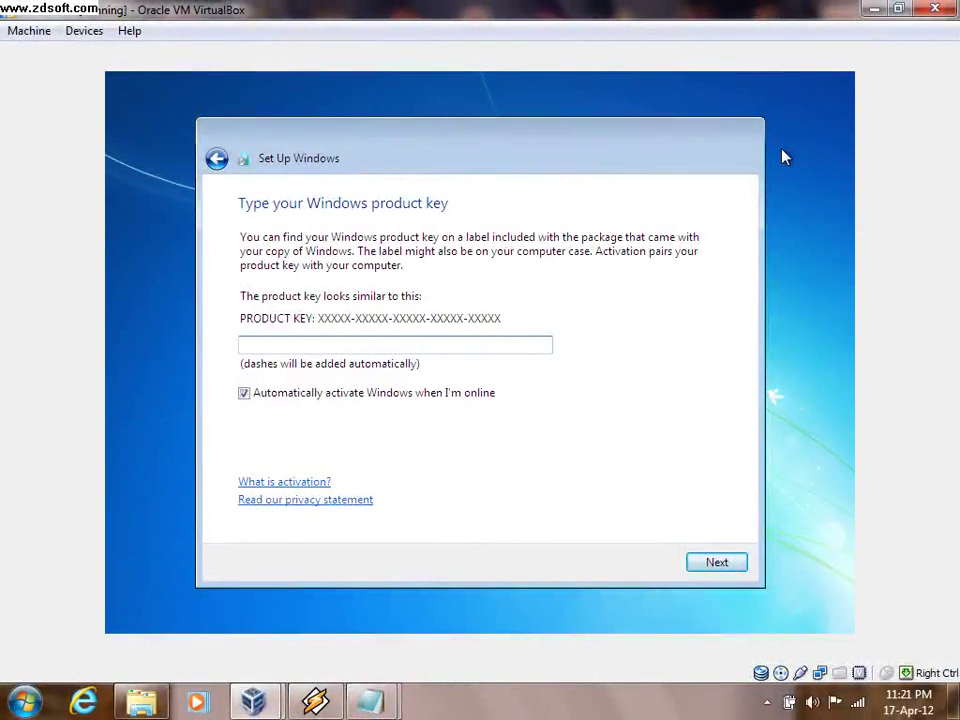
left_click(898, 8)
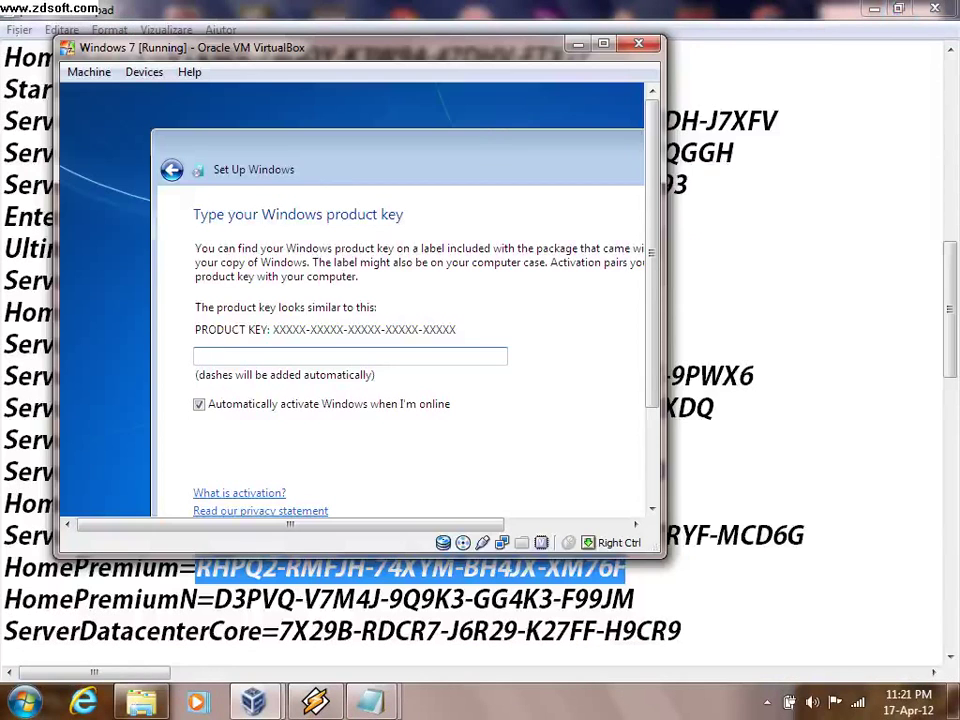
- Enter the HomePremium product key, maximize the VM window and continue setup
left_click_drag(300, 47, 314, 30)
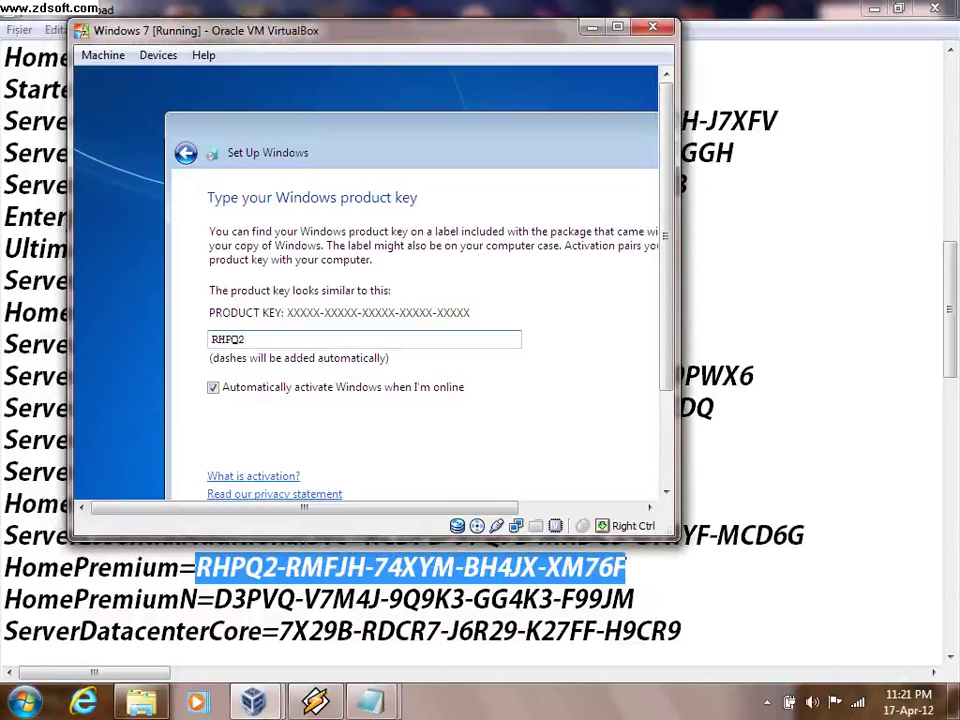
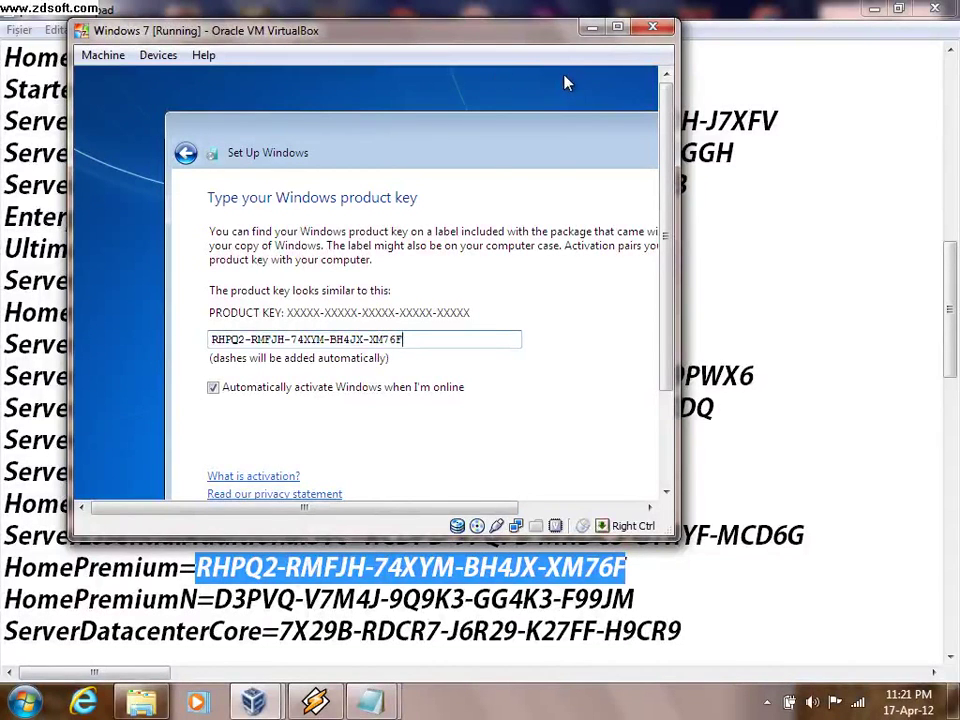
key("super+Up")
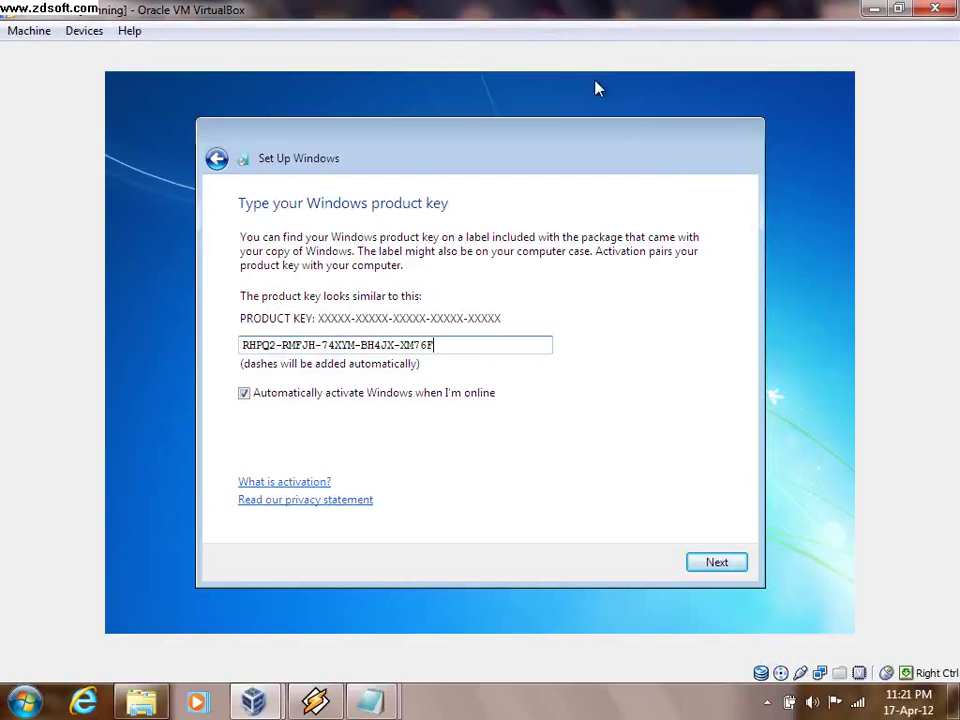
left_click(716, 564)
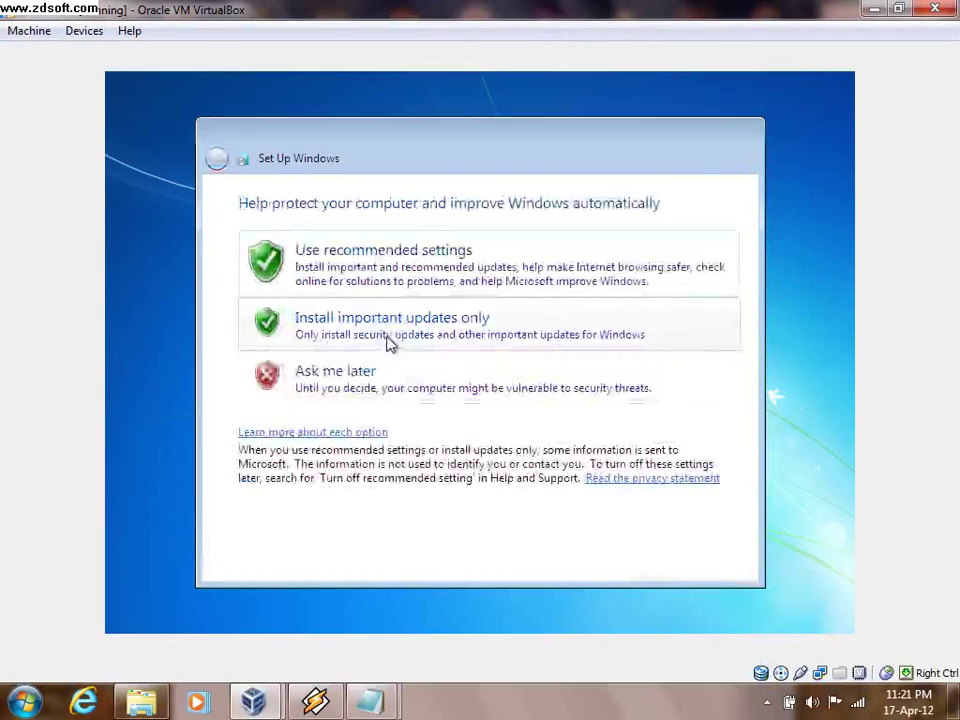
- Choose 'Install important updates only', then bring the untitled Notepad notes forward
left_click(392, 348)
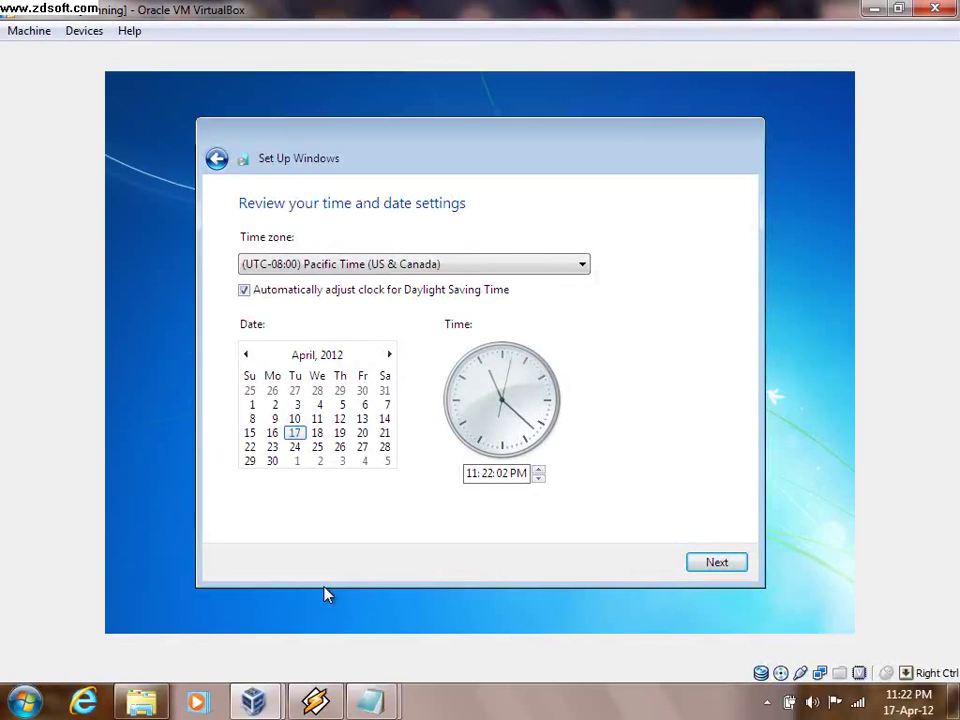
left_click(371, 700)
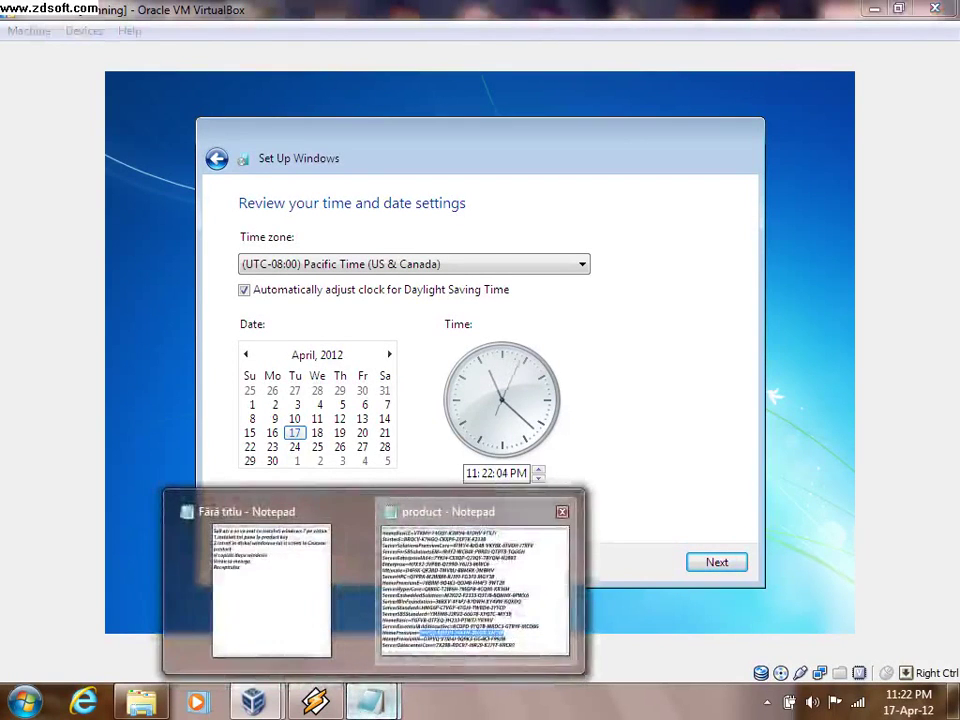
left_click(257, 621)
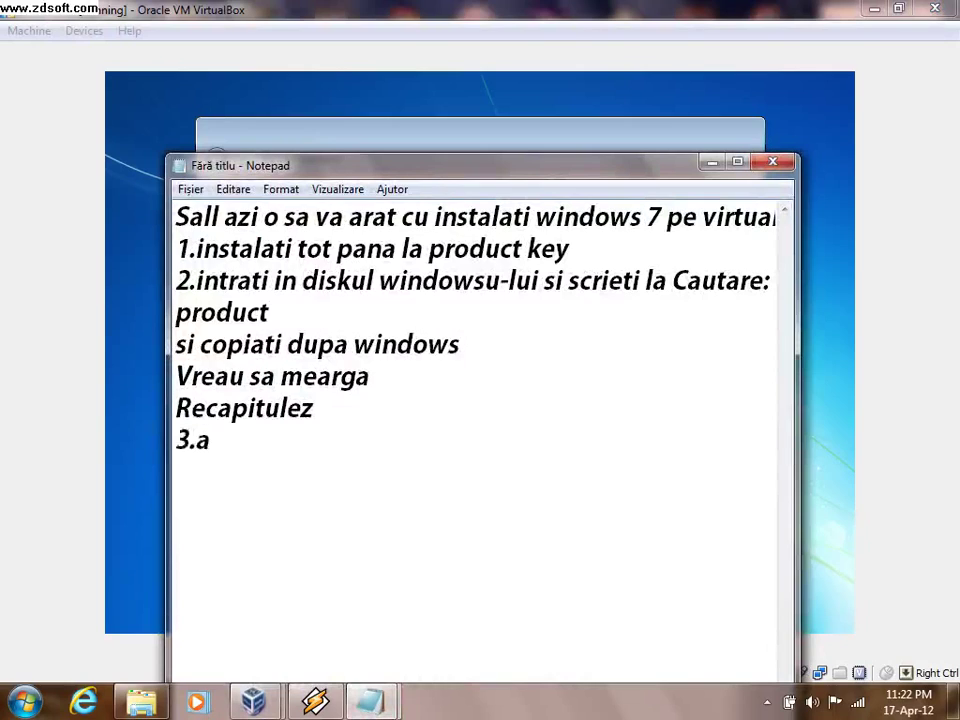
- Complete the step 3 line in the notes, ending with 'alegeti ma rog ce vreti'
type("colo ale")
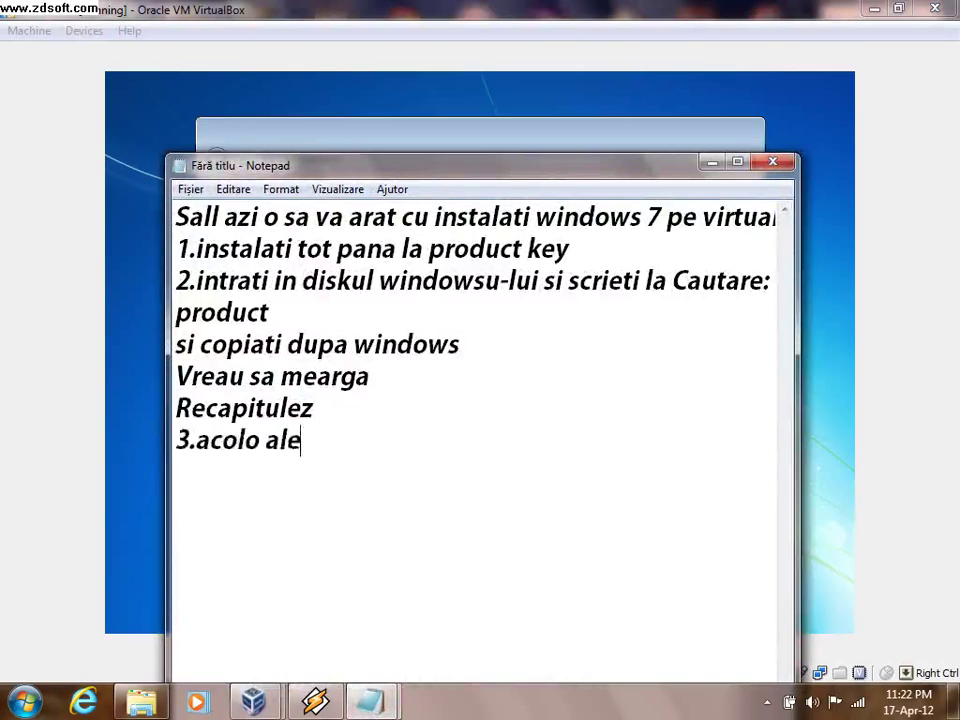
type("geti ")
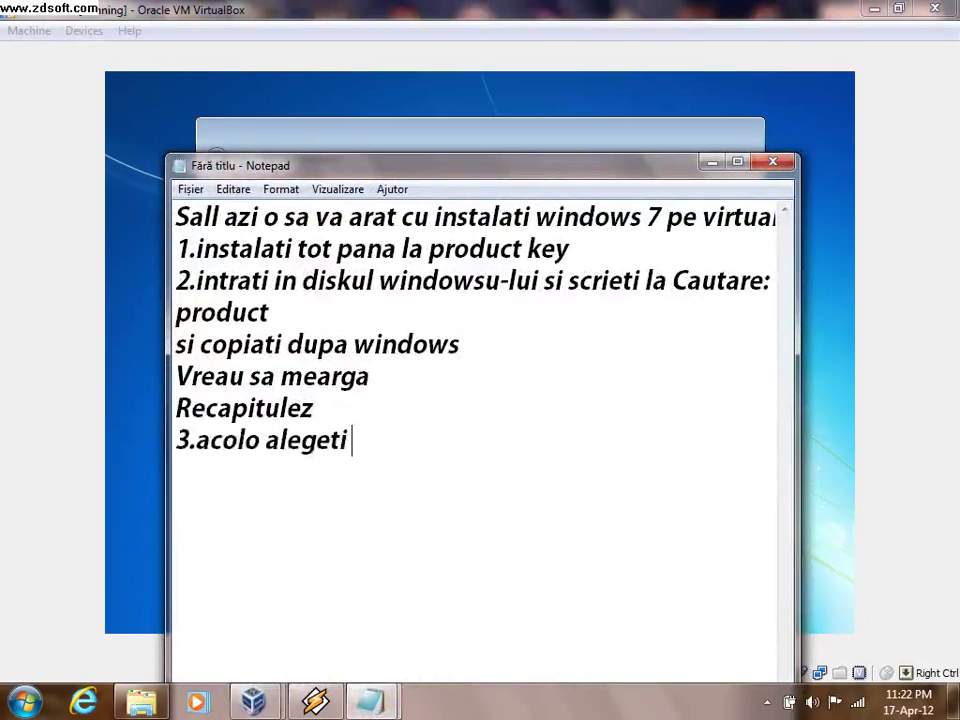
type("ma rog")
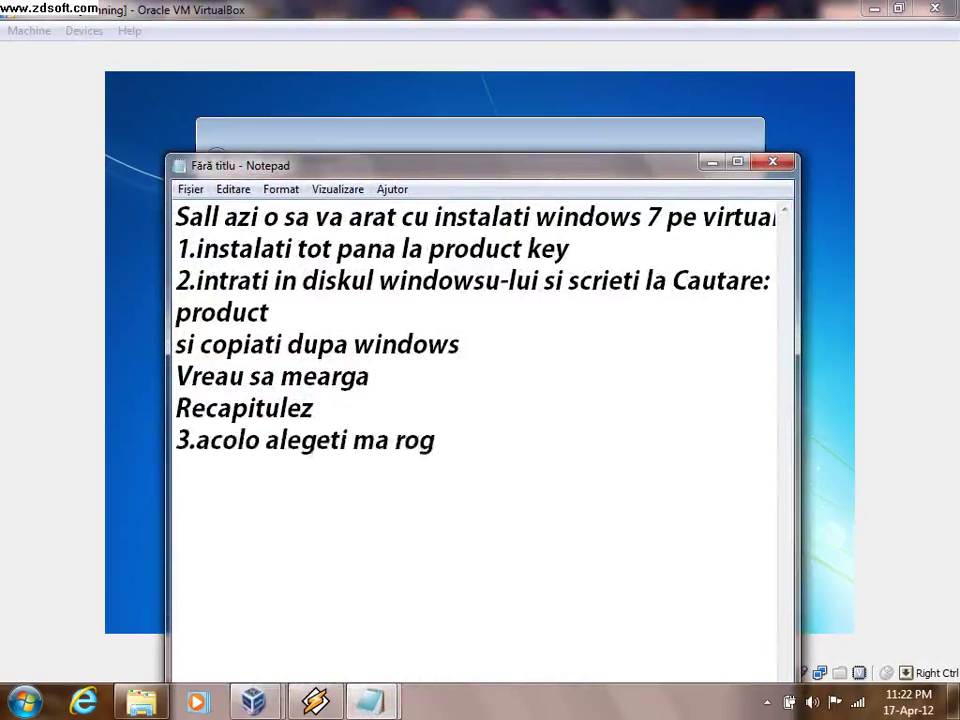
type(" ce")
key("BackSpace")
type("ce vreti")
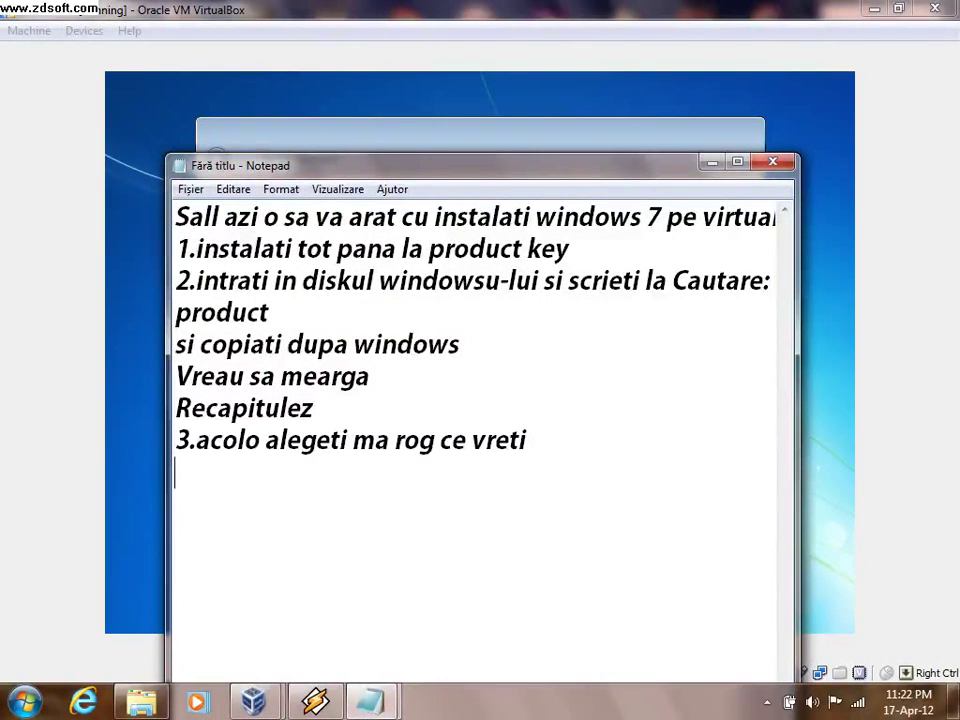
key("alt+Tab")
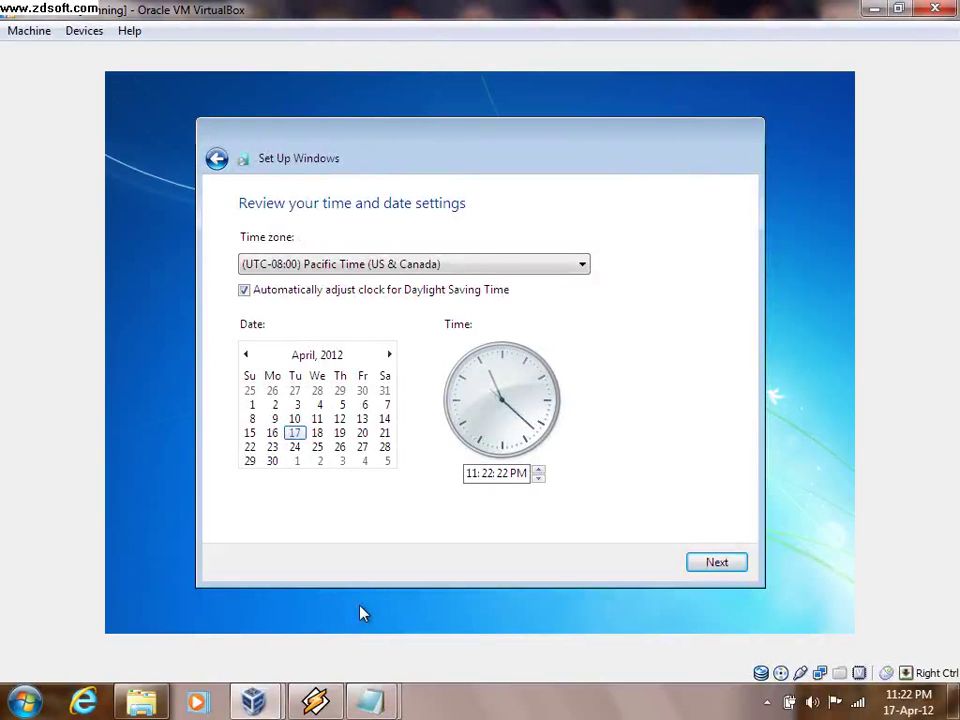
key("alt+Tab")
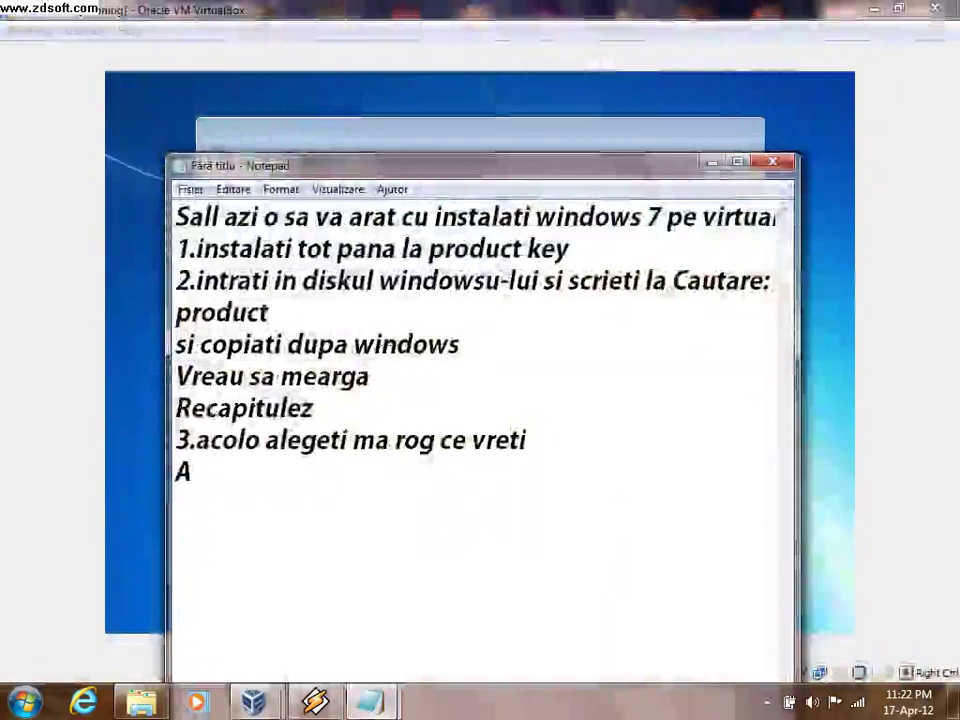
- Add the line '4.Aici alegem tara', then open the VM's time zone list
type("4.a")
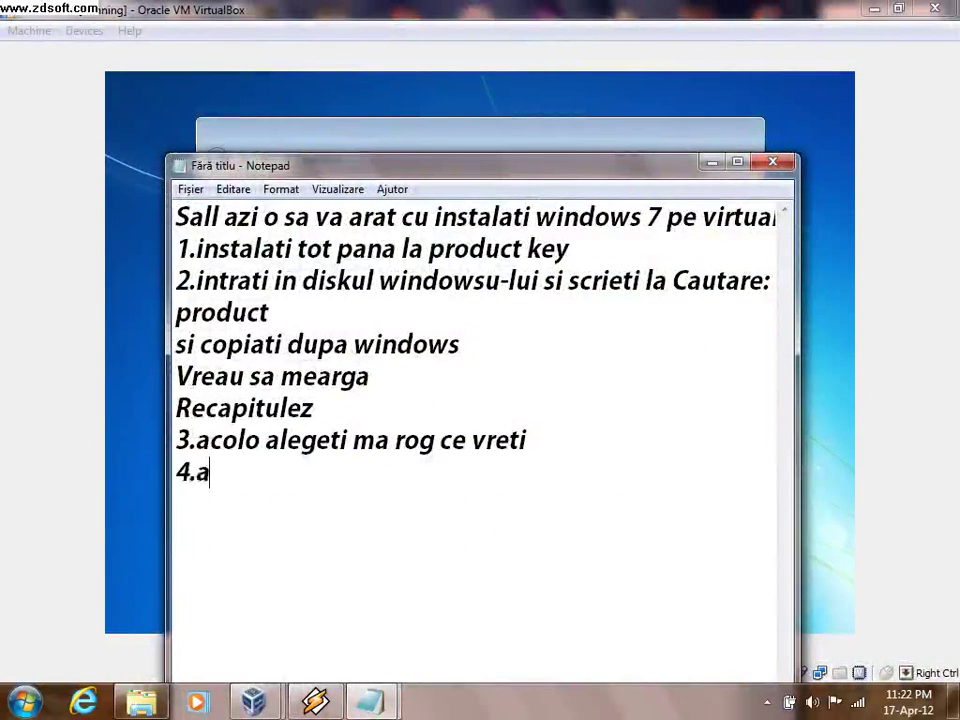
key("BackSpace")
type("Aici")
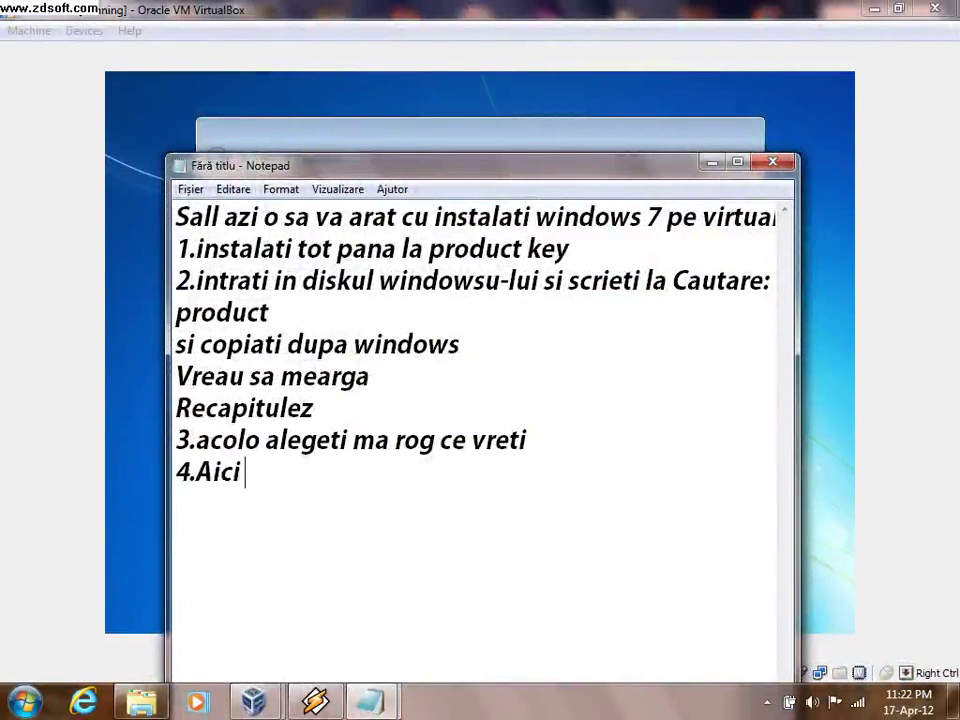
type(" aleg")
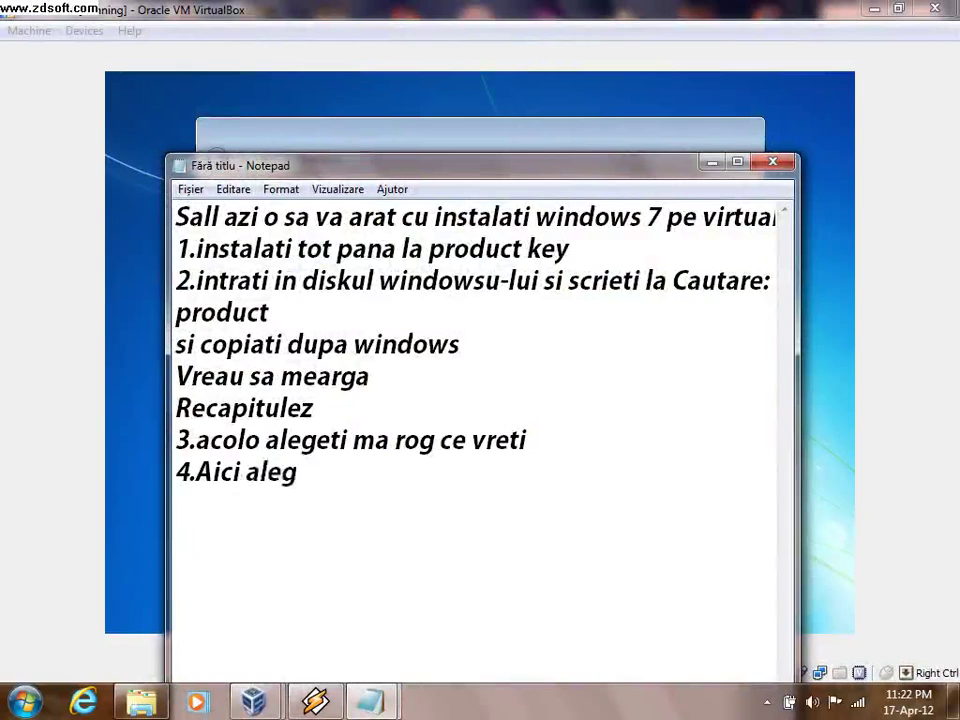
type("em tara")
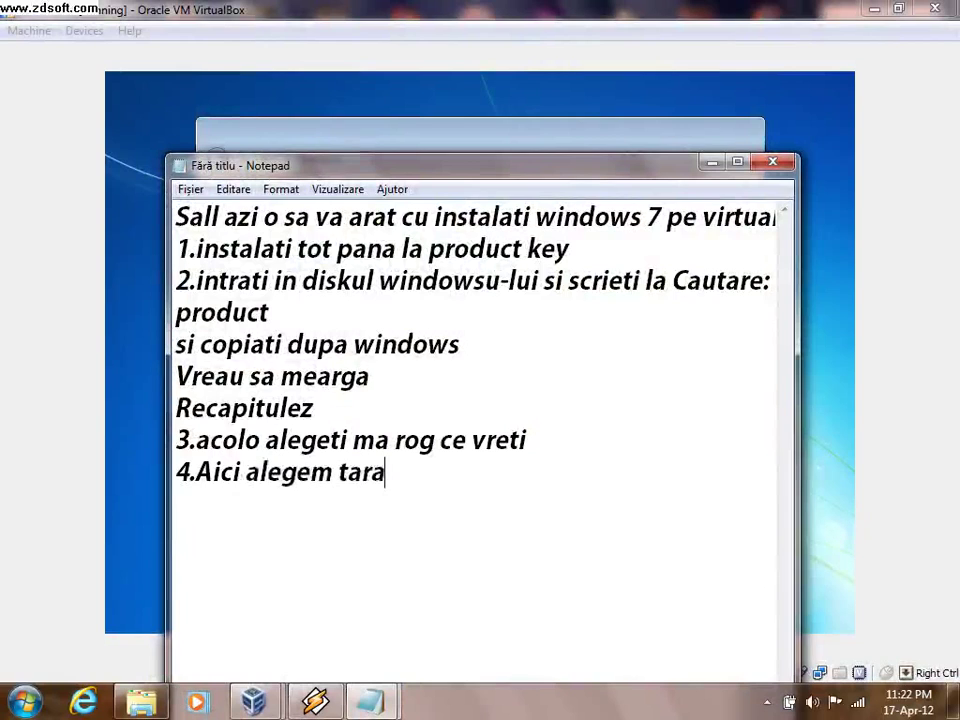
left_click(370, 702)
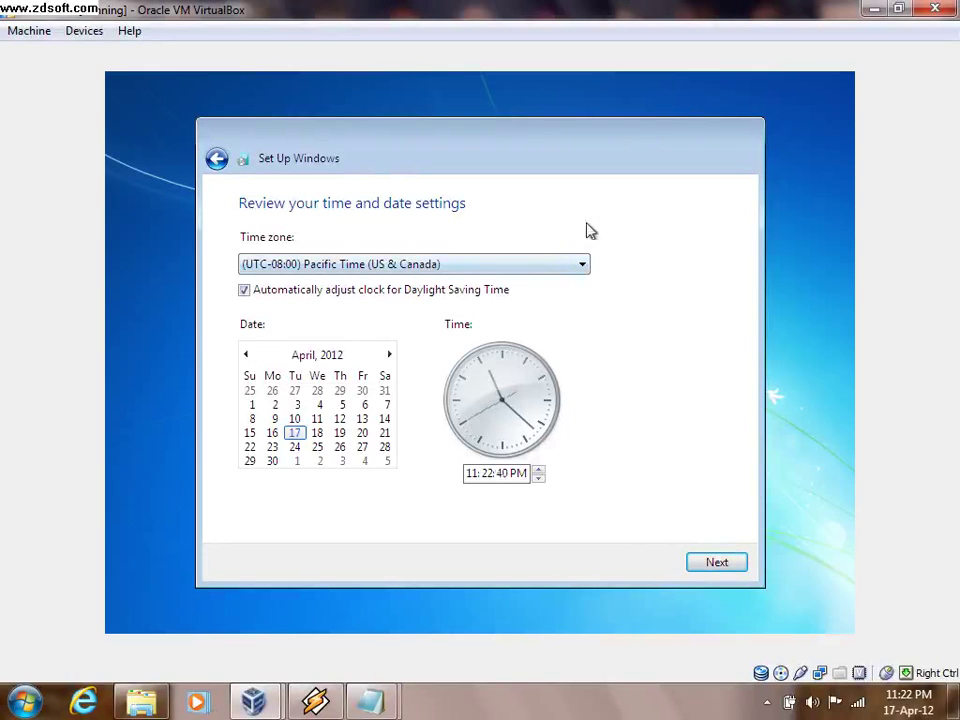
left_click(583, 266)
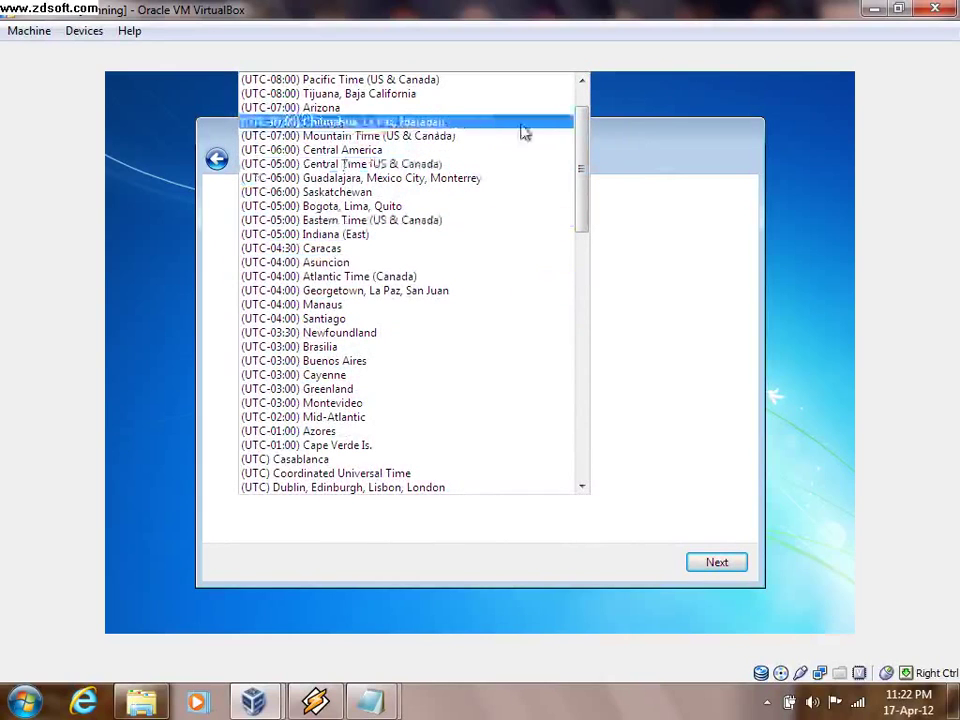
- Select (UTC+02:00) Athens, Bucharest, Istanbul as the time zone
left_click_drag(580, 158, 580, 203)
left_click(380, 459)
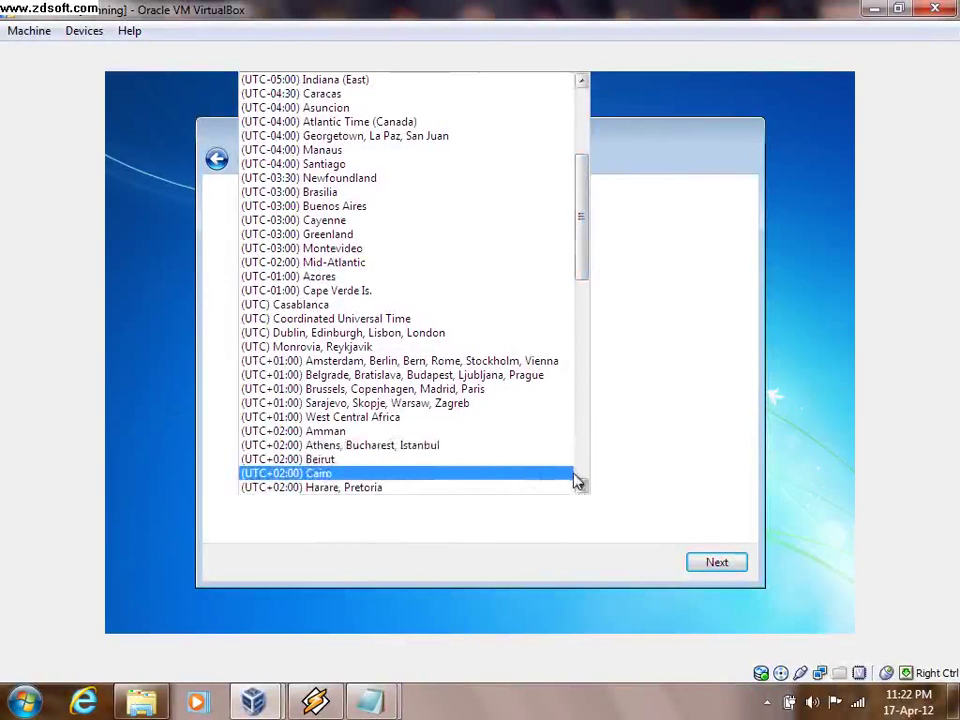
left_click_drag(583, 487, 584, 488)
left_click_drag(585, 416, 671, 279)
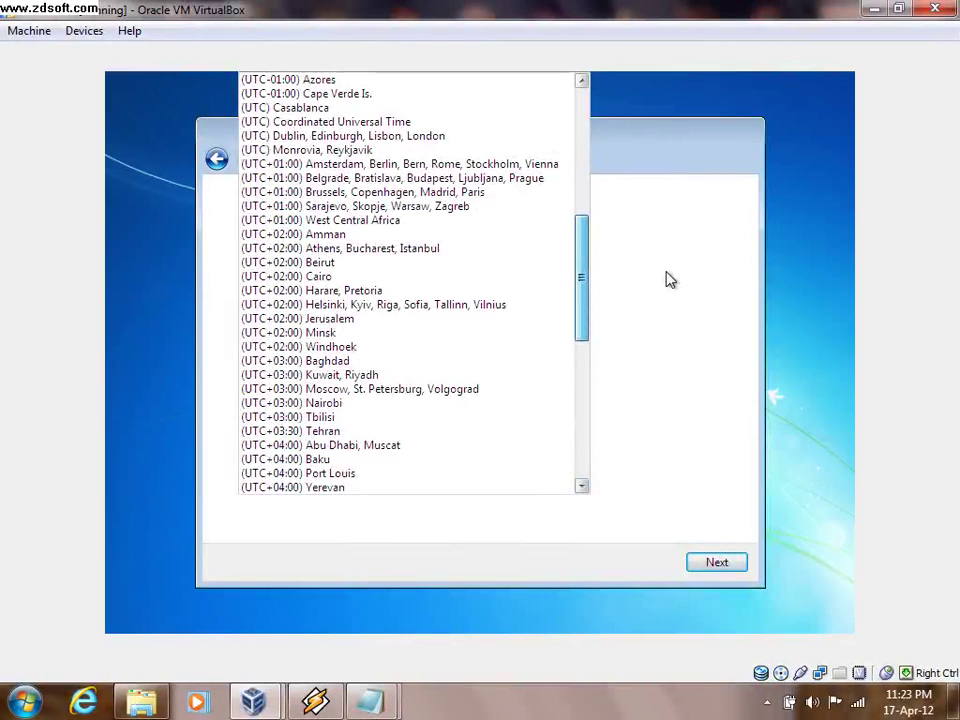
left_click_drag(667, 279, 621, 261)
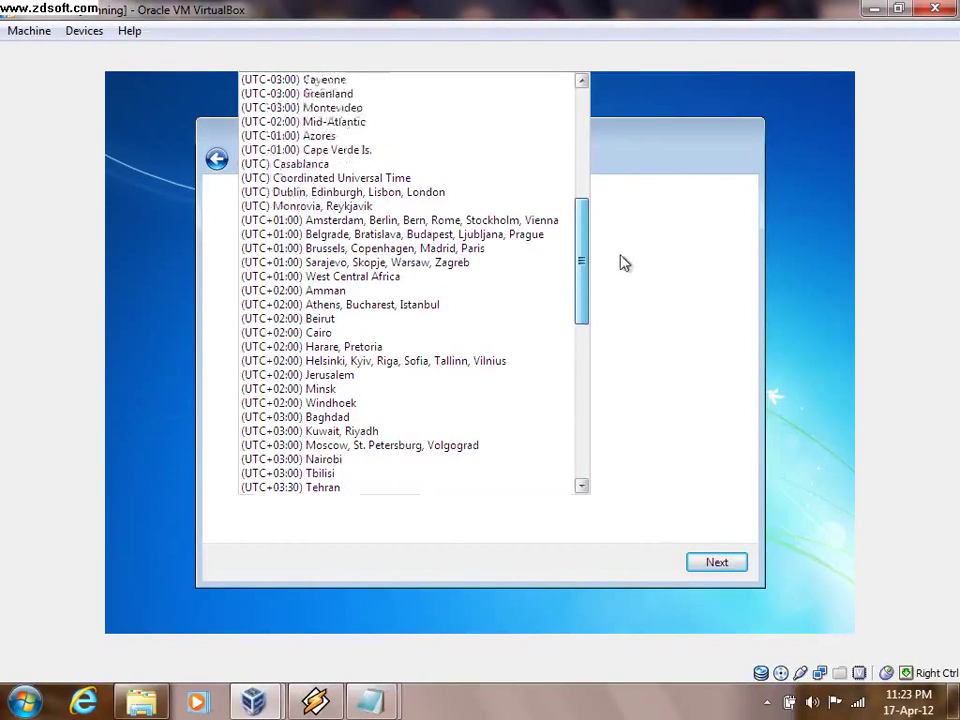
key("Escape")
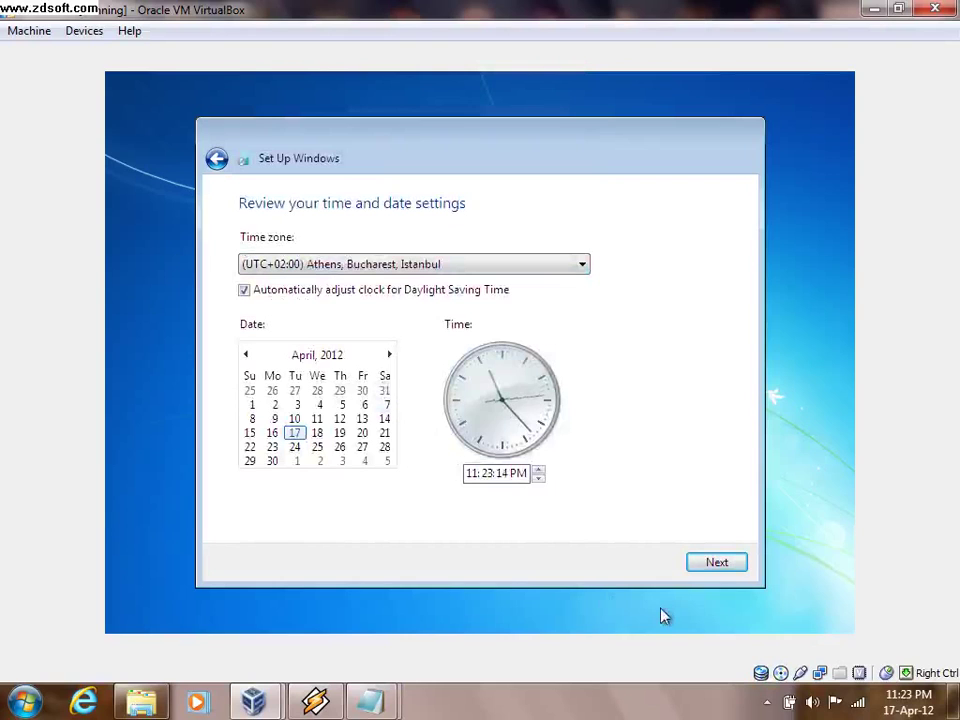
- Accept the time and date settings and set the network location to Home network
left_click(736, 570)
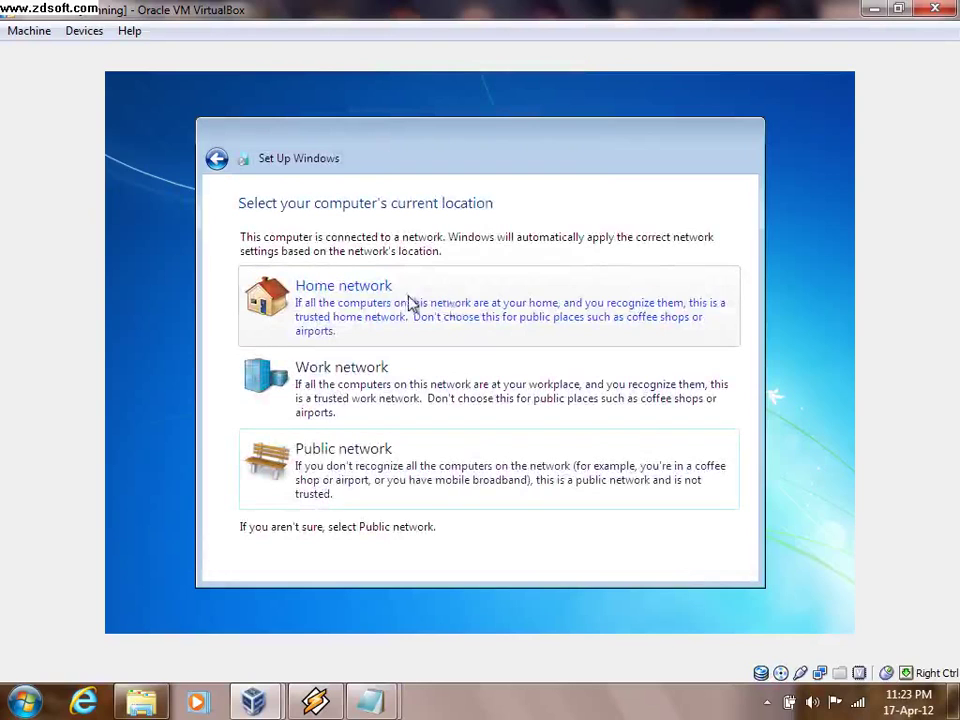
left_click(394, 303)
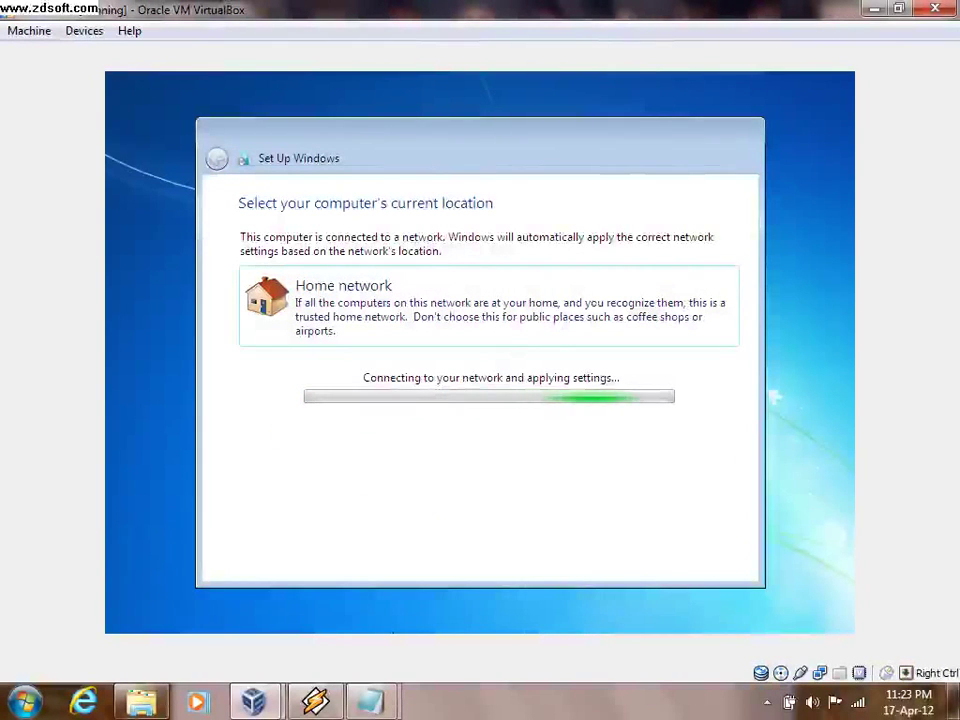
left_click(370, 700)
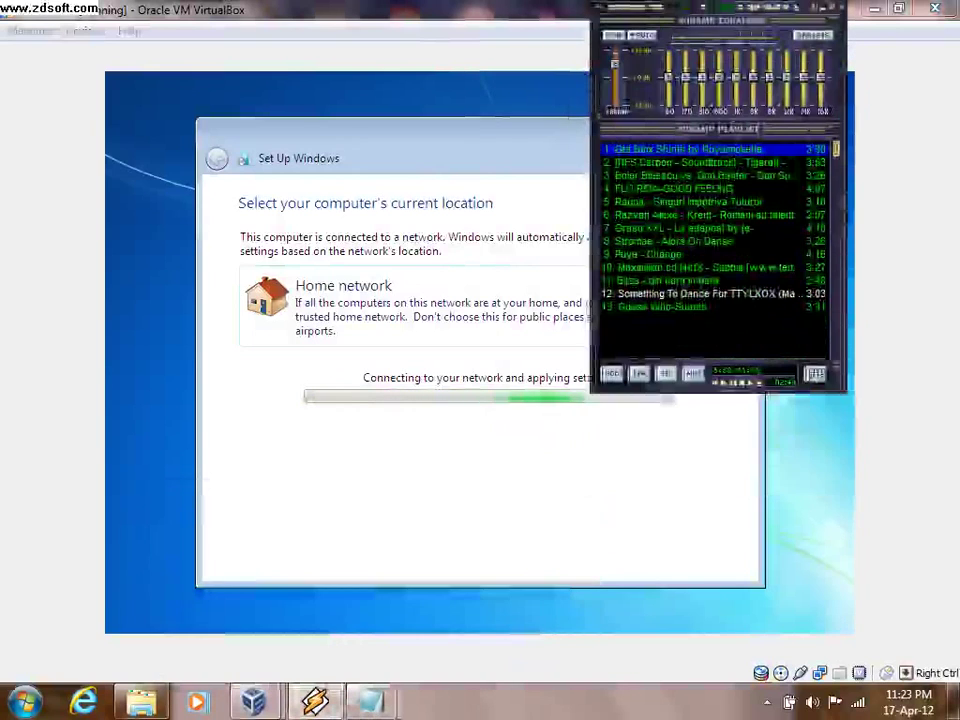
left_click(370, 700)
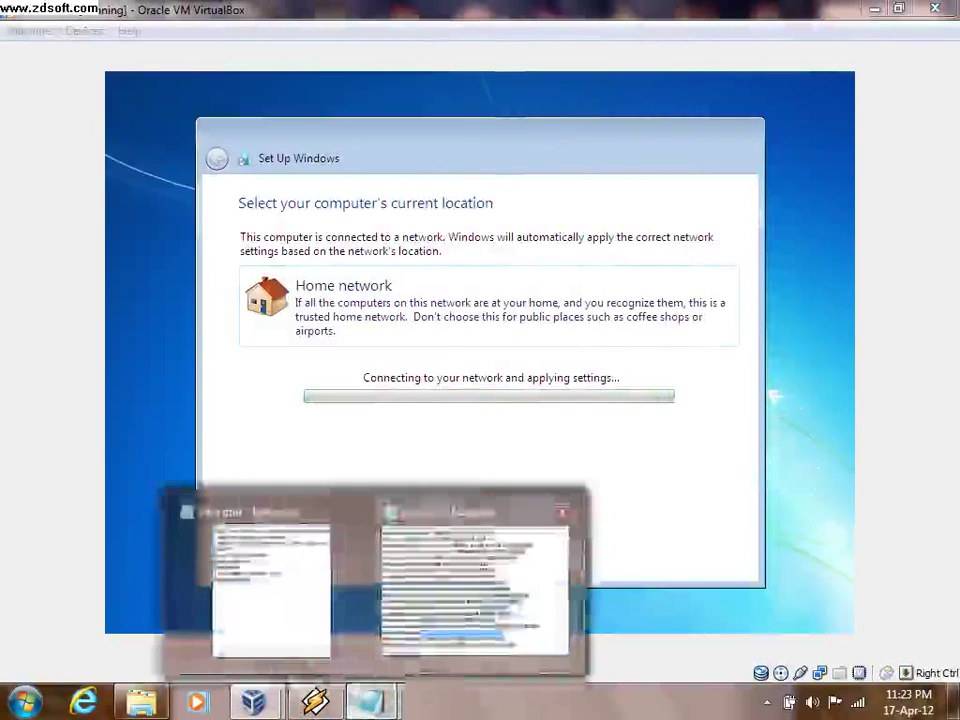
- Add step 5, '5.alegem de unde sa avem net', on a new line in the Notepad notes
left_click(271, 590)
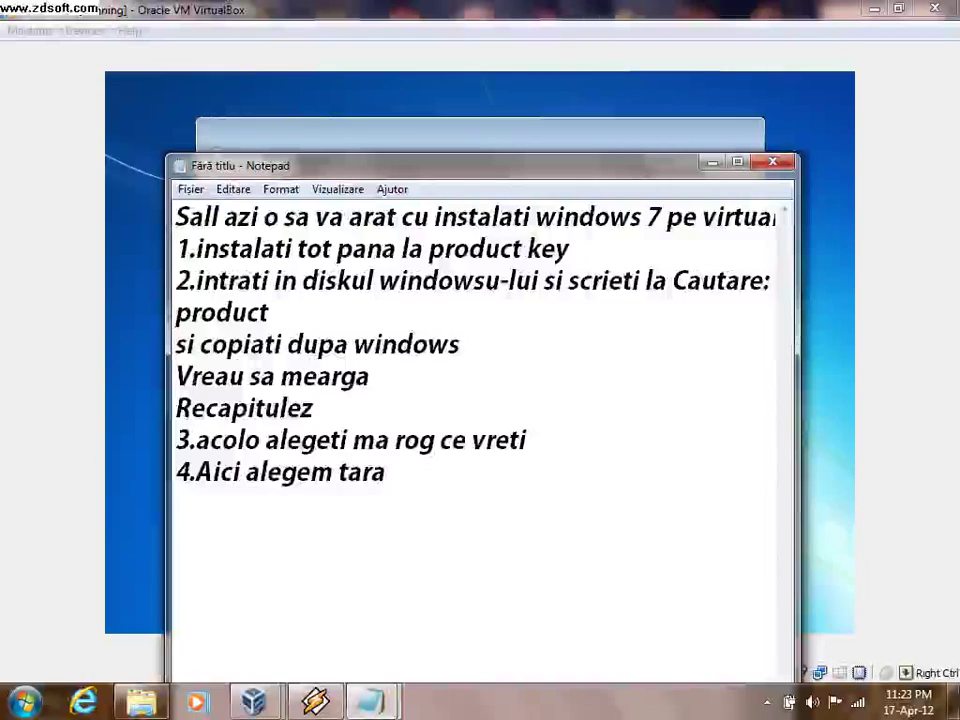
key("Return")
type("5")
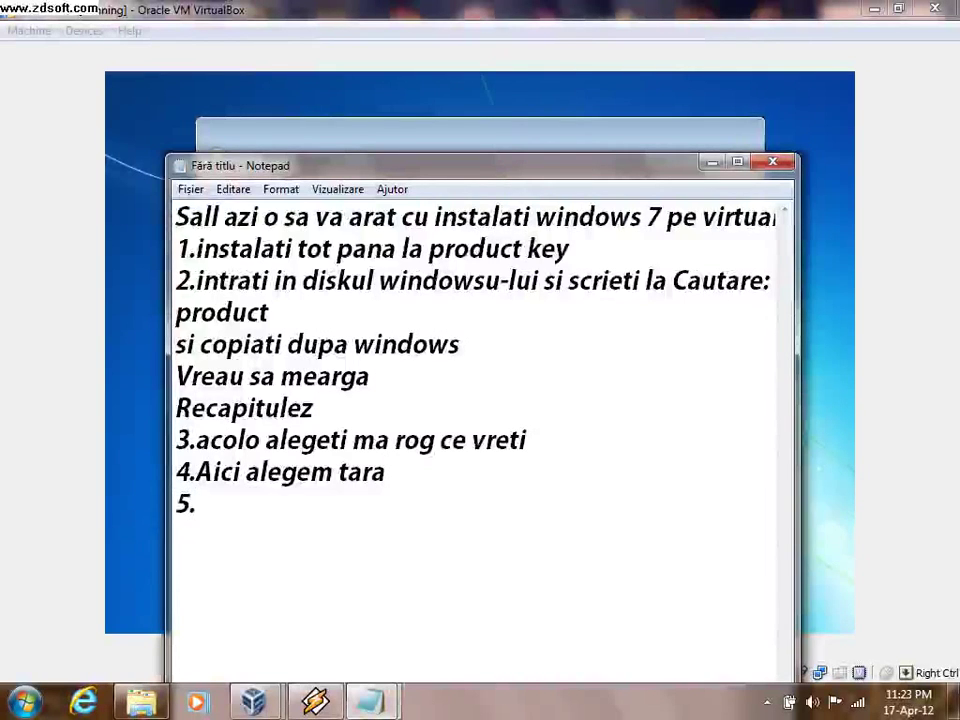
type(".alegem ")
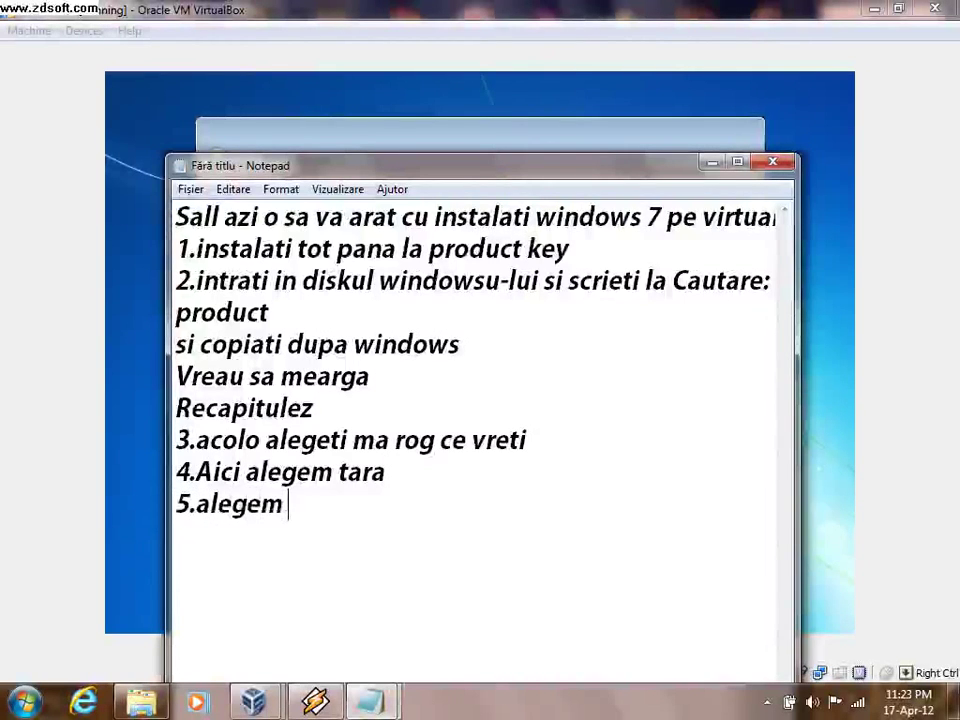
type("de unde sa av")
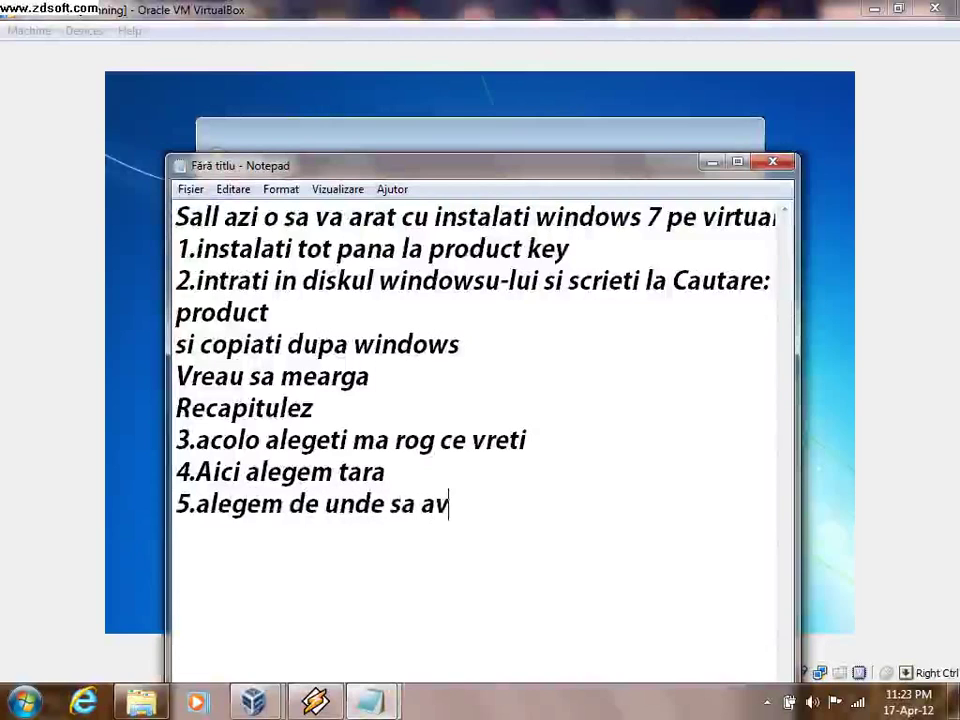
type("em net")
key("Return")
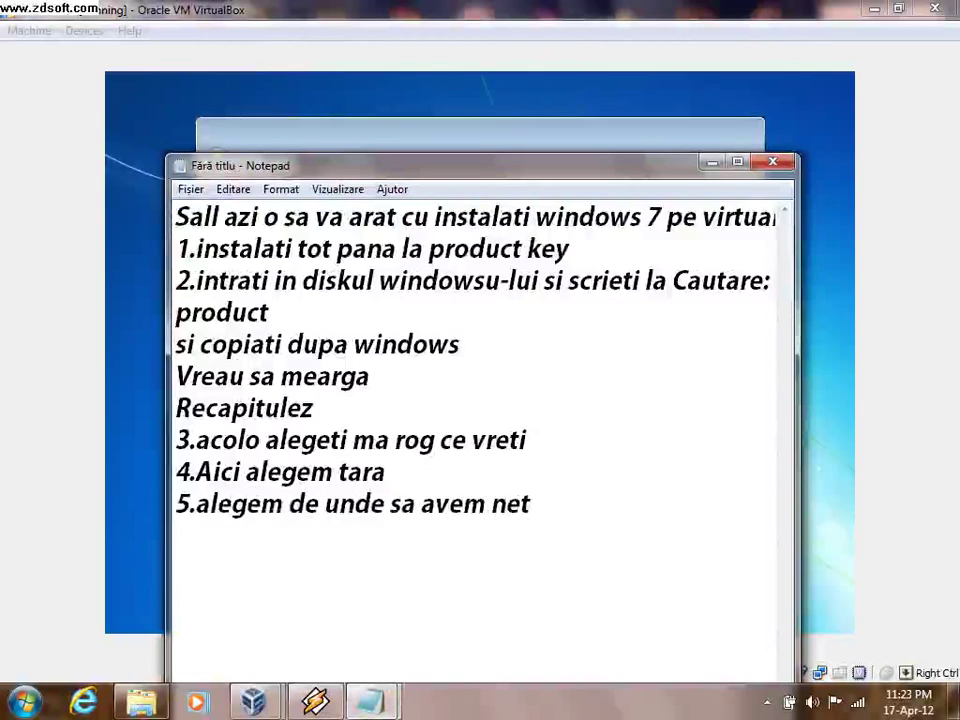
key("alt+Tab")
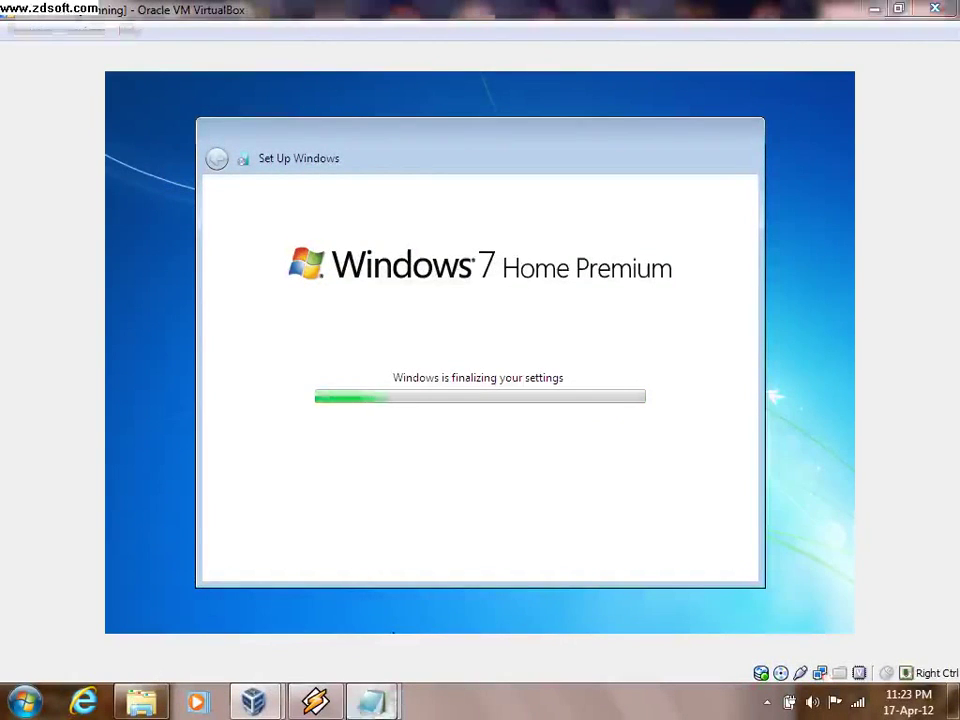
- Add step 6, '6.acum se incarca', to the notes, then return to the VM window
mouse_move(372, 700)
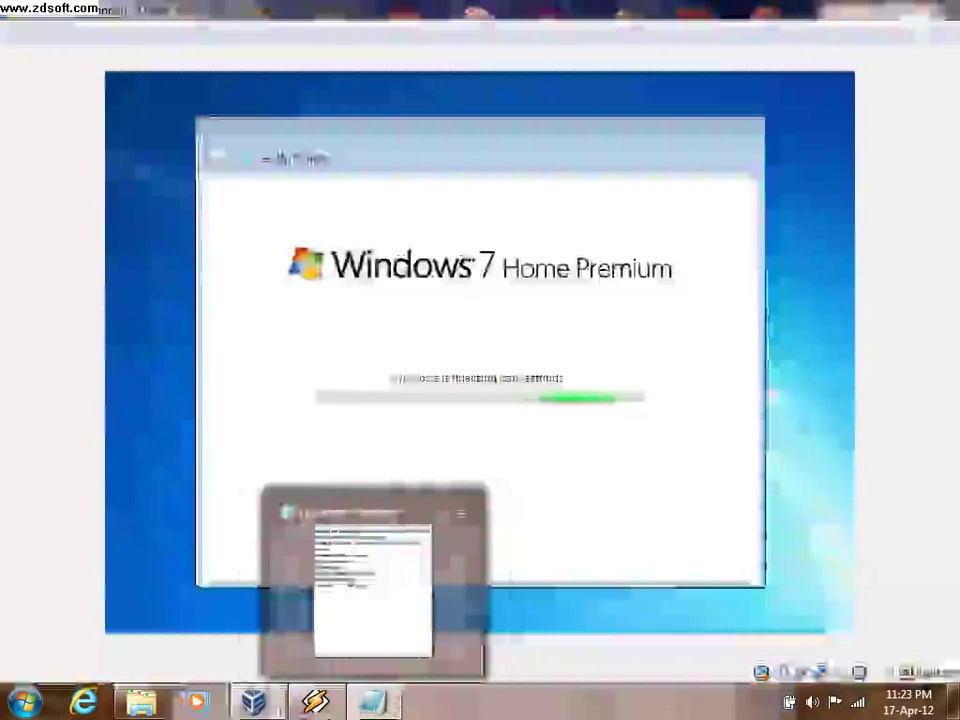
left_click(271, 590)
type("6")
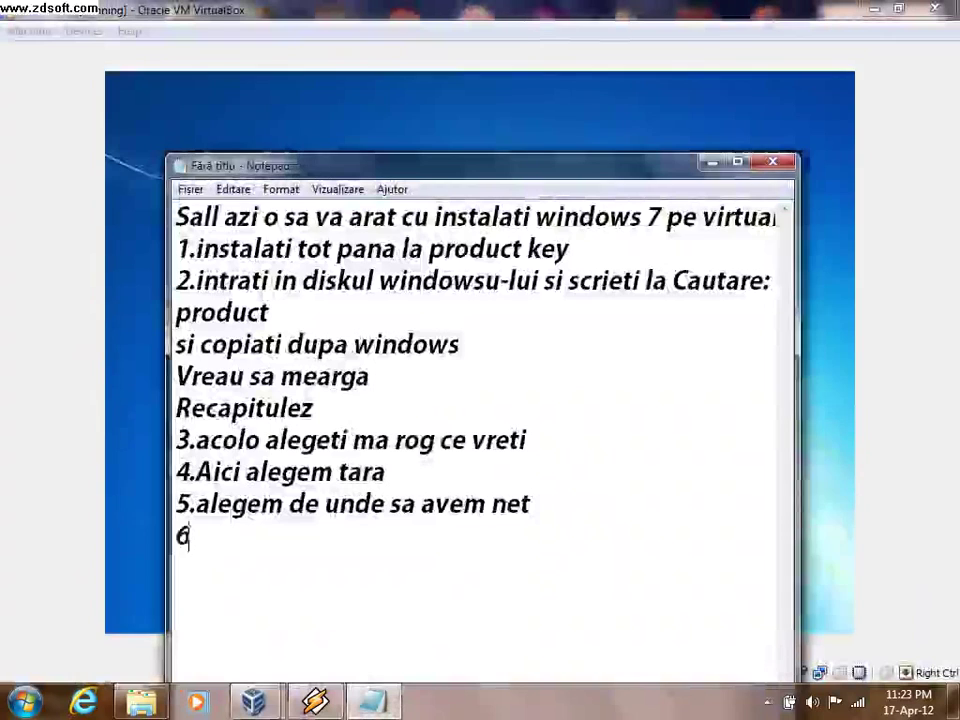
type(".acum se ")
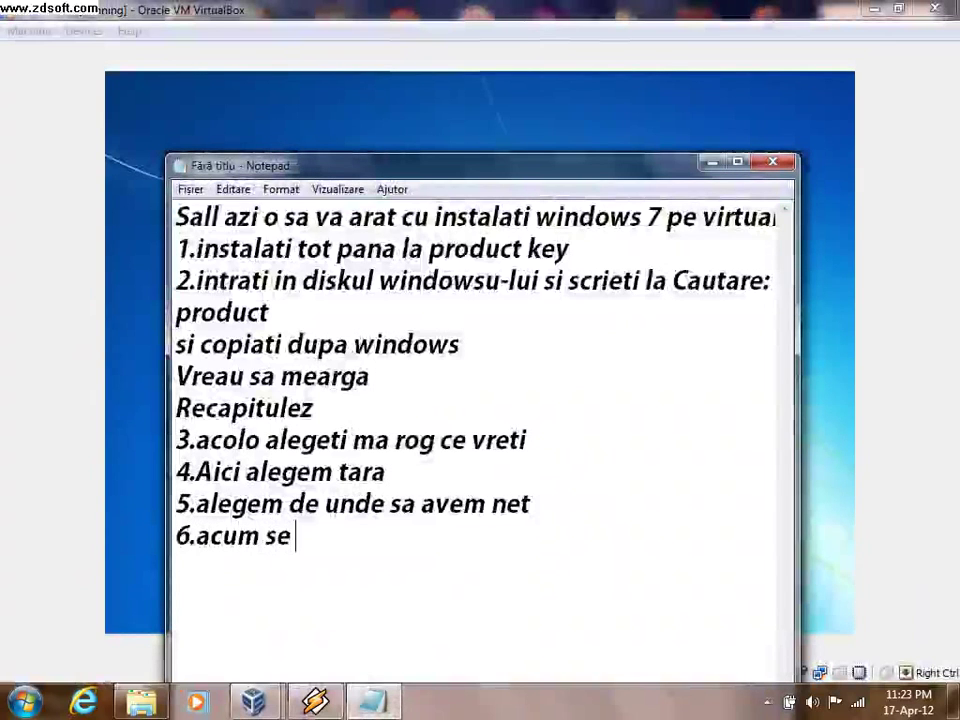
type("incarca")
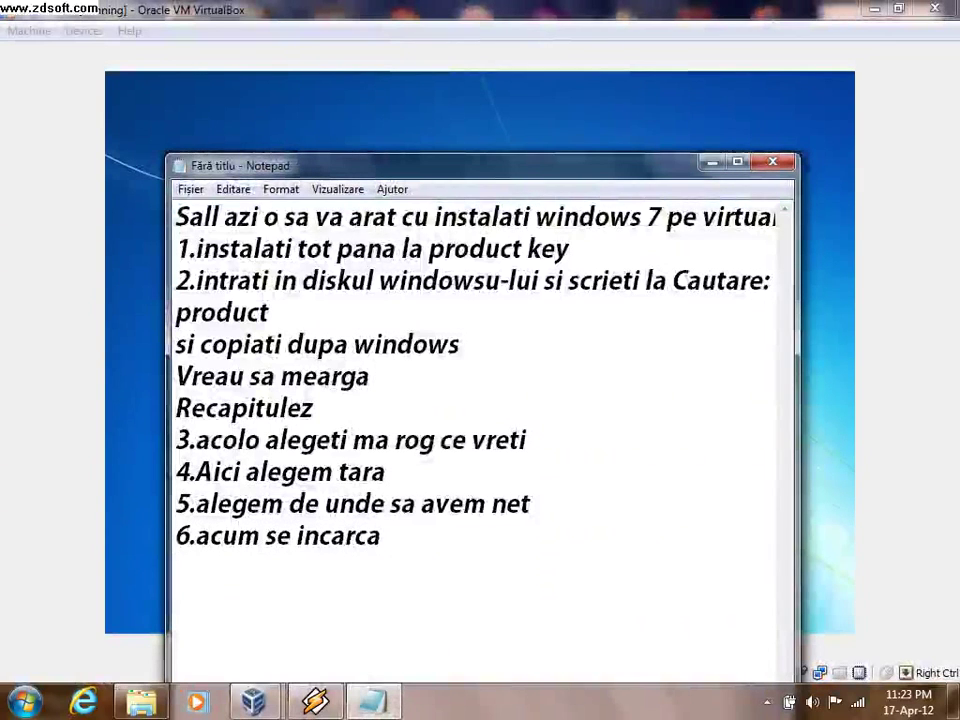
key("alt+Tab")
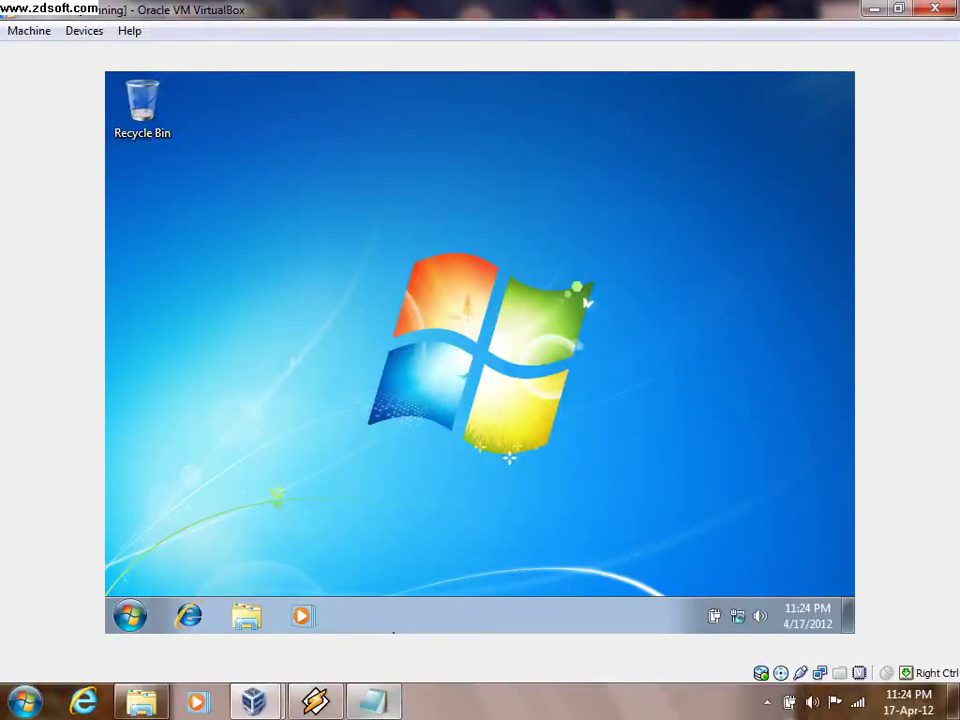
- Add step 7, '7.acum am terminat si avem Windows 7 pe VirtualBox', to the notes
left_click(373, 702)
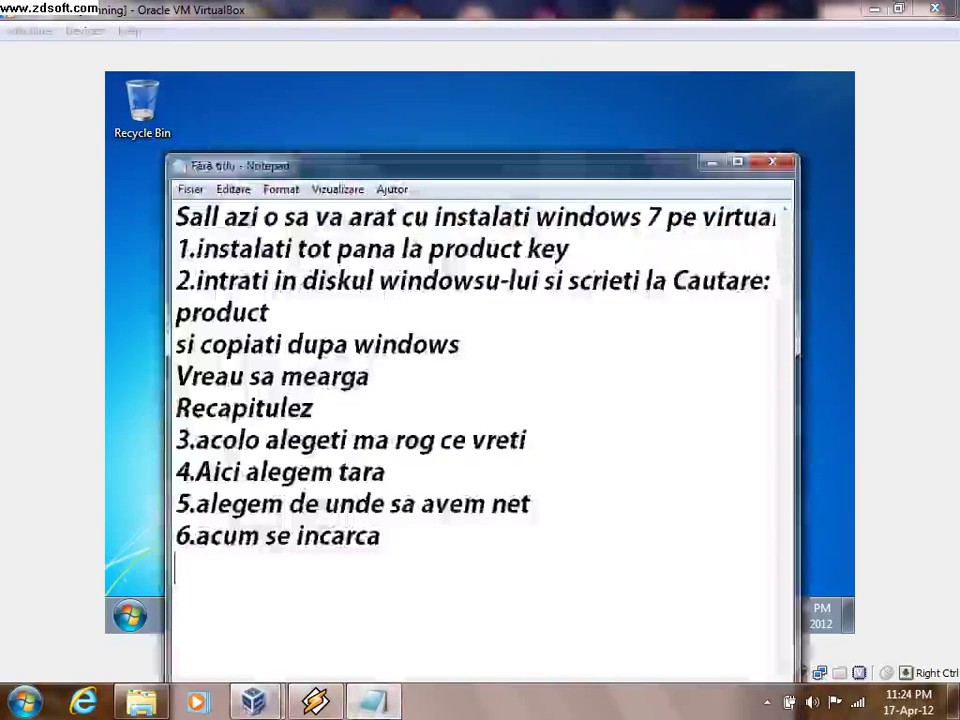
type("7.")
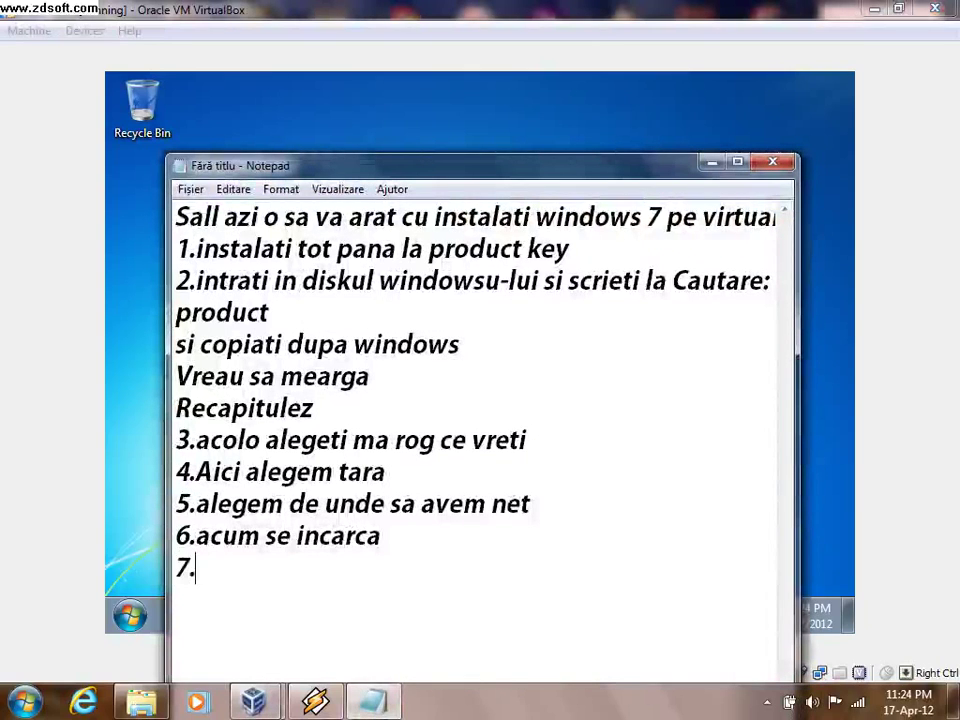
type("acum am te")
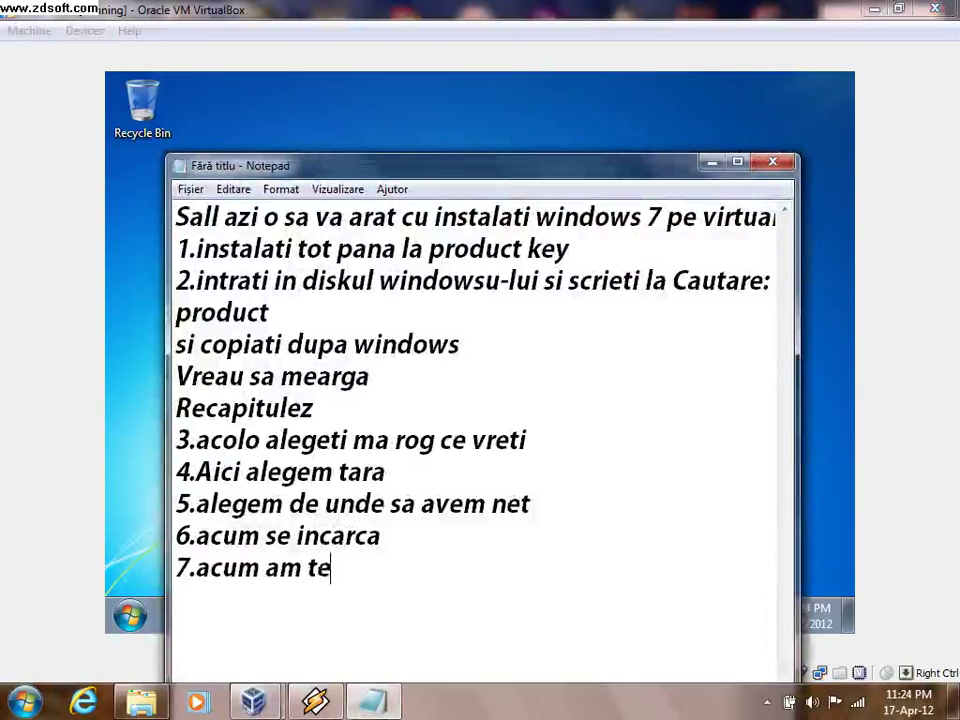
type("rmini")
key("BackSpace")
type("at ")
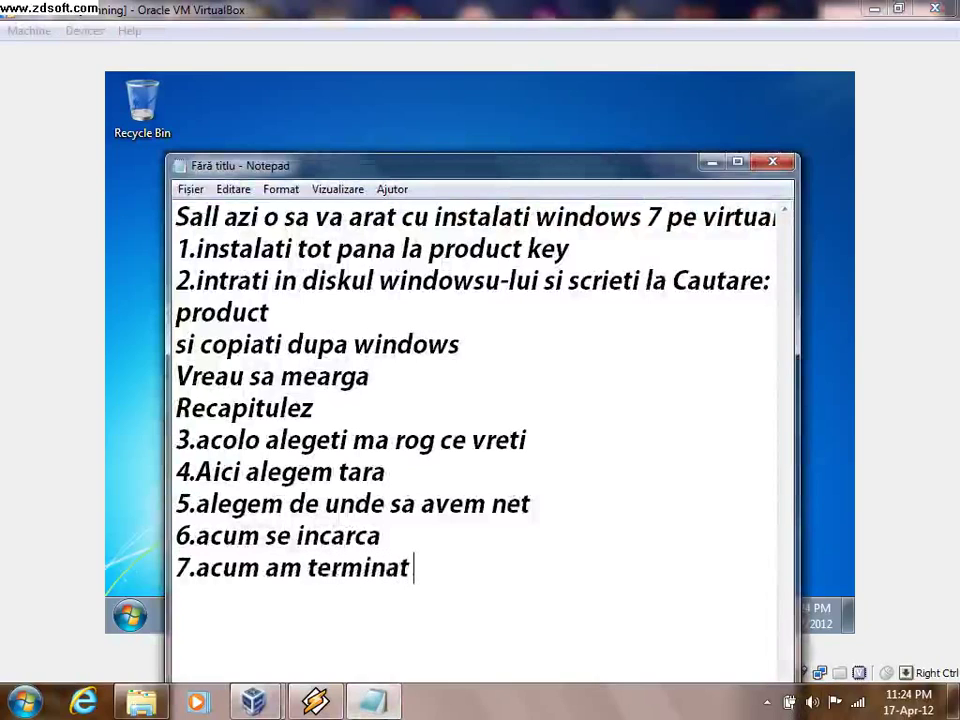
type("si s")
key("BackSpace")
type("a")
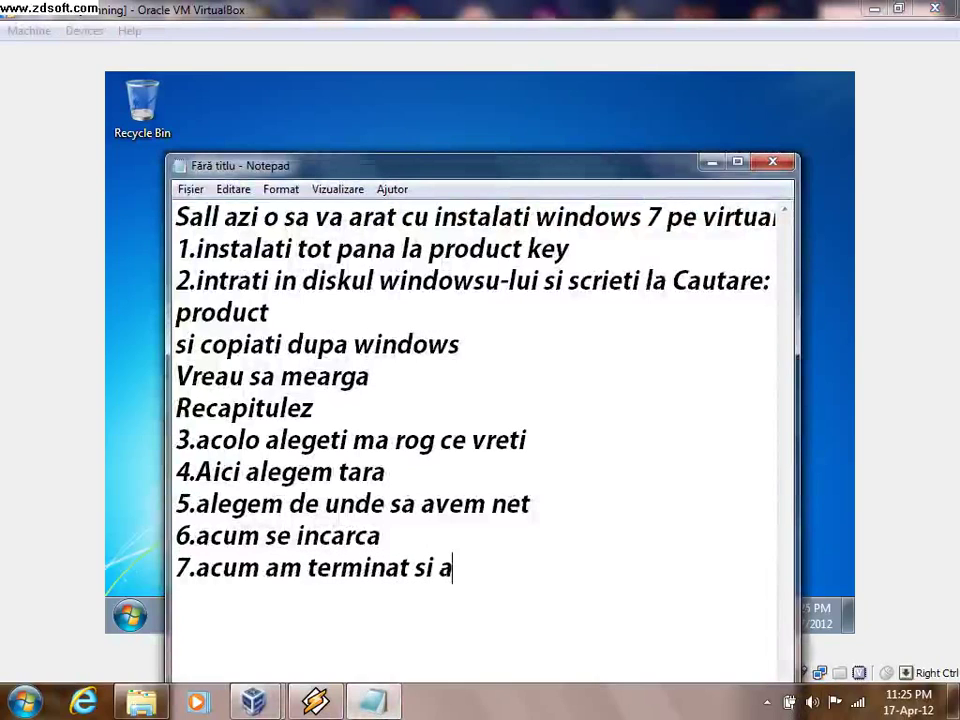
type("m")
key("BackSpace")
type("vem ")
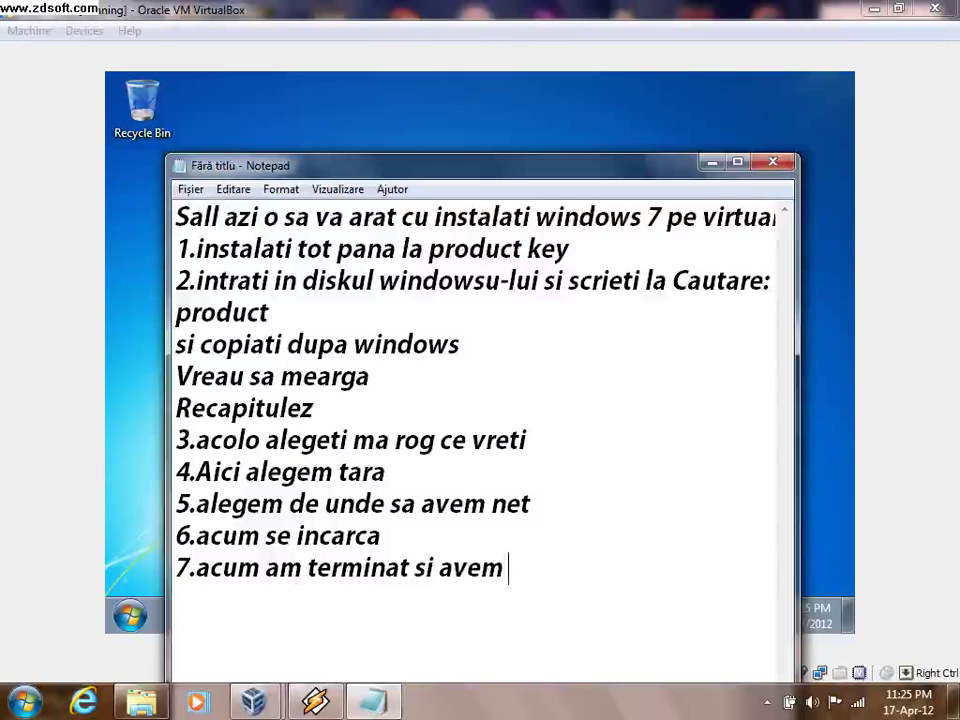
type("Windows")
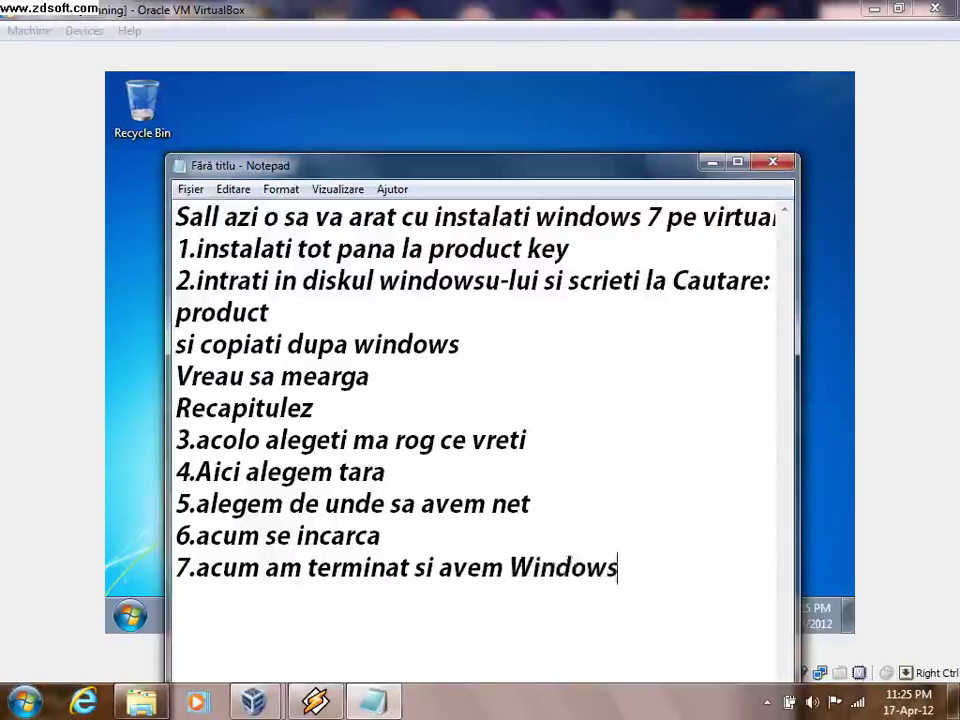
type(" 7 p")
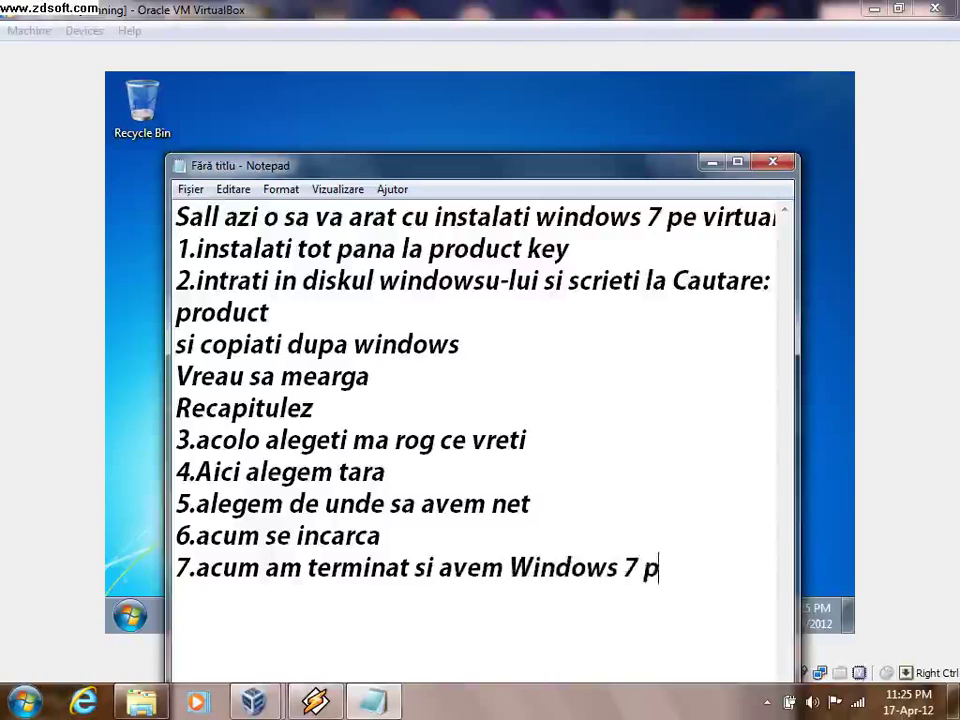
type("e Vir")
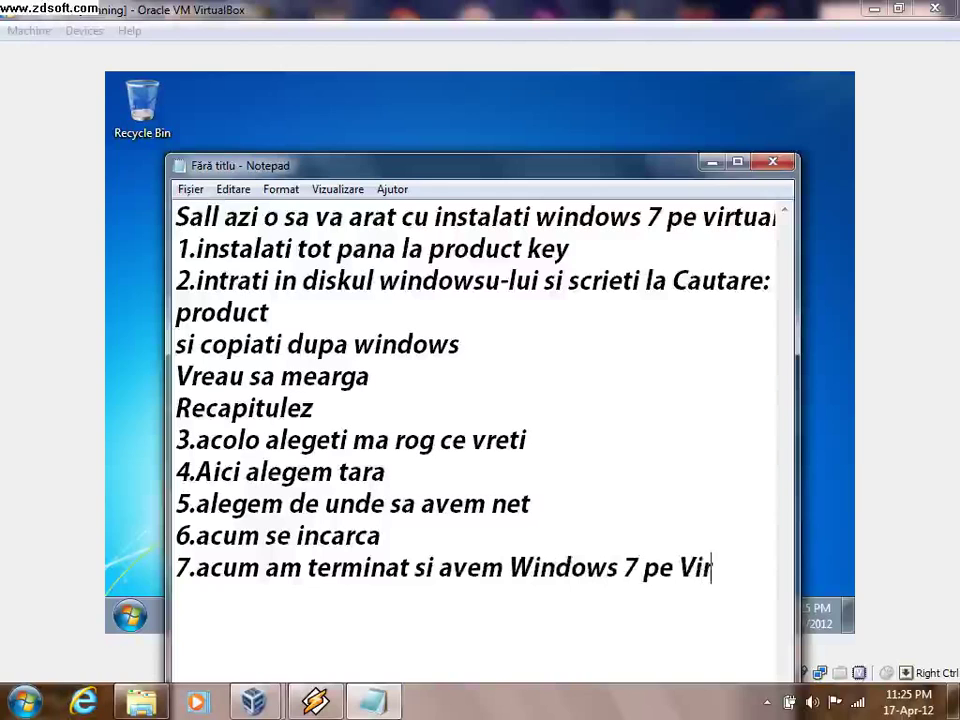
type("tualB")
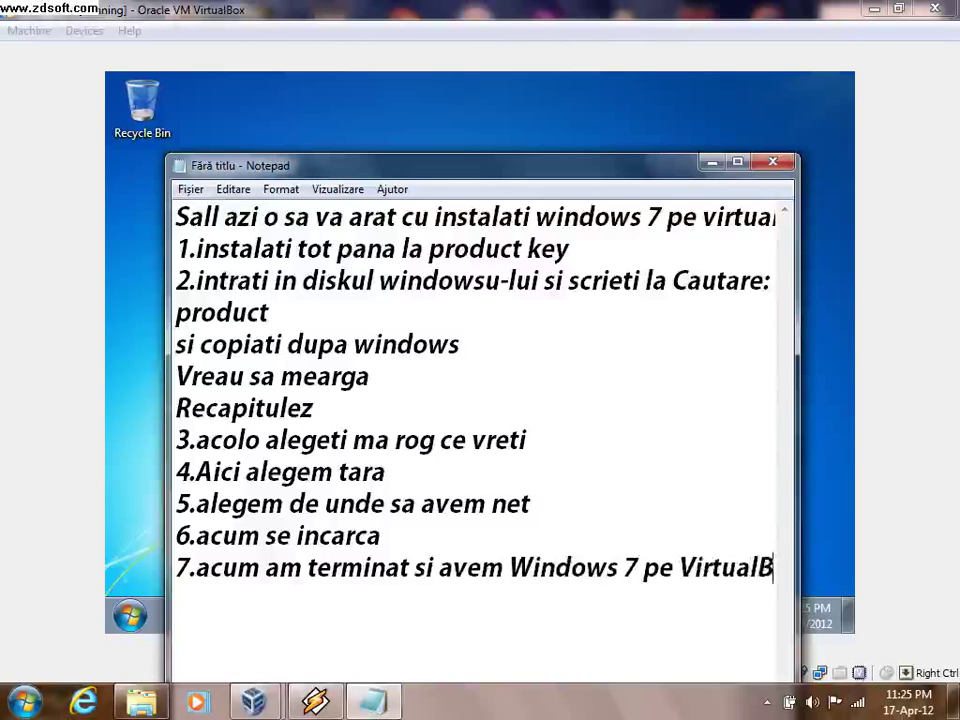
type("oc")
key("BackSpace")
type("x")
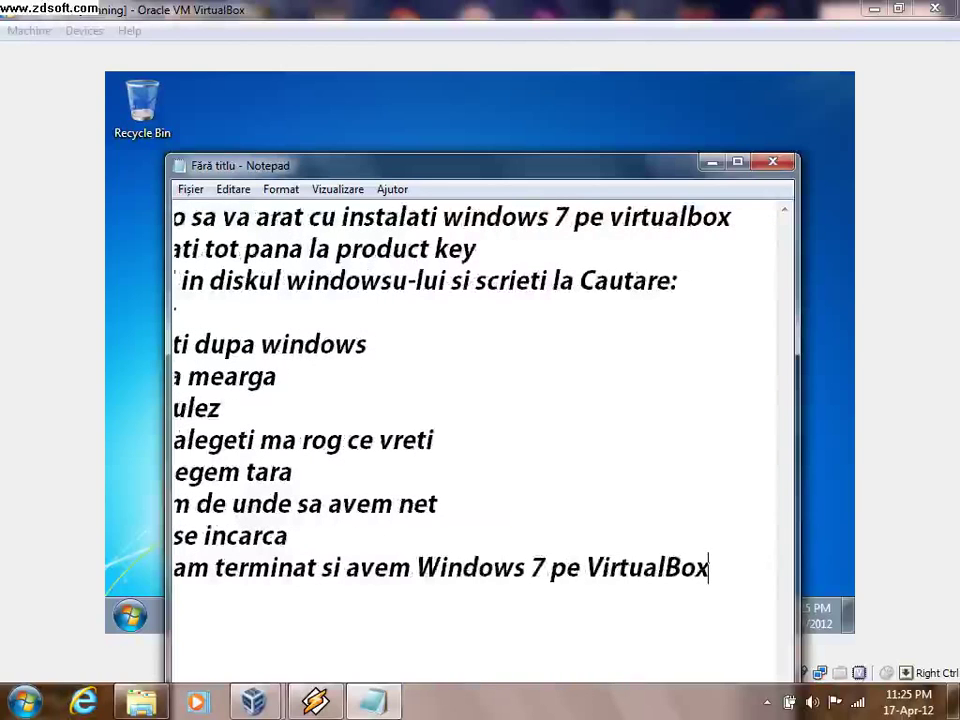
- Add the closing lines 'Atat pt azi ms de vizionare' and 'Bye Bye Bye:P:P:D'
key("Return")
key("Return")
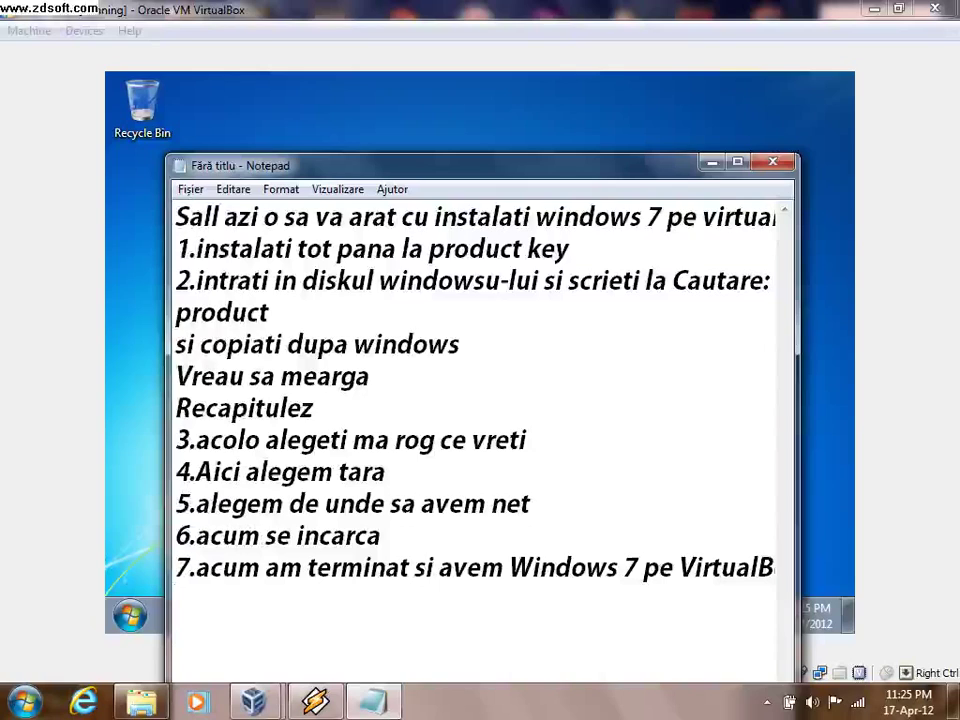
type("Atat p")
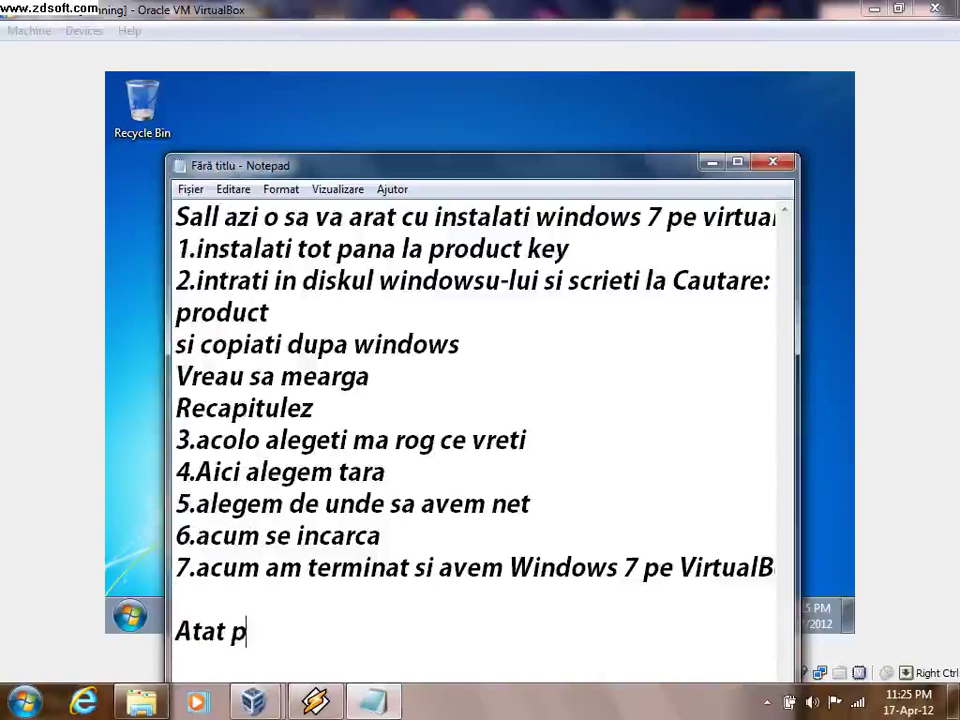
type("t azi m")
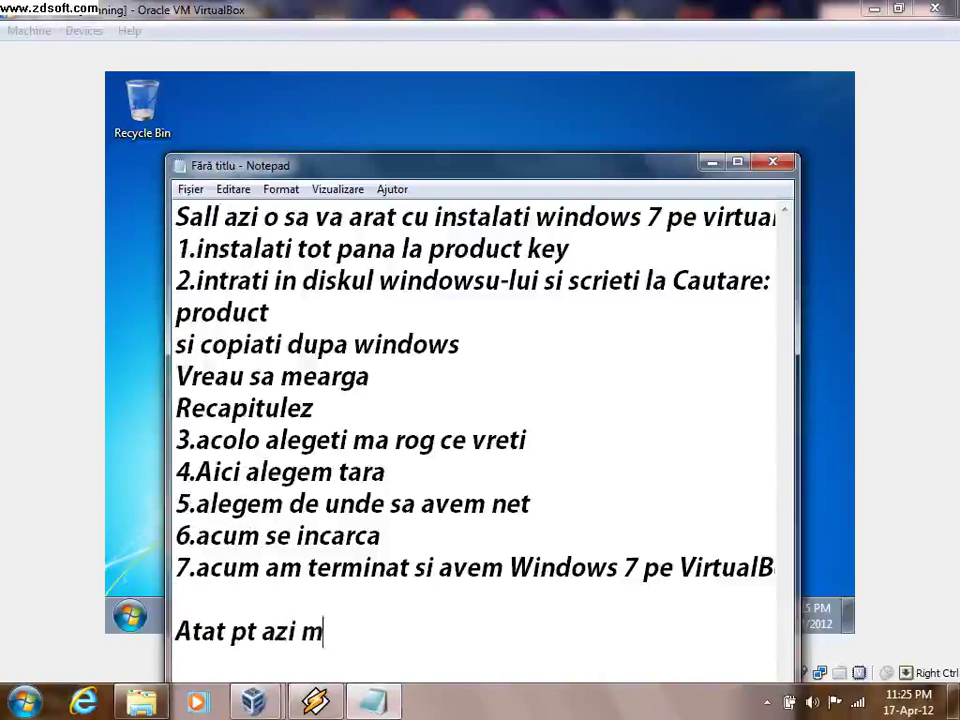
type("s de vi")
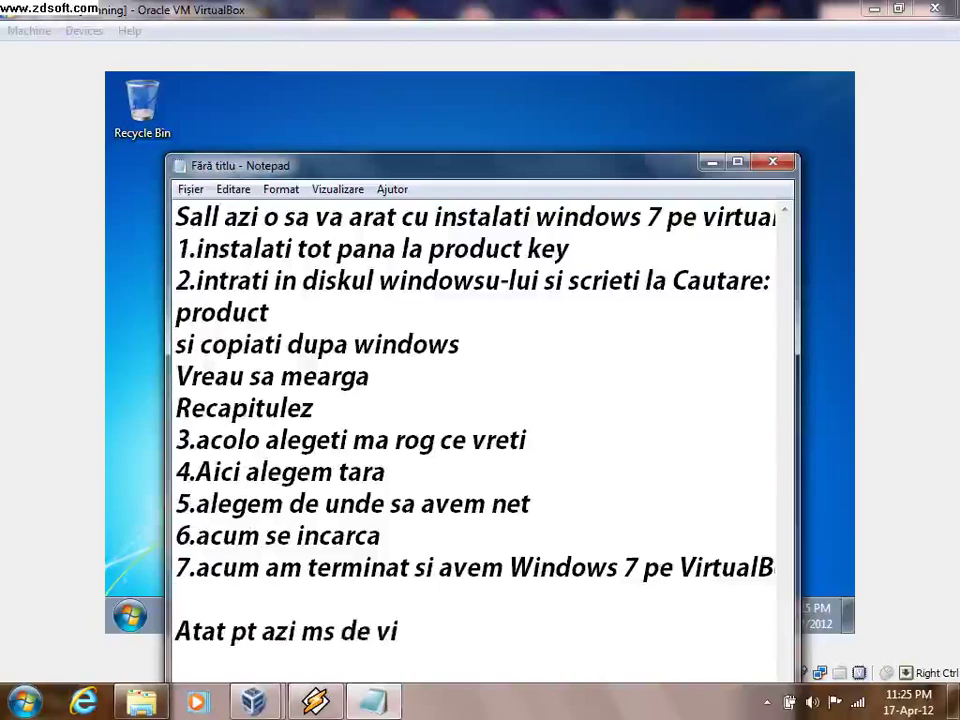
type("zionare")
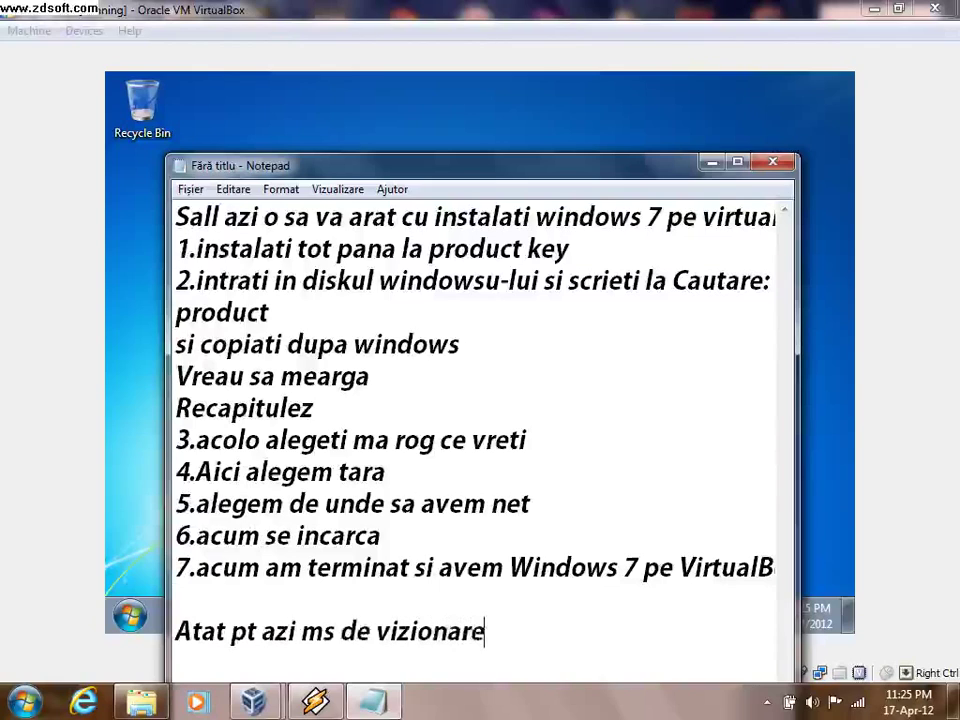
key("Return")
type("By")
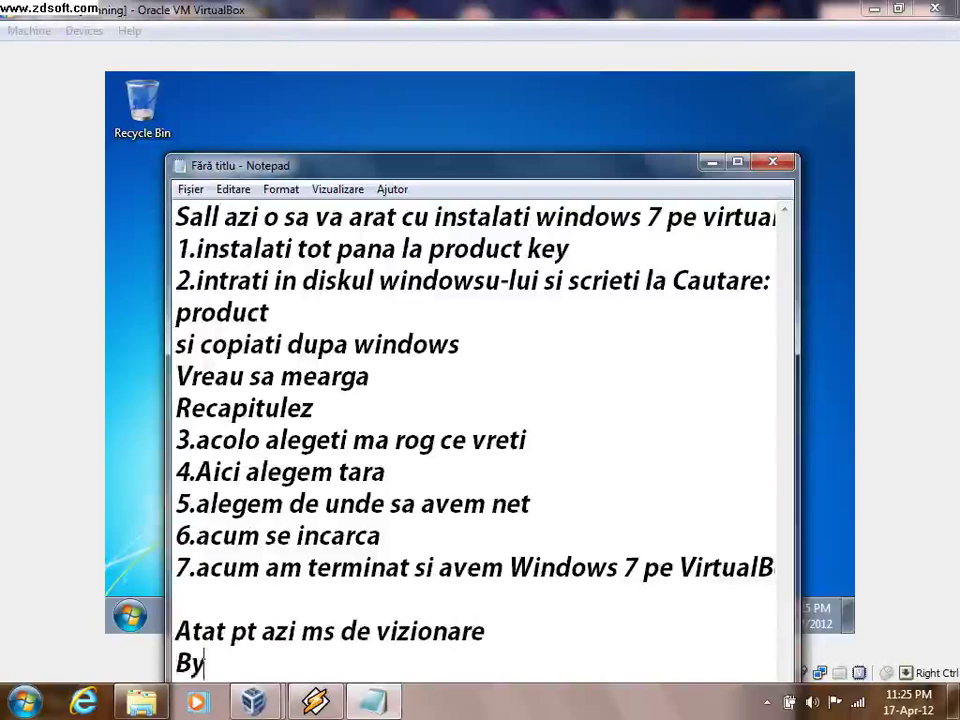
type("e Bye")
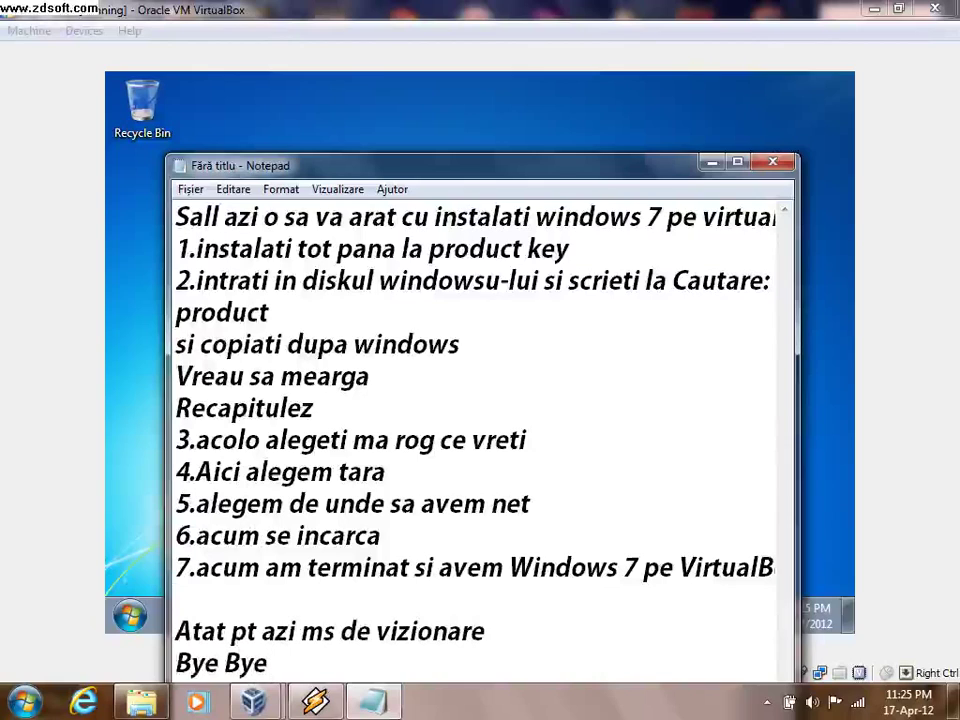
type(" Bye:P:")
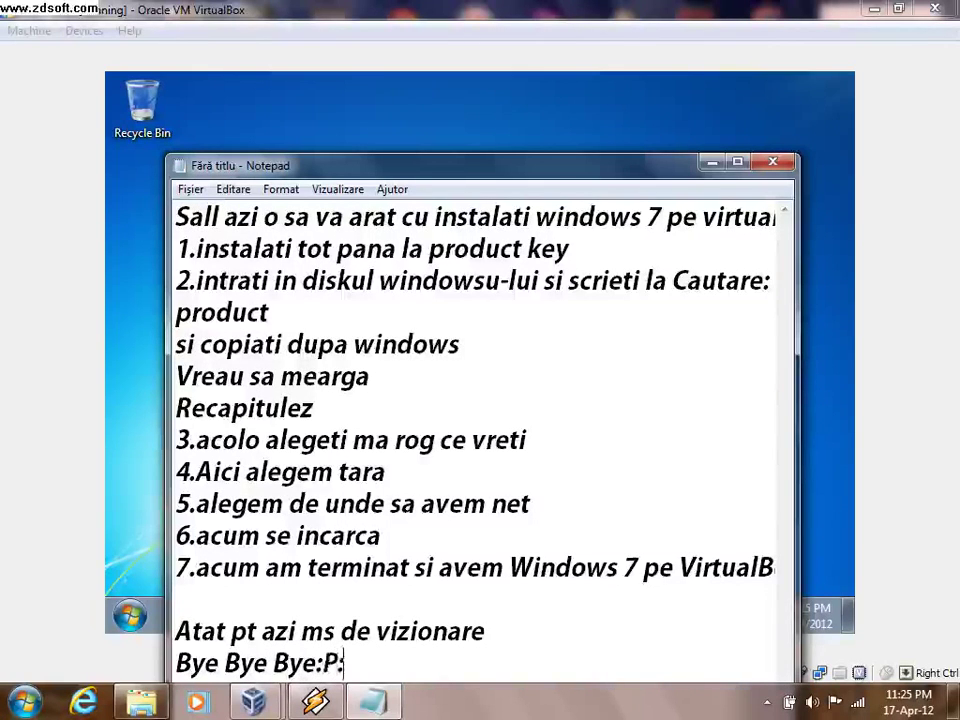